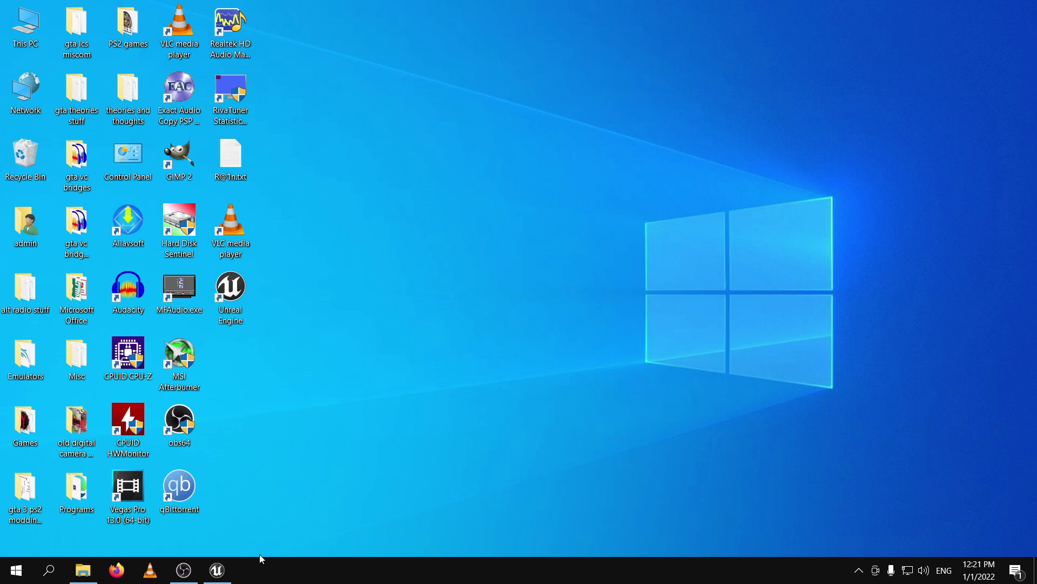
Step: Restore the CustomRadio1 Unreal Editor window from the taskbar
click(222, 569)
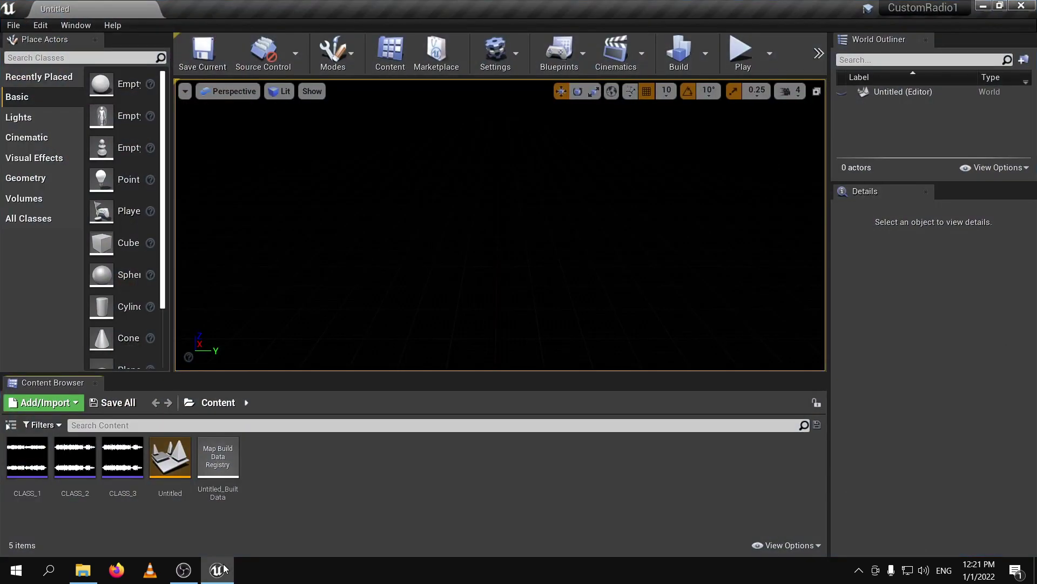
click(225, 567)
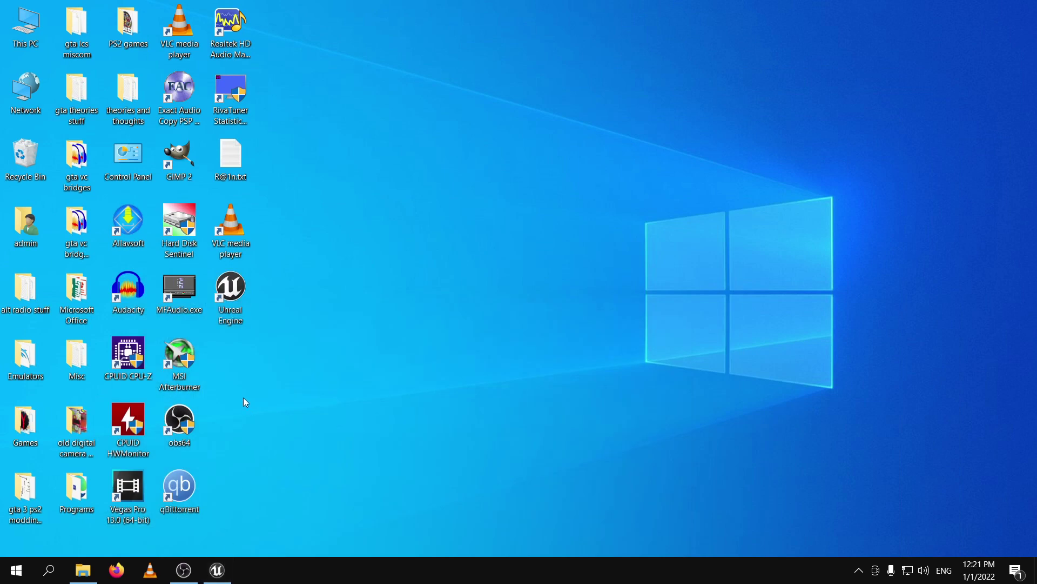
click(217, 571)
click(112, 25)
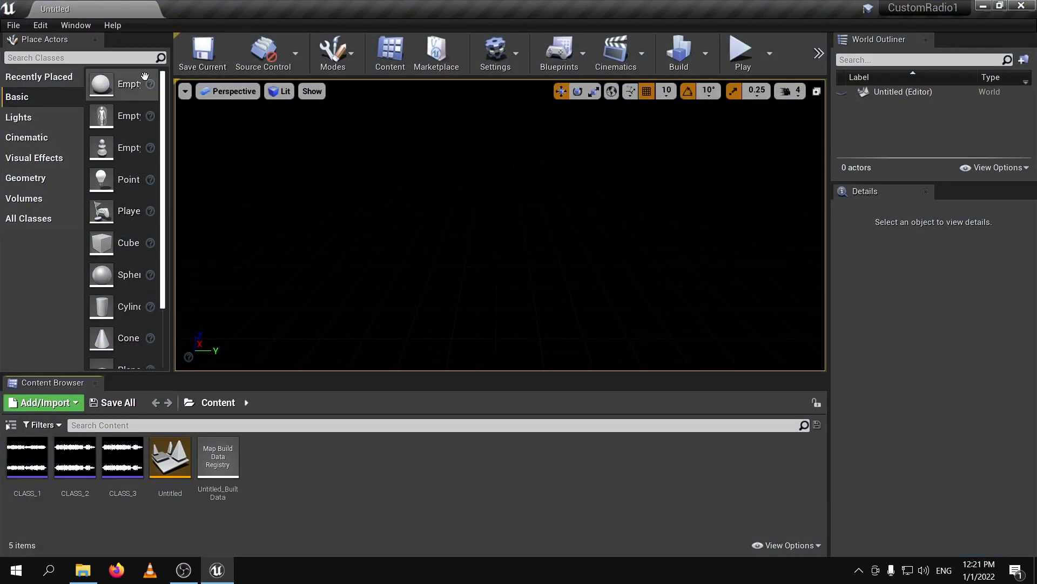
click(140, 178)
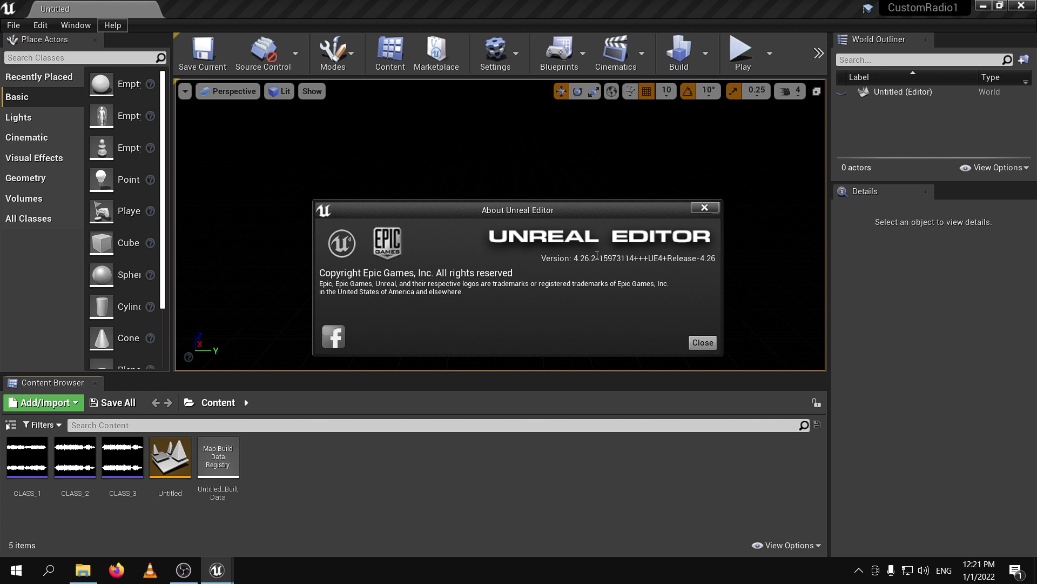
drag(597, 255, 558, 257)
click(715, 307)
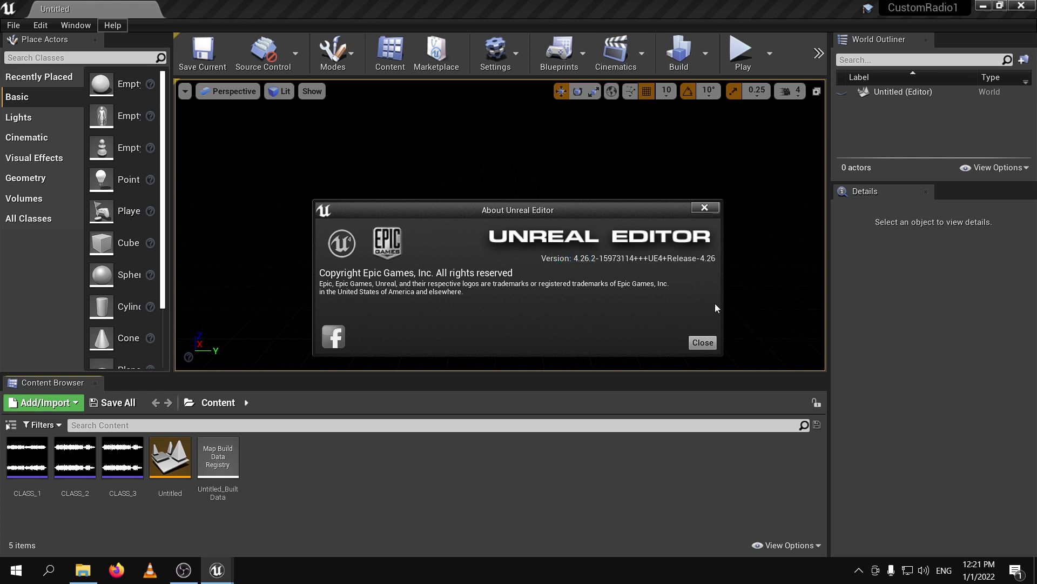
click(705, 344)
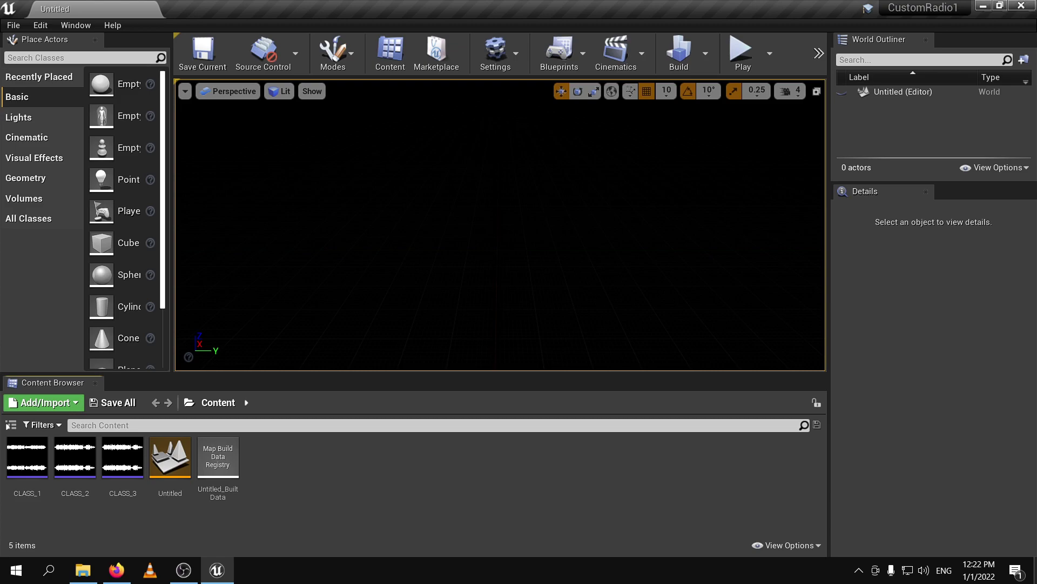
key(alt+Tab)
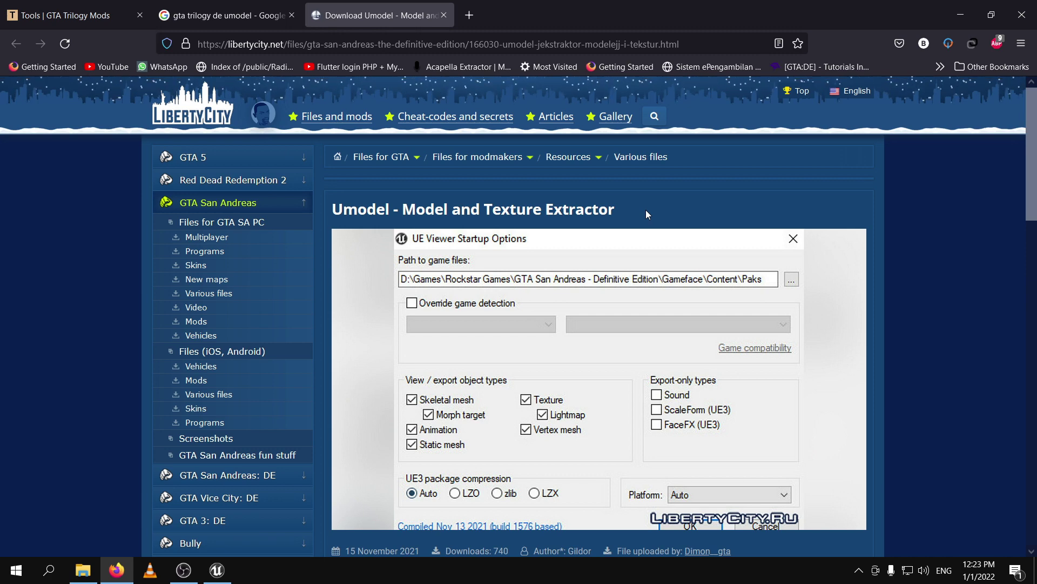
Step: Scroll through the LibertyCity Umodel download page in Firefox
scroll(648, 227, down, 4)
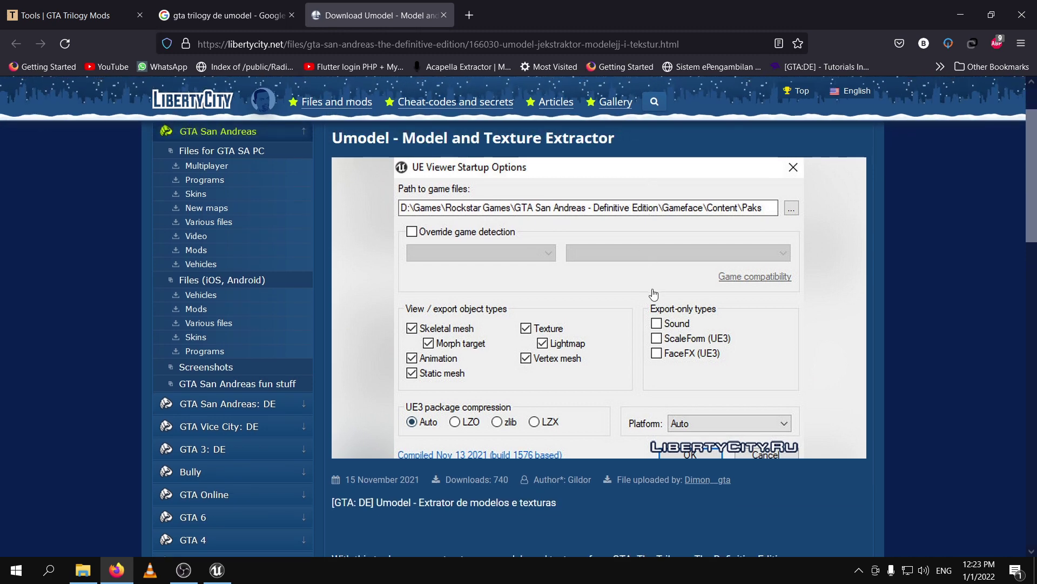
scroll(653, 294, up, 3)
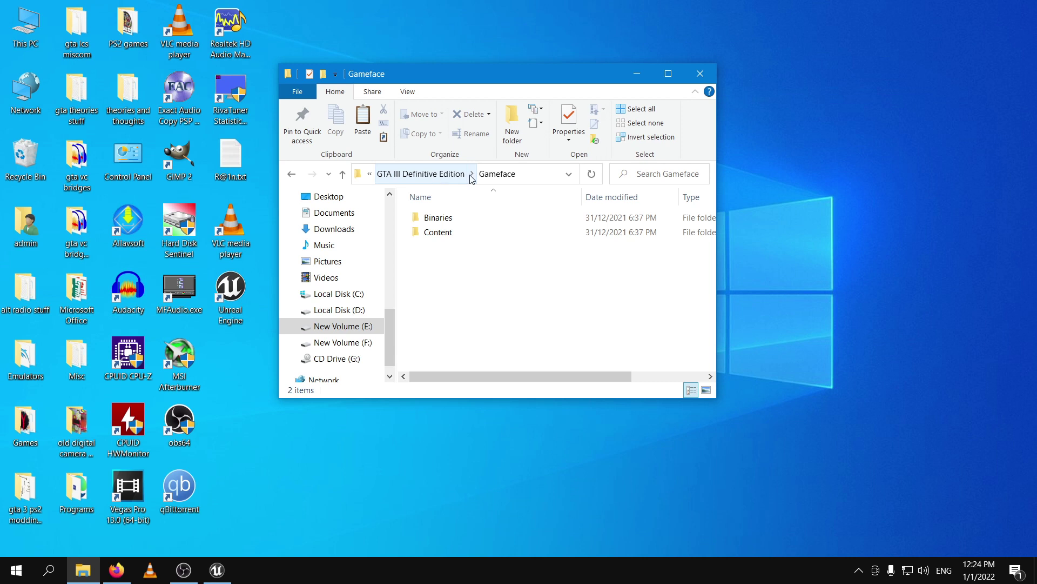
Step: Open Content > Paks to show ~mods and gta.pak, then return to Firefox
double_click(447, 234)
click(444, 233)
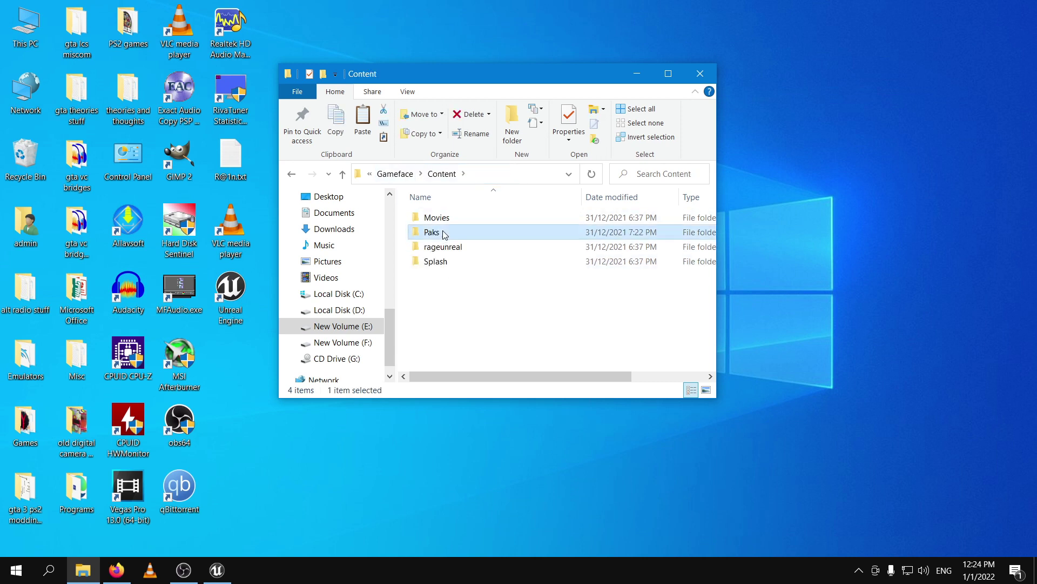
double_click(444, 234)
click(452, 232)
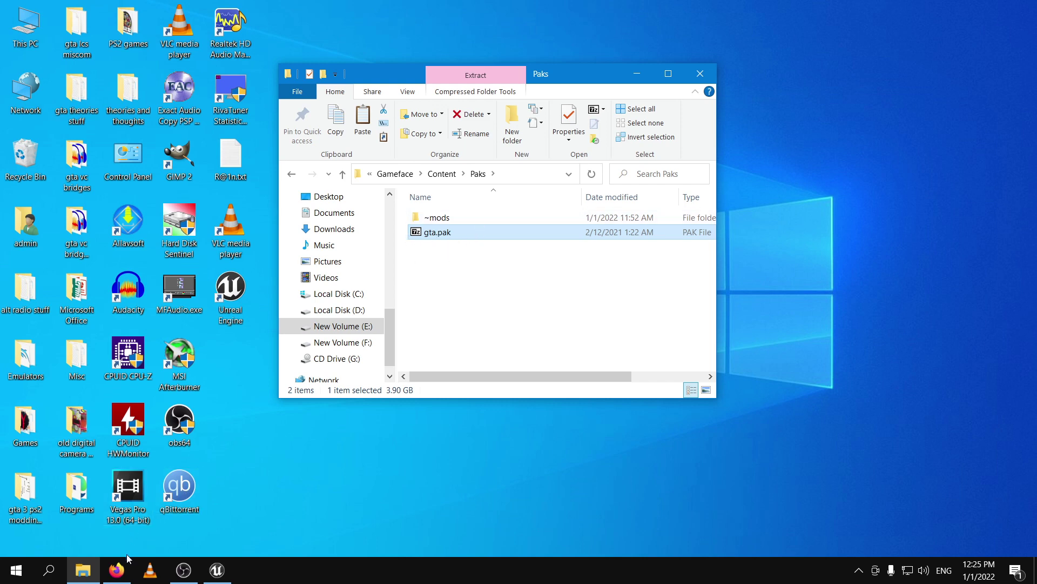
click(116, 570)
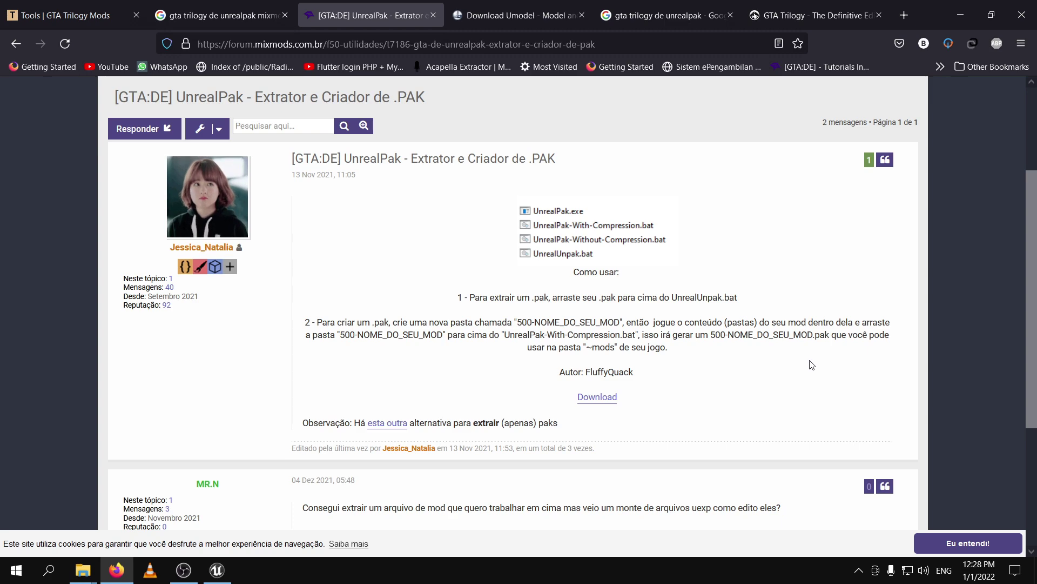
Step: Translate the MixMods UnrealPak thread into English and scroll down to its Download link
scroll(812, 365, up, 3)
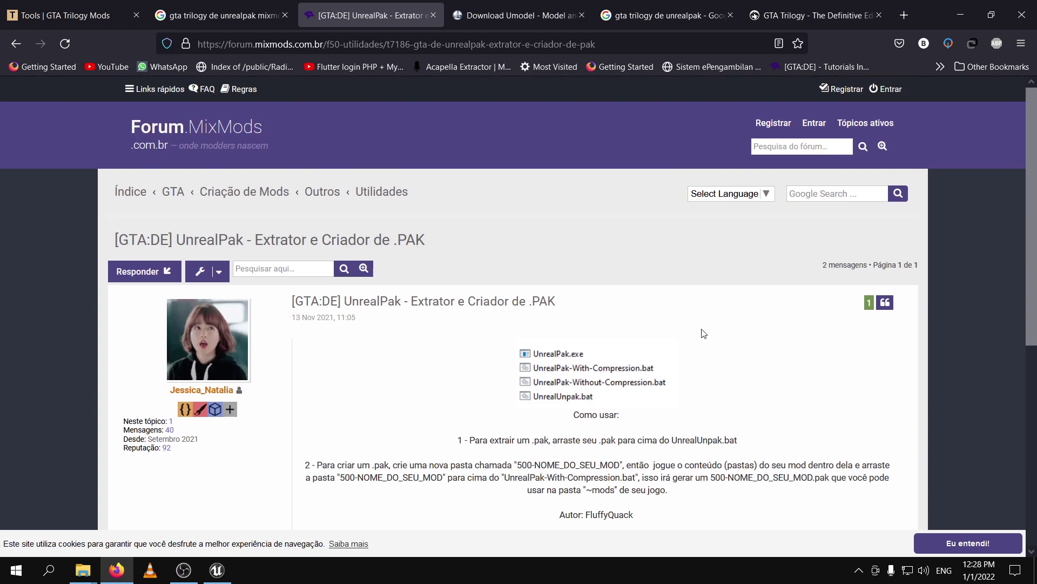
click(762, 194)
click(725, 229)
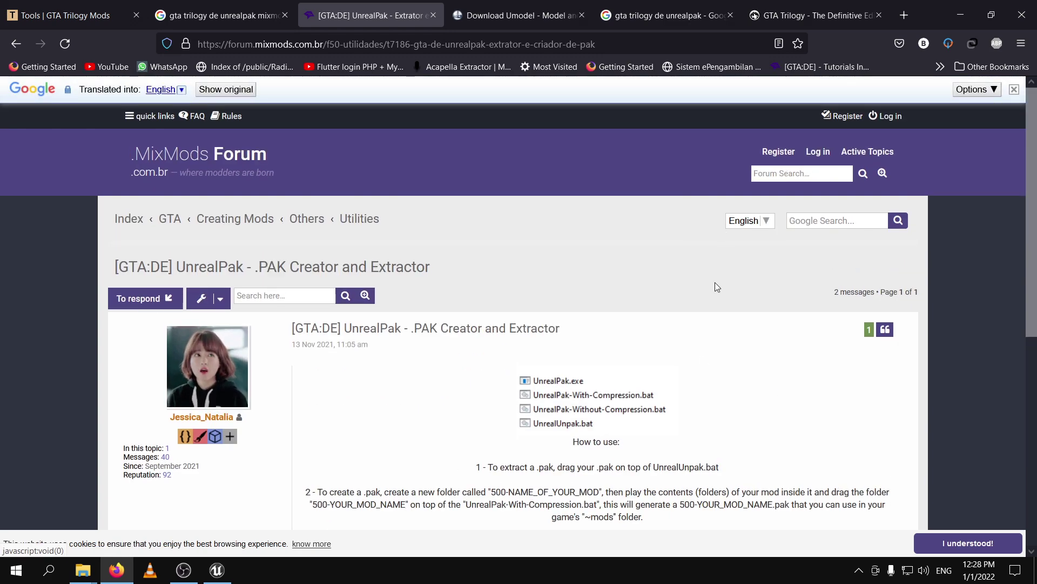
scroll(715, 282, down, 3)
scroll(717, 287, down, 1)
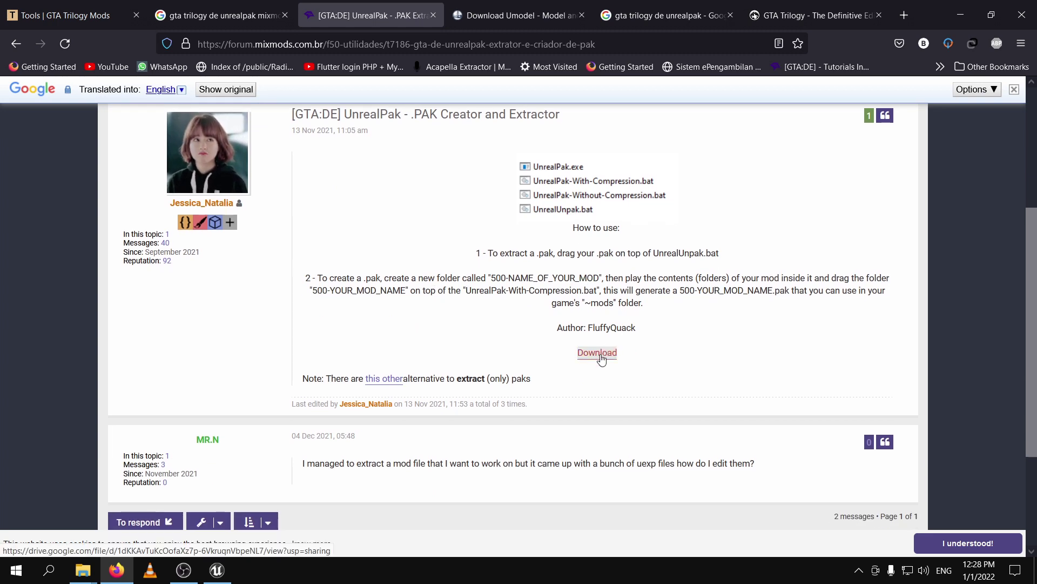
mouse_move(601, 358)
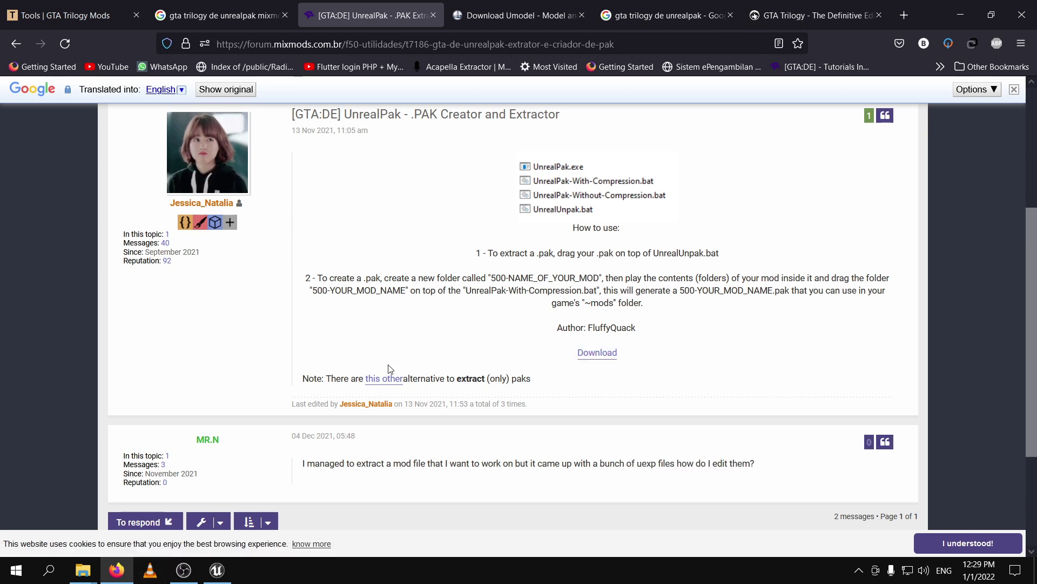
Step: Bring OBS Studio to the front and minimize it again
click(184, 570)
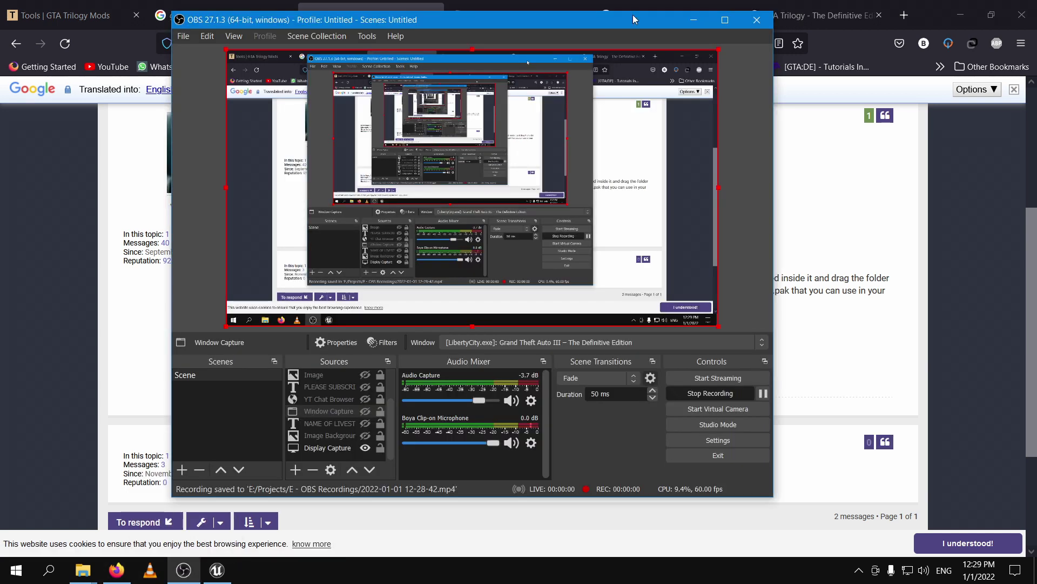
click(694, 20)
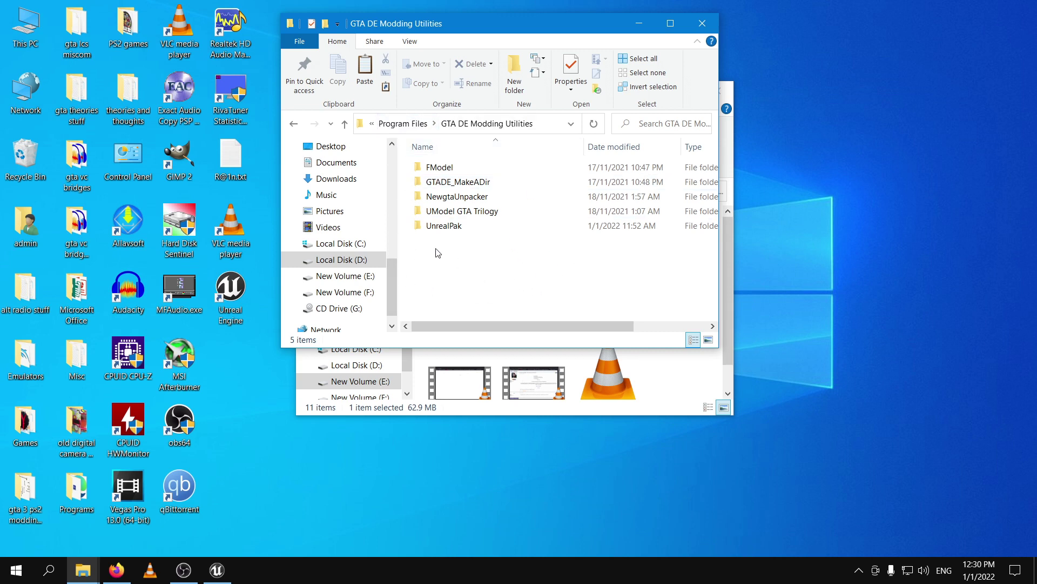
Step: Browse into GTA DE Modding Utilities, pointing out the UModel GTA Trilogy and UnrealPak folders
click(390, 125)
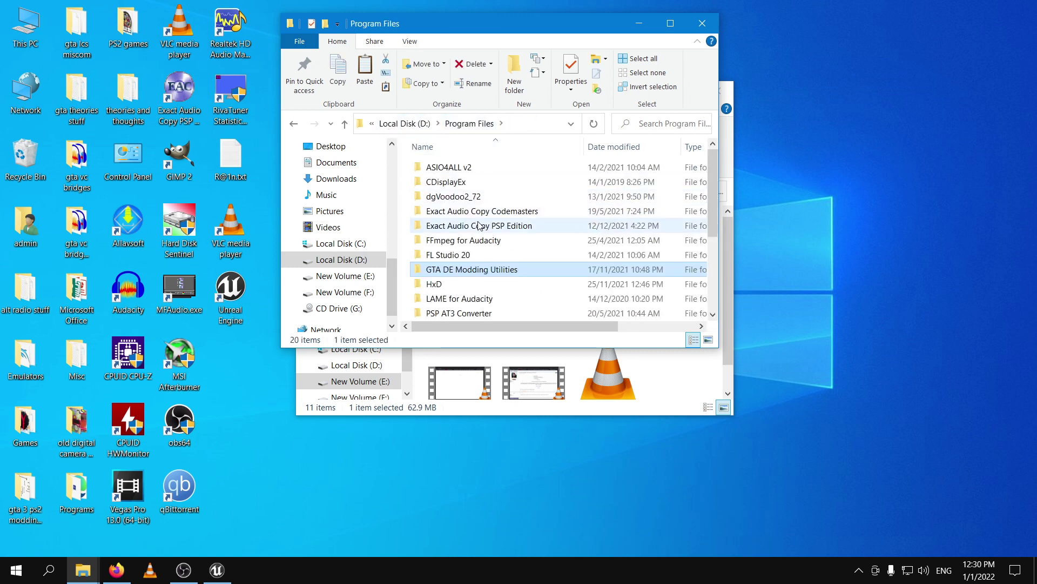
double_click(527, 276)
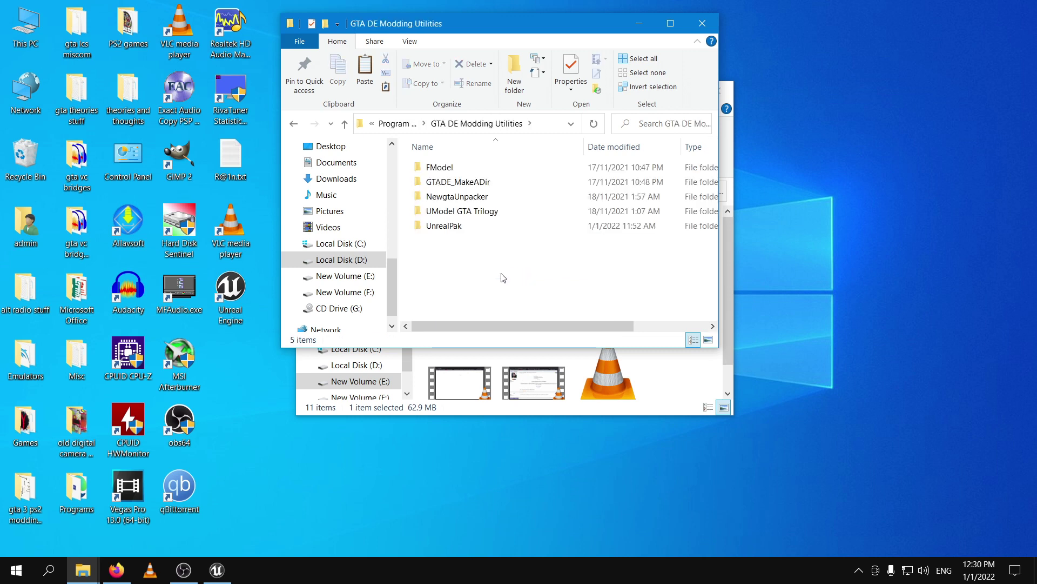
click(488, 214)
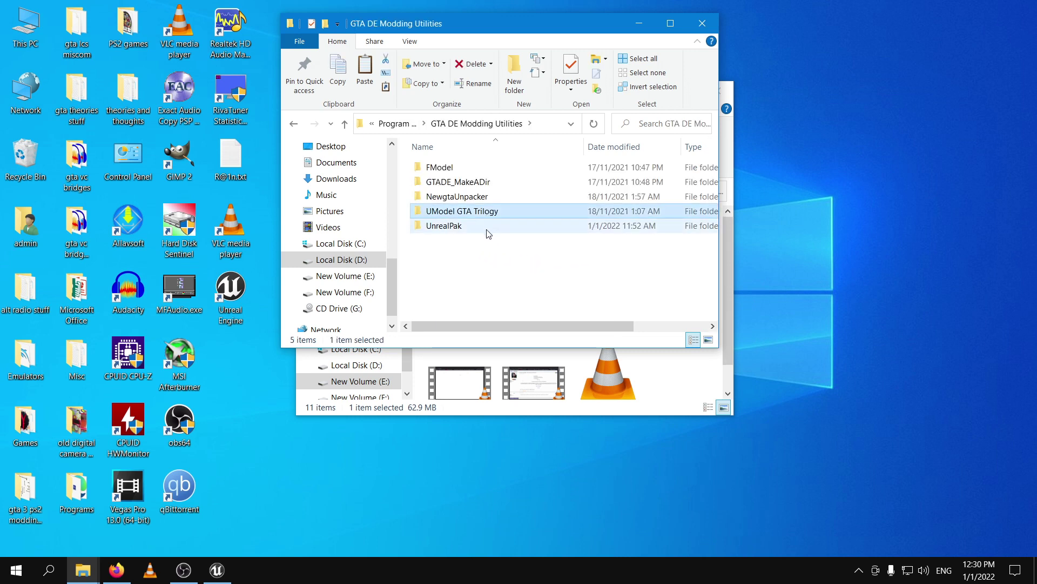
click(466, 230)
click(477, 267)
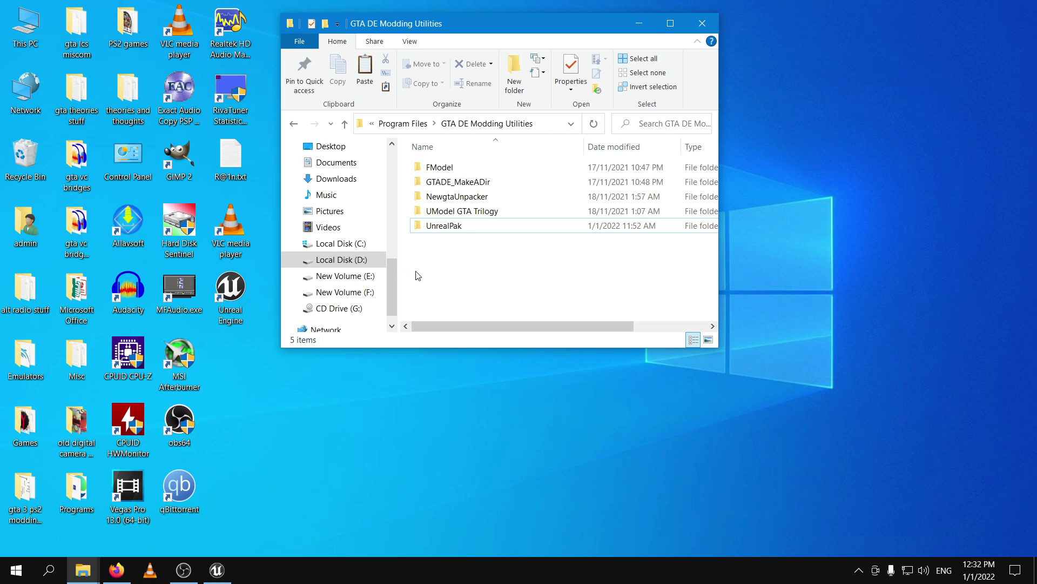
Step: Open the pinned AUDACITY folder and select CLASS_1.ogg
drag(394, 273, 403, 195)
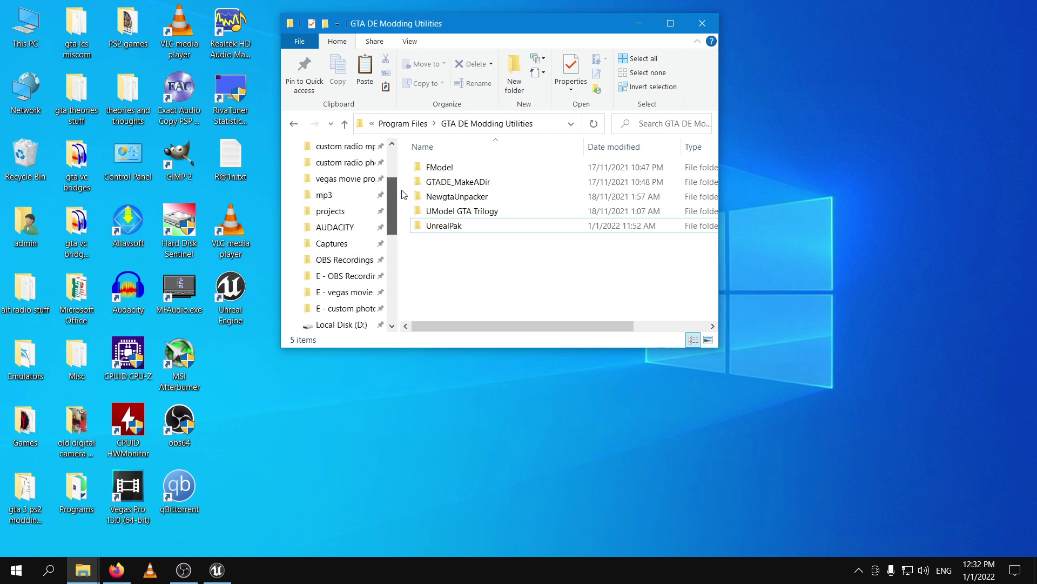
click(331, 228)
click(461, 197)
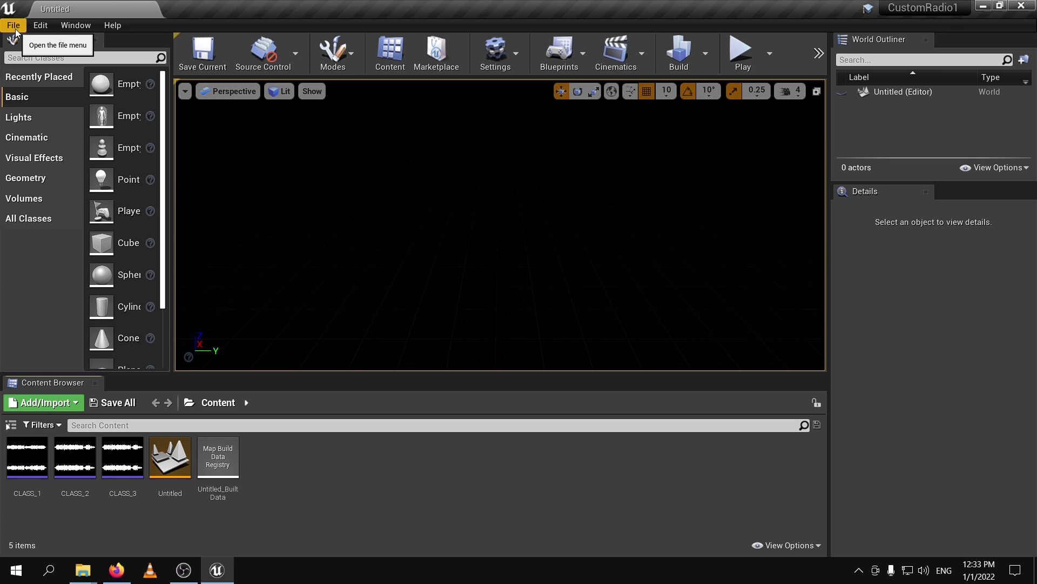
Step: Start a new project from the Games category with the Blank template
click(14, 27)
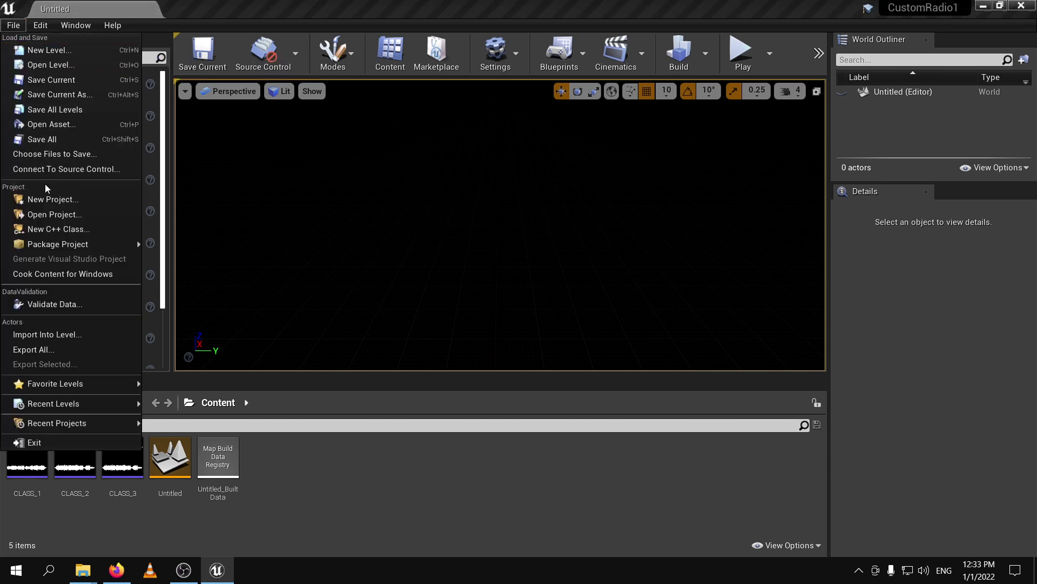
click(85, 197)
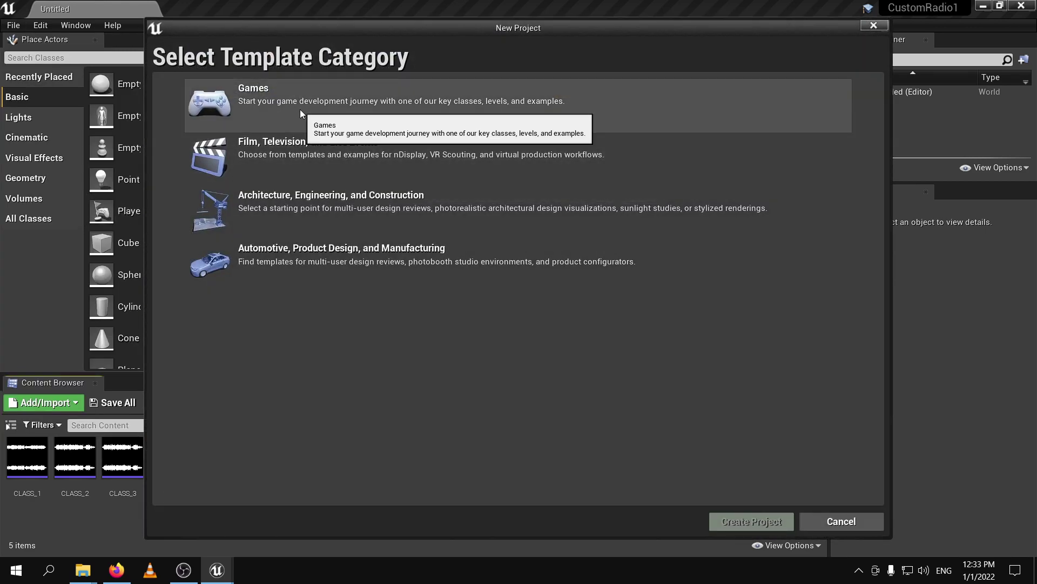
click(297, 102)
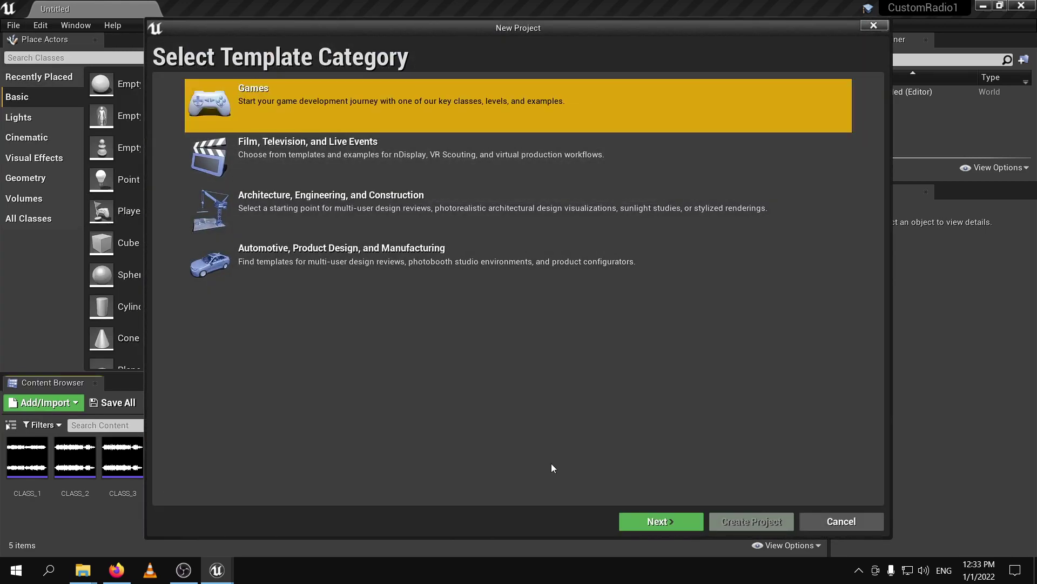
click(642, 522)
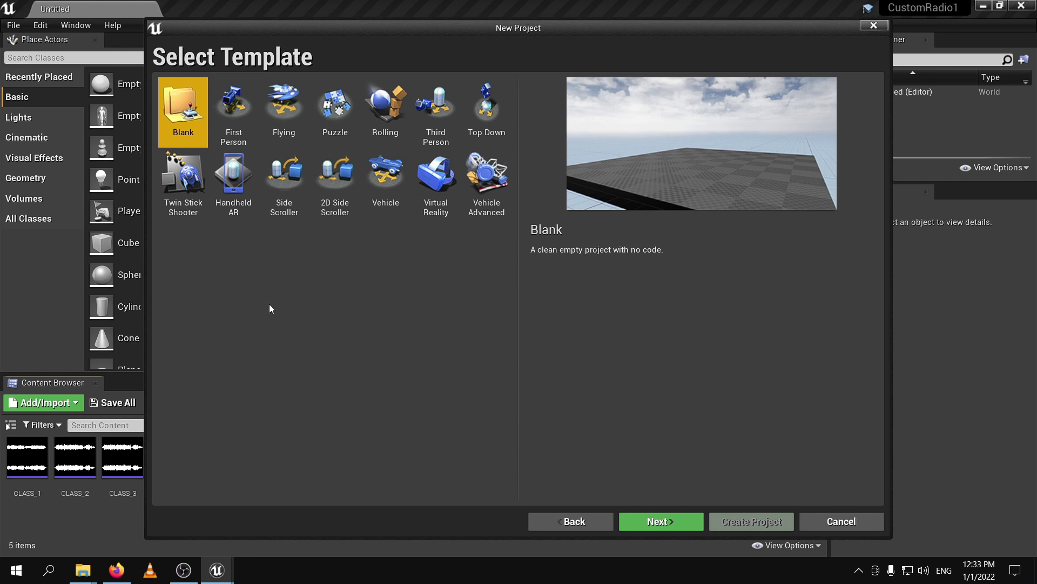
click(672, 524)
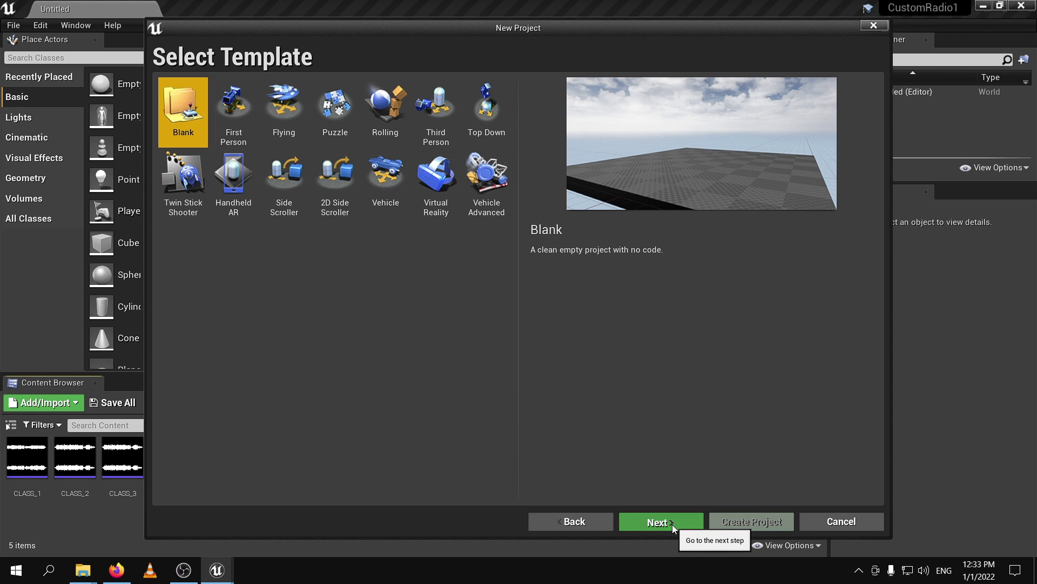
click(672, 524)
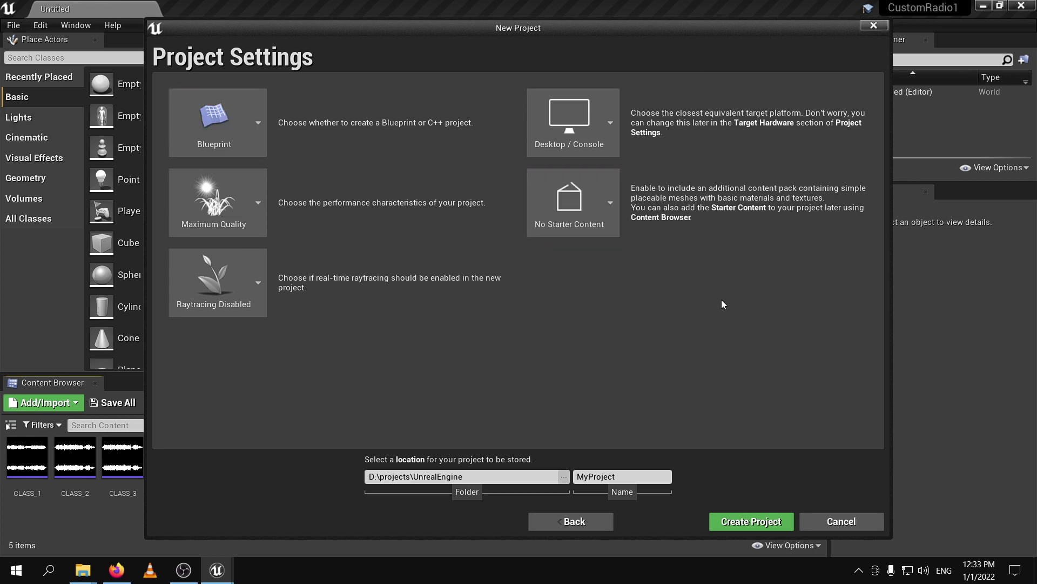
Step: Choose No Starter Content and name the project CustomRadiotutorial
click(611, 206)
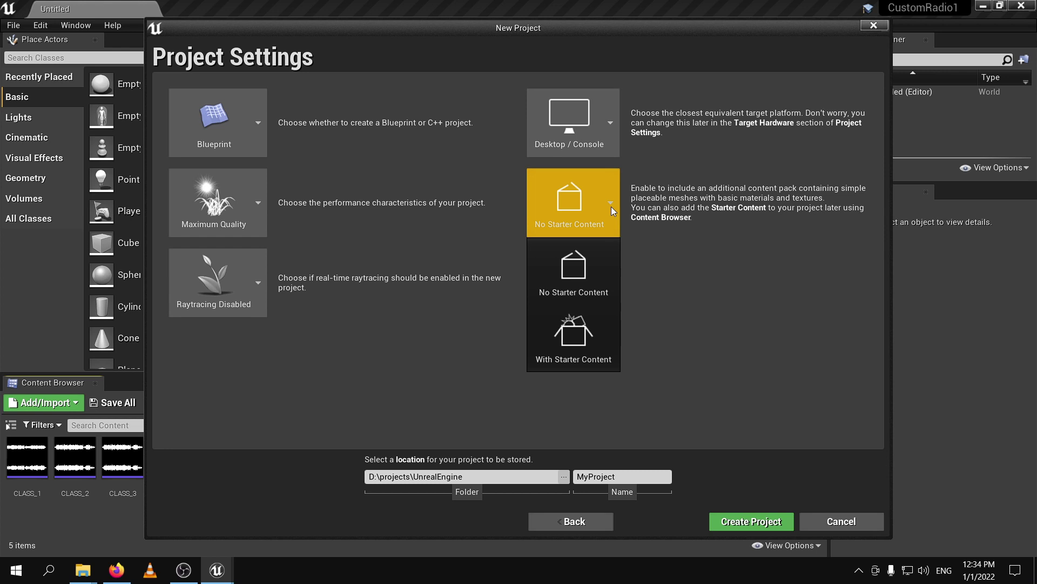
click(591, 251)
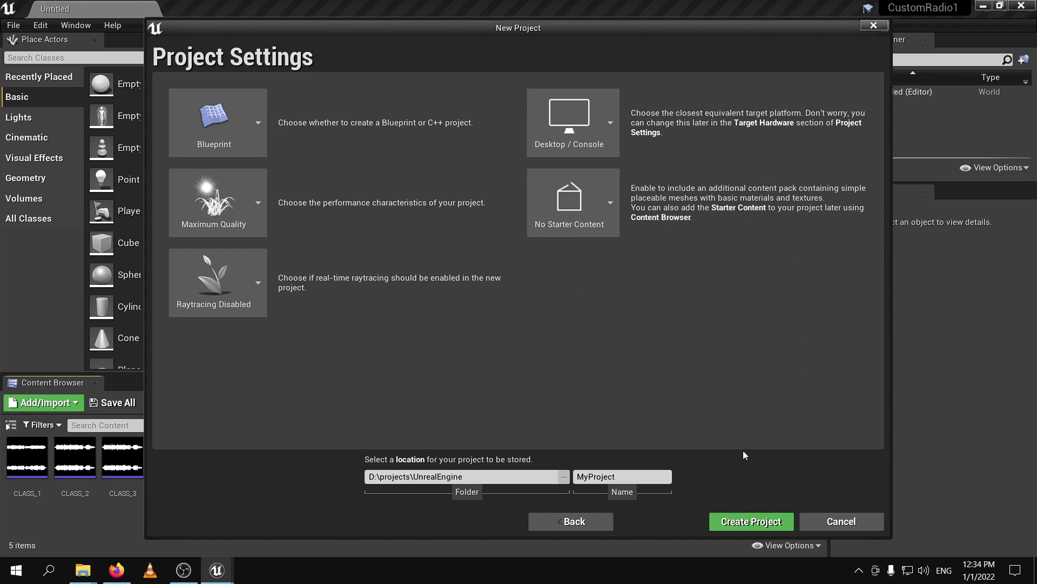
drag(636, 474, 565, 473)
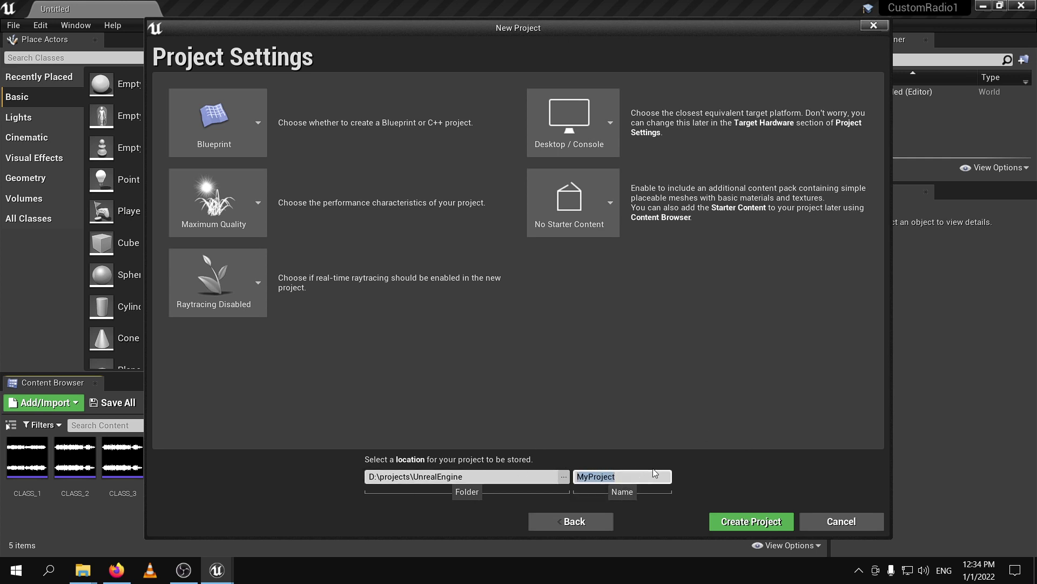
text(CustomRadio_tutorial)
click(634, 477)
key(BackSpace)
Step: Capitalise the name to CustomRadioTutorial, minimize the AUDACITY window, and select Atmospheric Fog
key(Delete)
text(T)
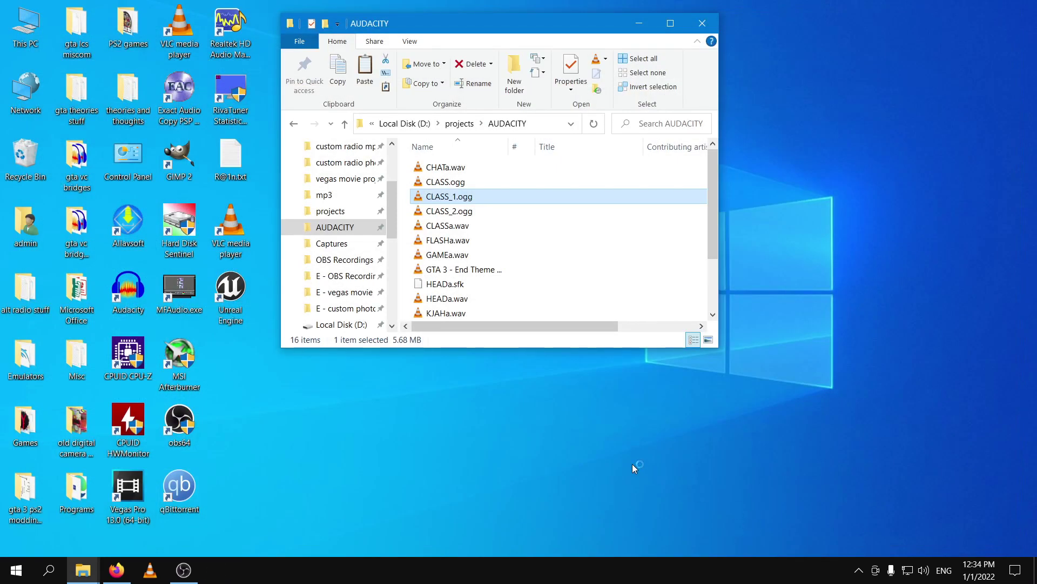
click(639, 23)
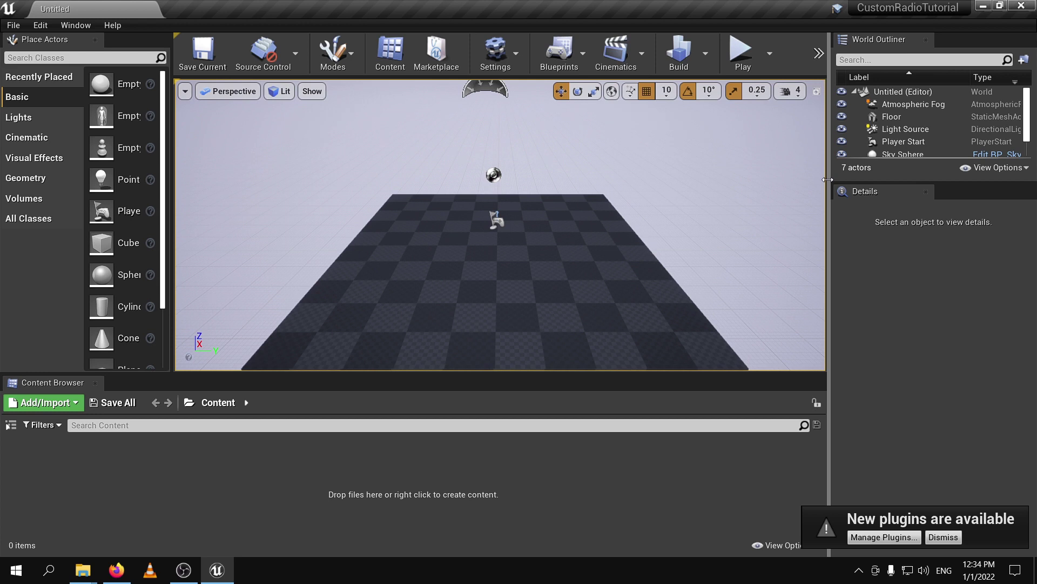
click(929, 104)
Step: Delete all seven default actors from the level, confirming Yes All for referenced ones
drag(1029, 108, 1029, 132)
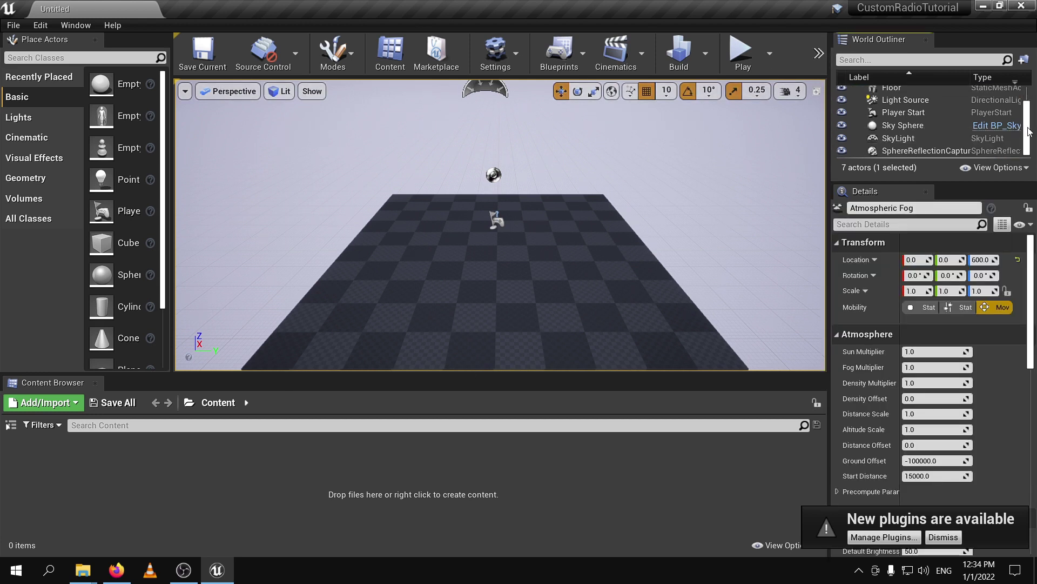
shift+click(913, 151)
scroll(913, 115, up, 2)
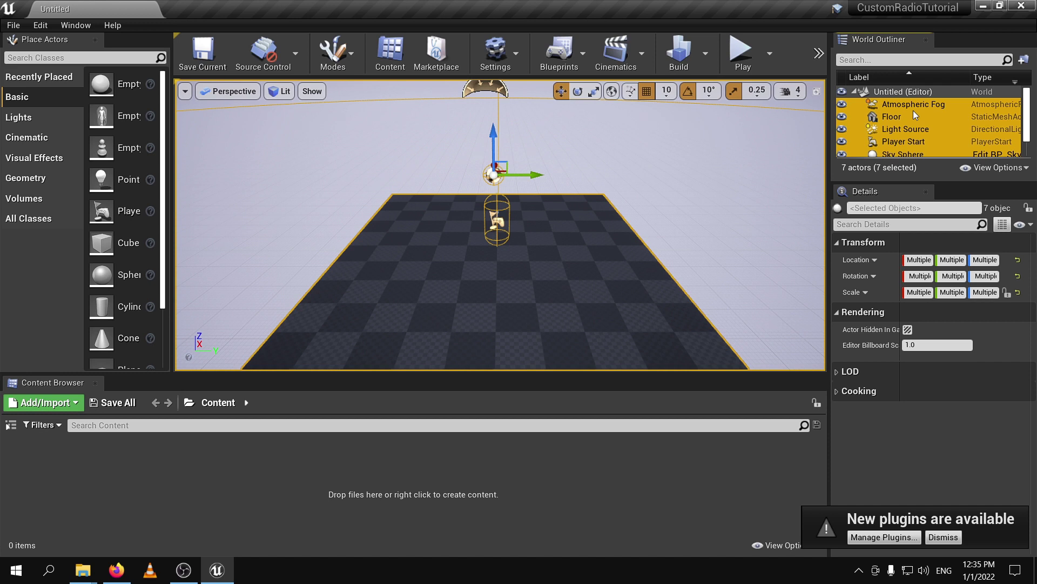
key(Delete)
key(ctrl+z)
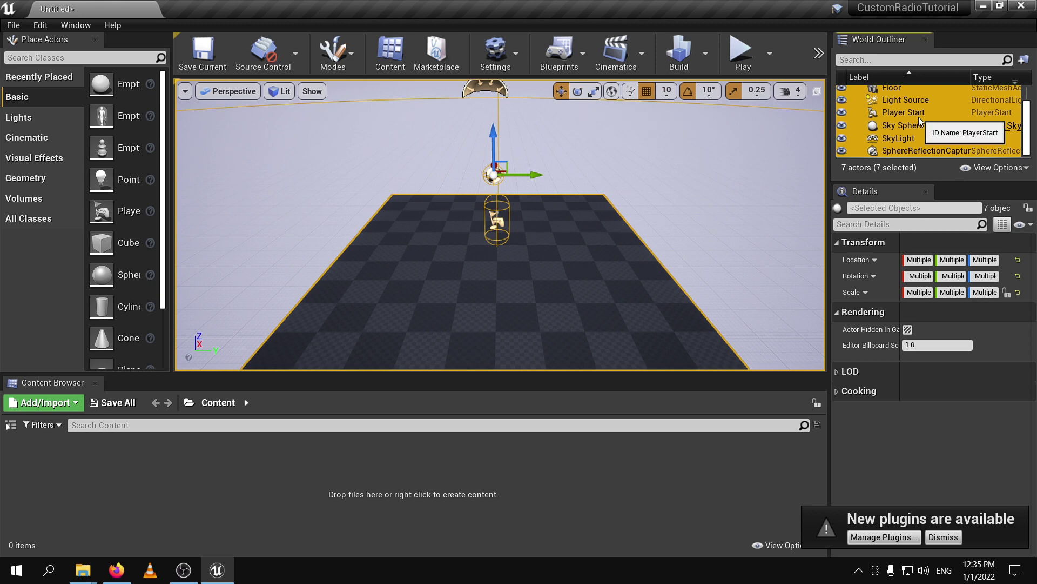
key(Delete)
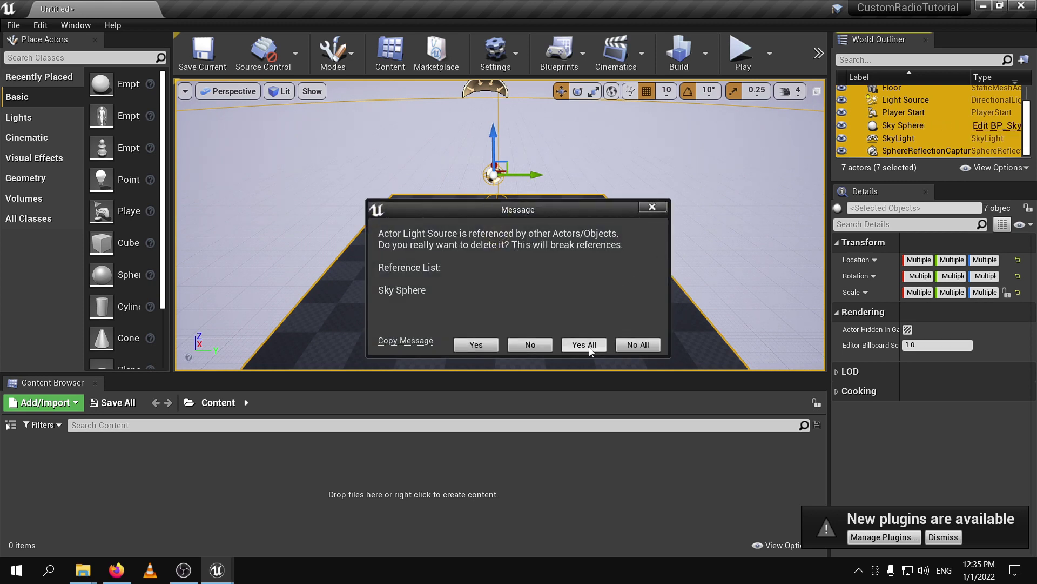
click(589, 346)
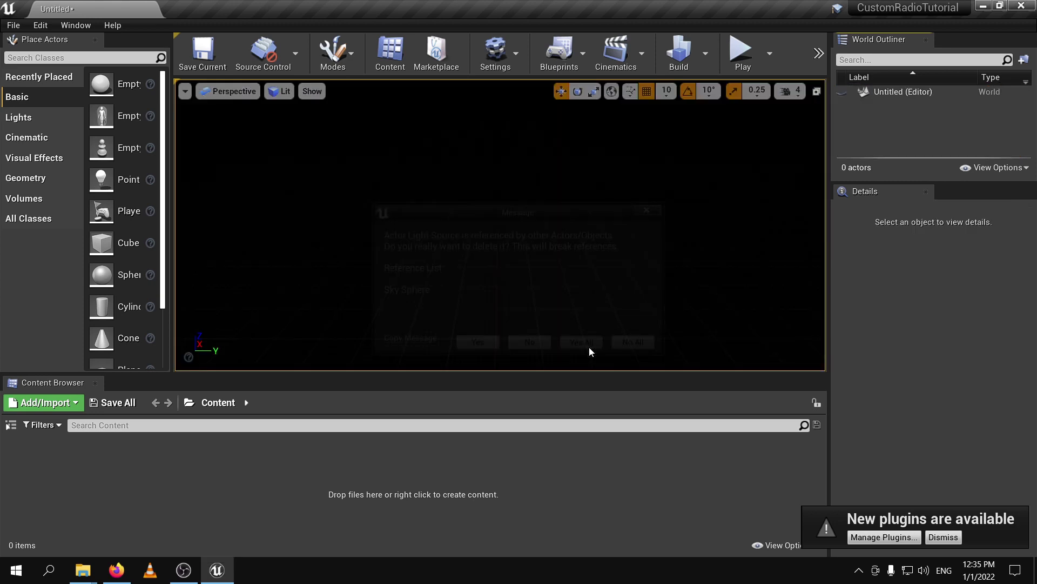
Step: Save the empty level as NewMap and run Save All
click(203, 58)
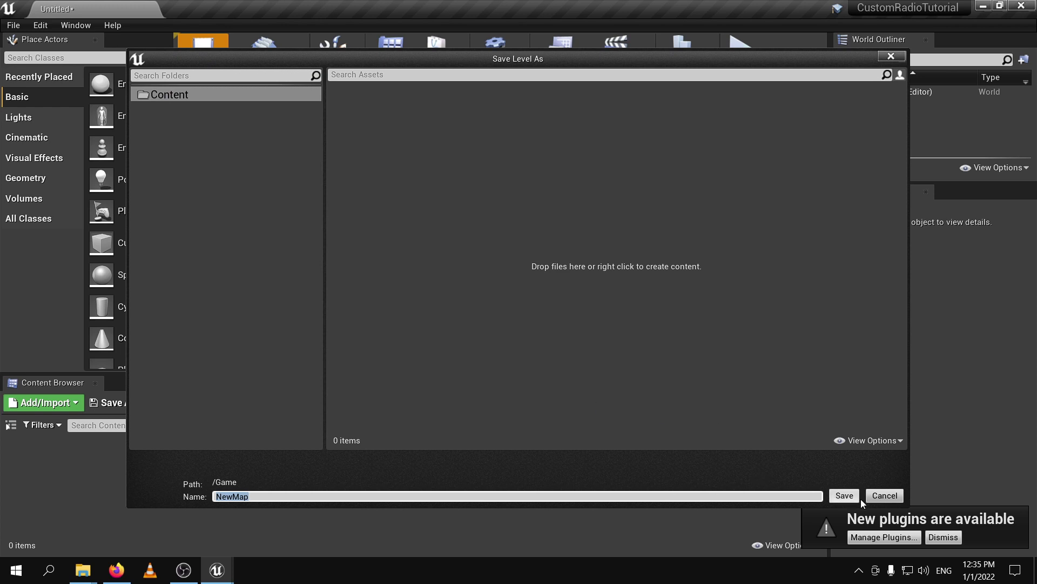
click(845, 496)
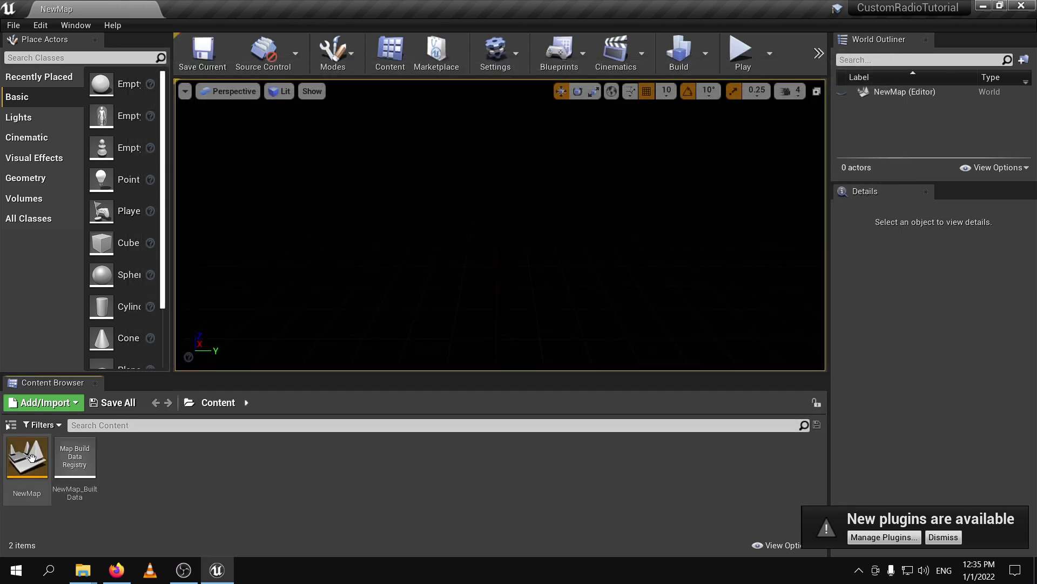
click(14, 25)
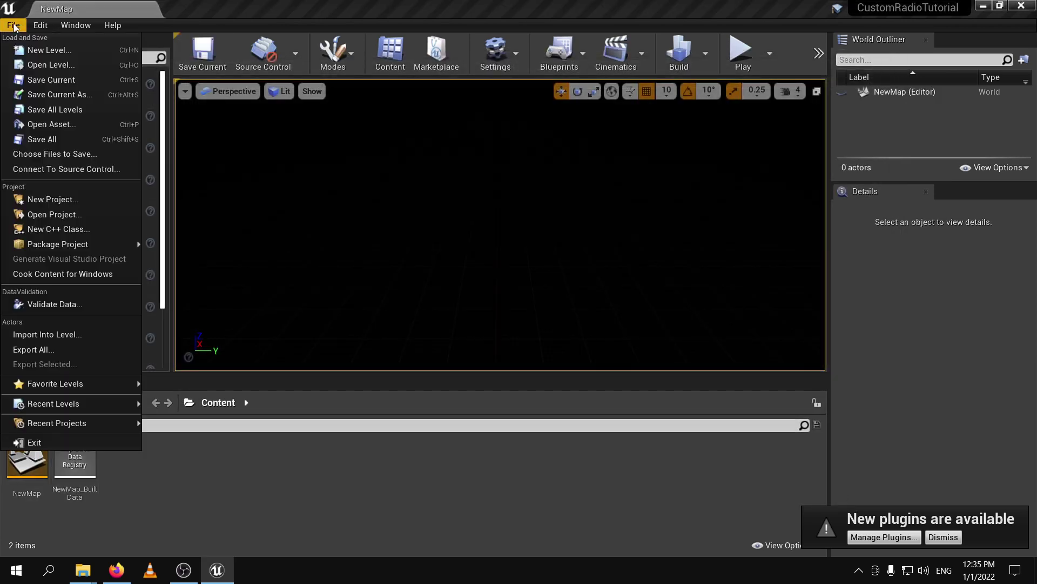
click(65, 142)
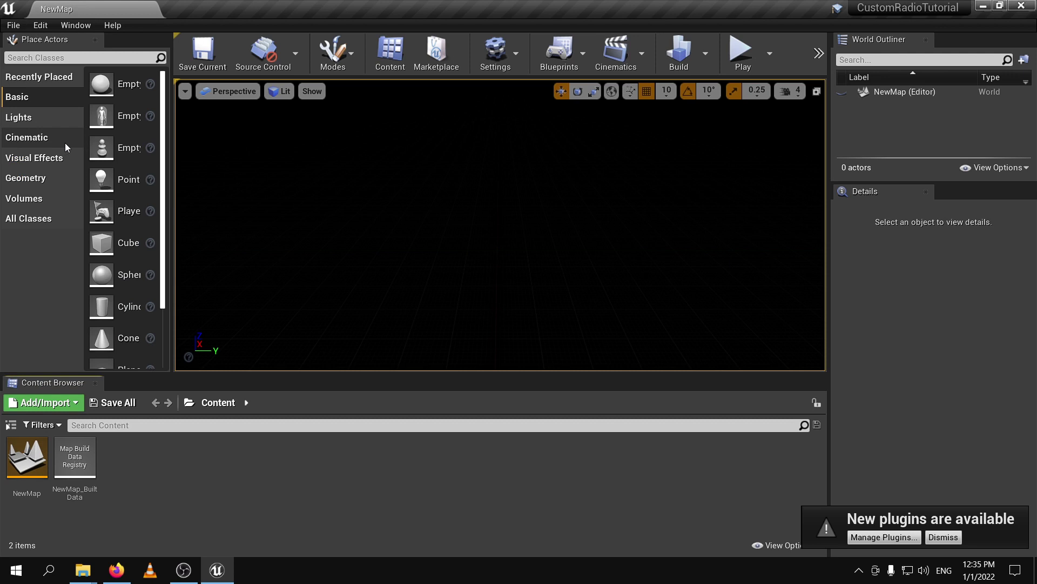
right_click(193, 482)
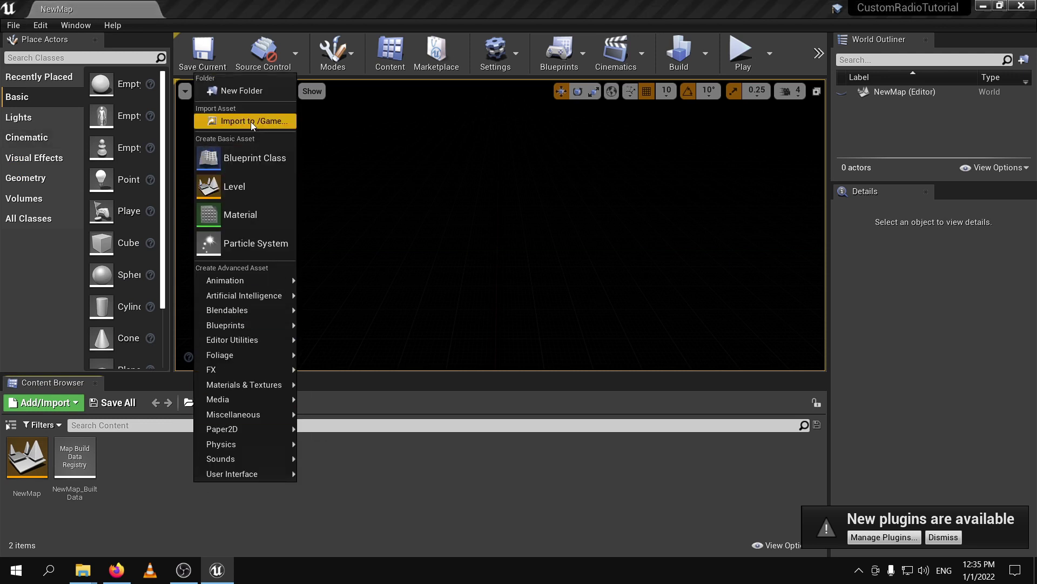
Step: Create a NotNeeded folder in Content and move NewMap and NewMap_BuiltData into it
click(251, 91)
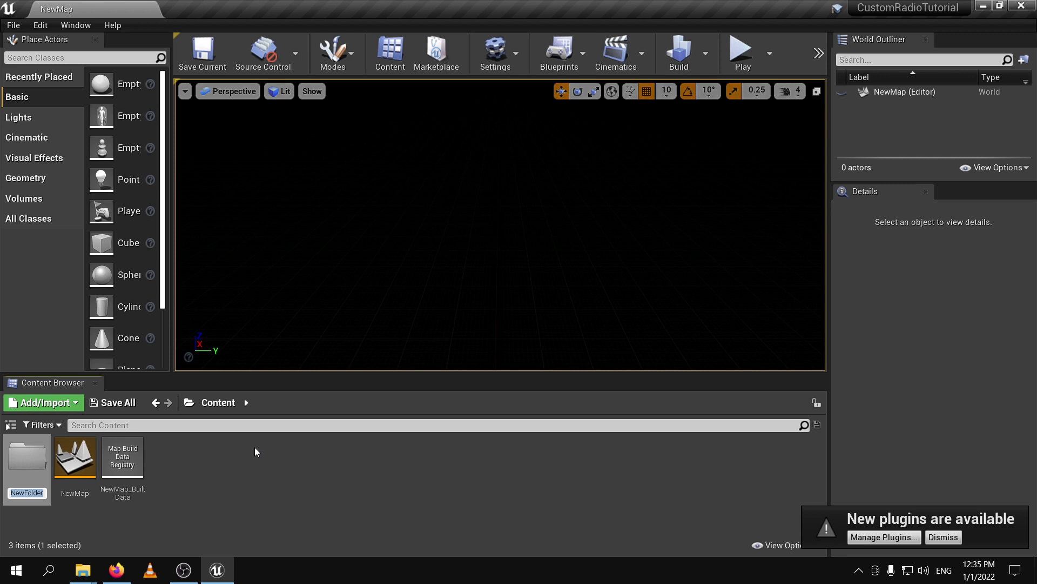
key(BackSpace)
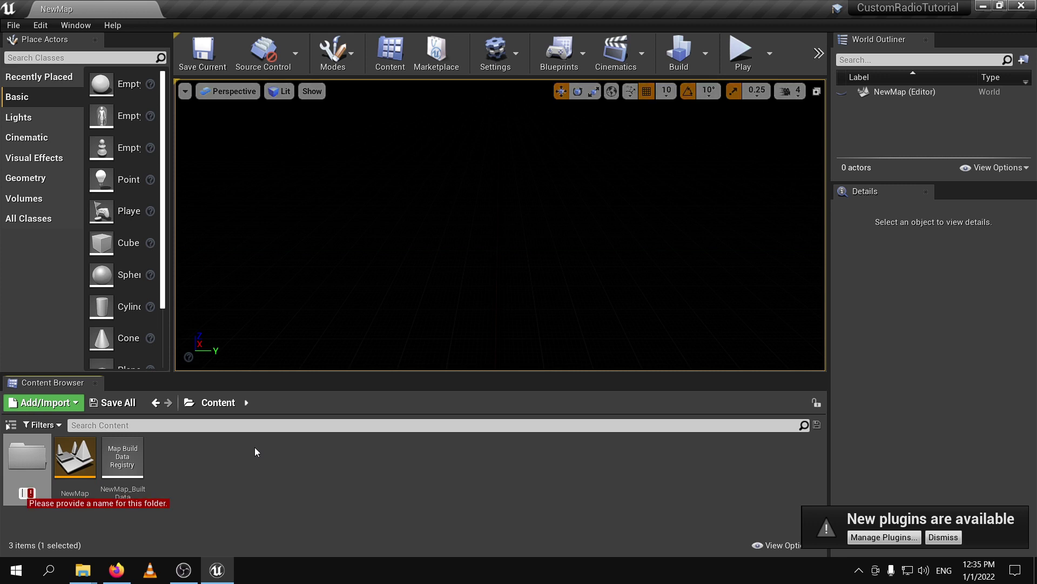
text(Not needed)
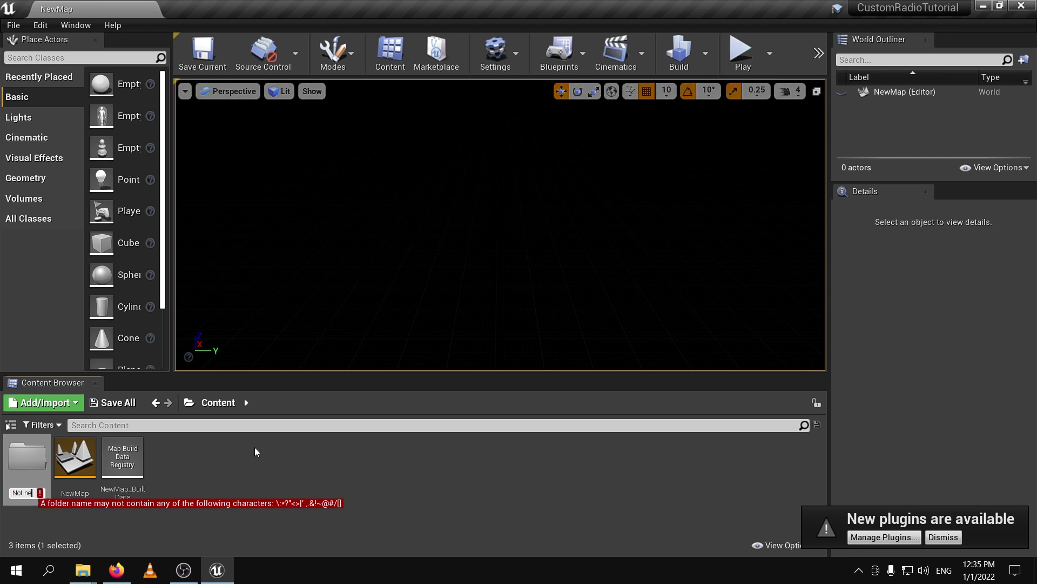
key(BackSpace)
key(BackSpace)
key(BackSpace)
key(BackSpace)
key(BackSpace)
key(BackSpace)
key(BackSpace)
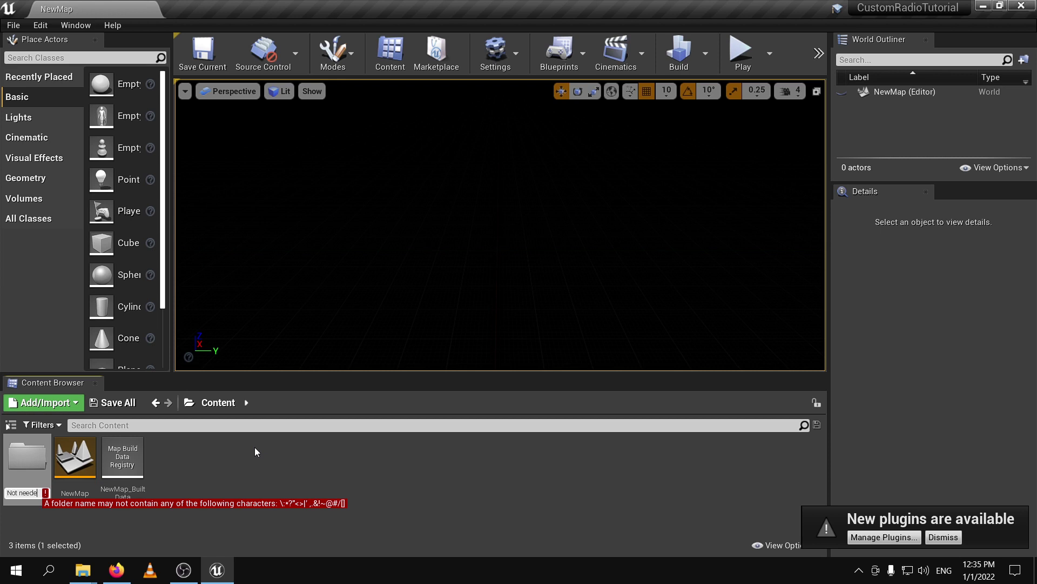
text(Ne)
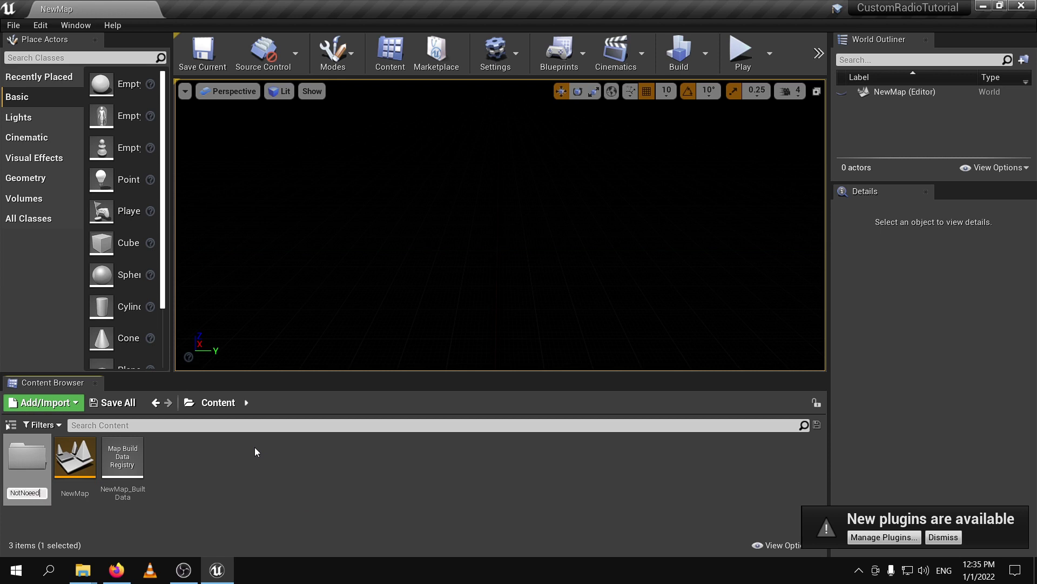
text(eded)
key(Return)
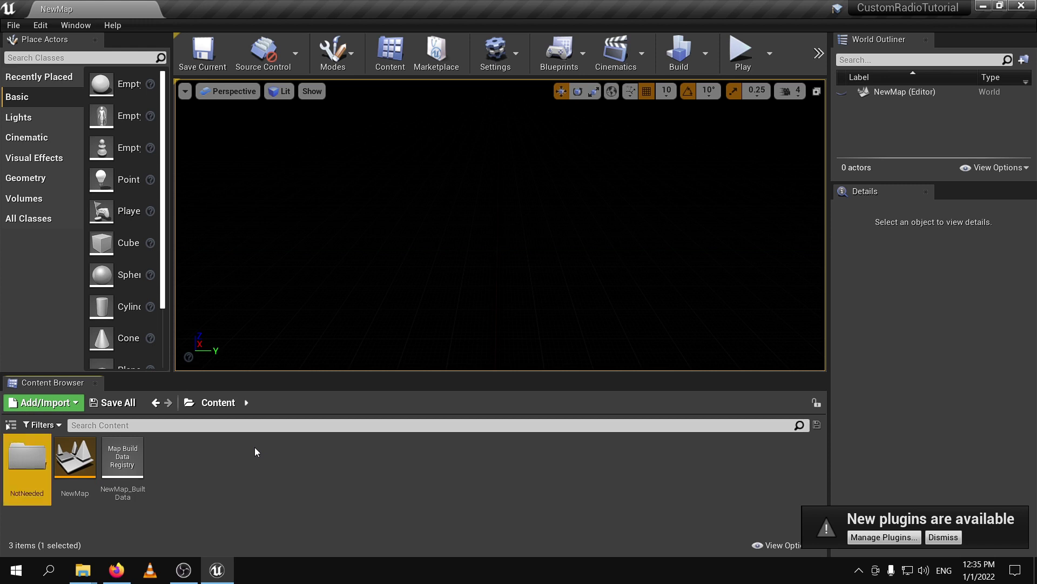
drag(233, 517, 31, 473)
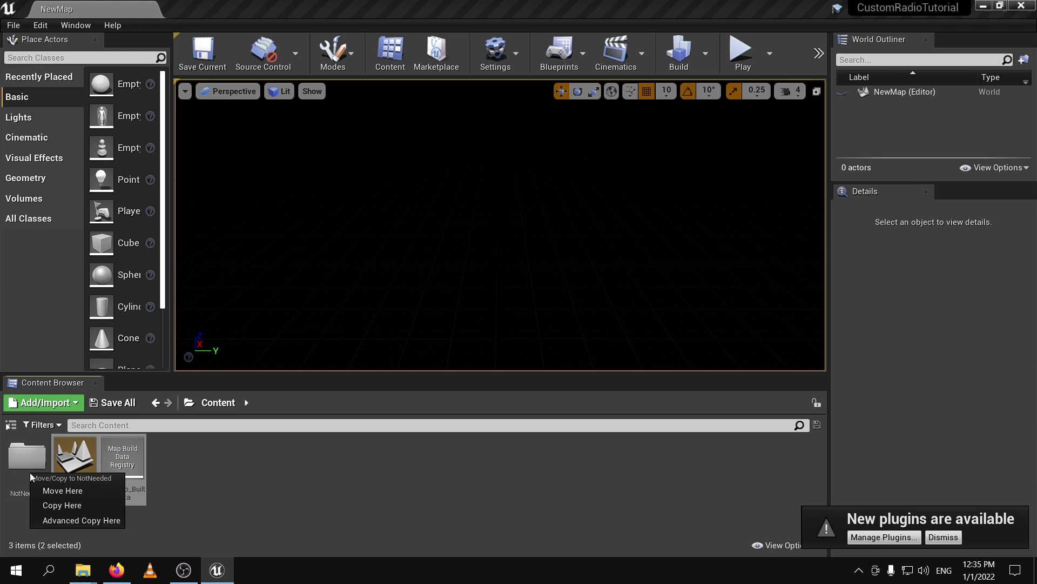
click(60, 489)
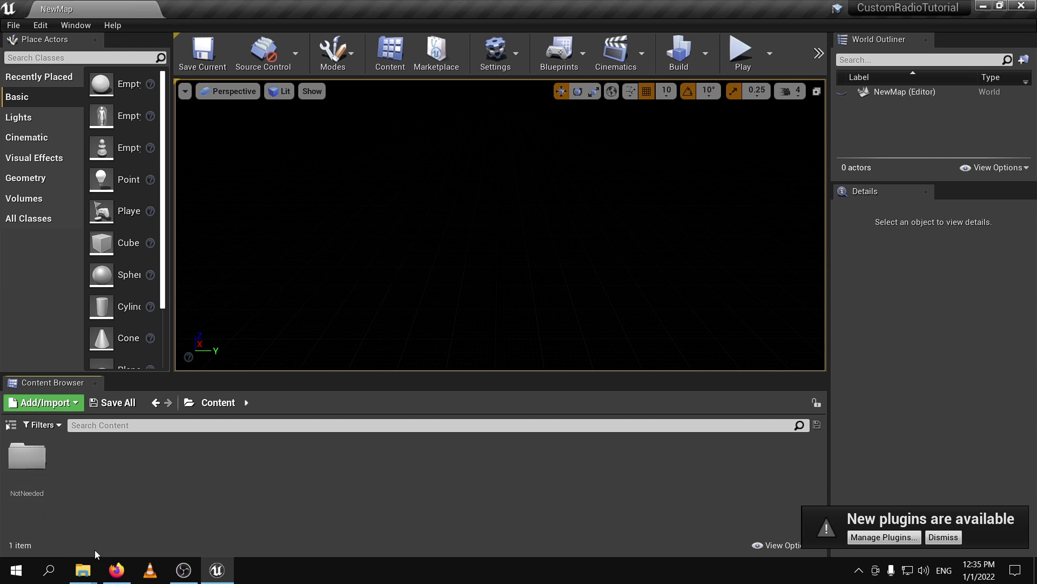
Step: Play CLASS_1.ogg from the AUDACITY folder to check the song
mouse_move(87, 571)
click(65, 516)
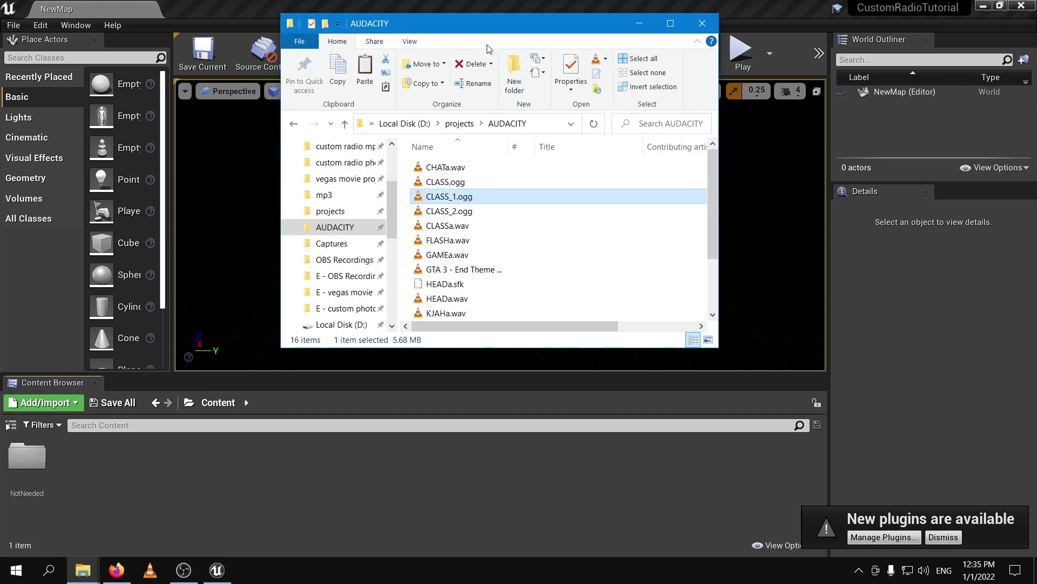
drag(462, 22, 676, 42)
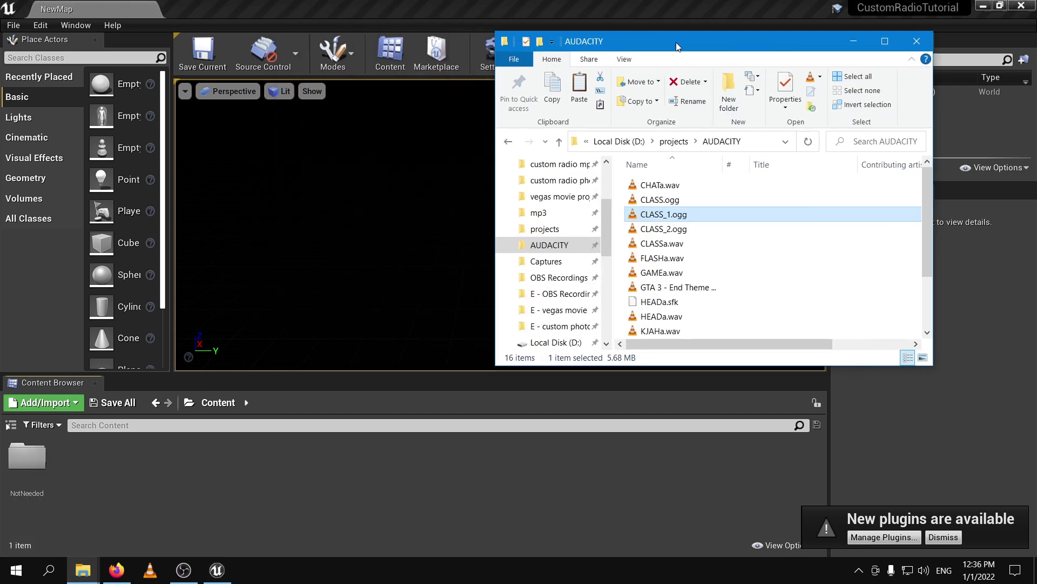
double_click(682, 216)
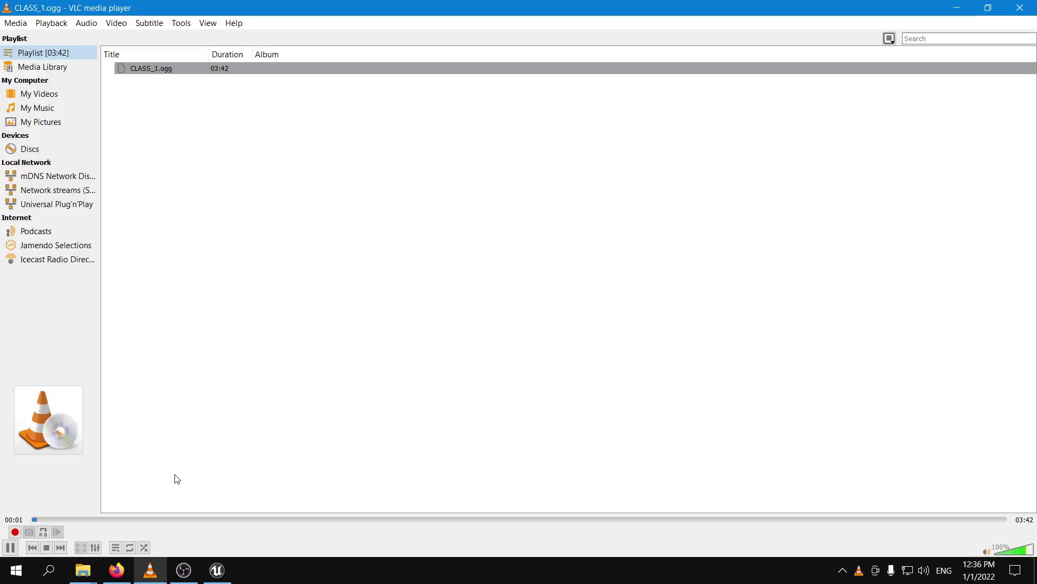
Step: Import CLASS_1.ogg into the Unreal Content Browser and close the Explorer window
click(1020, 8)
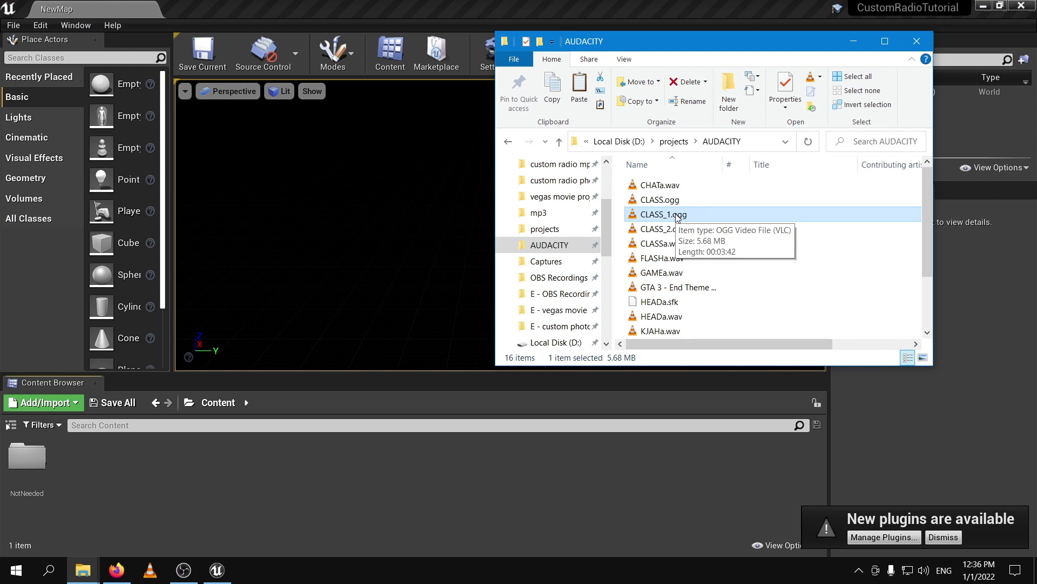
drag(677, 217, 147, 497)
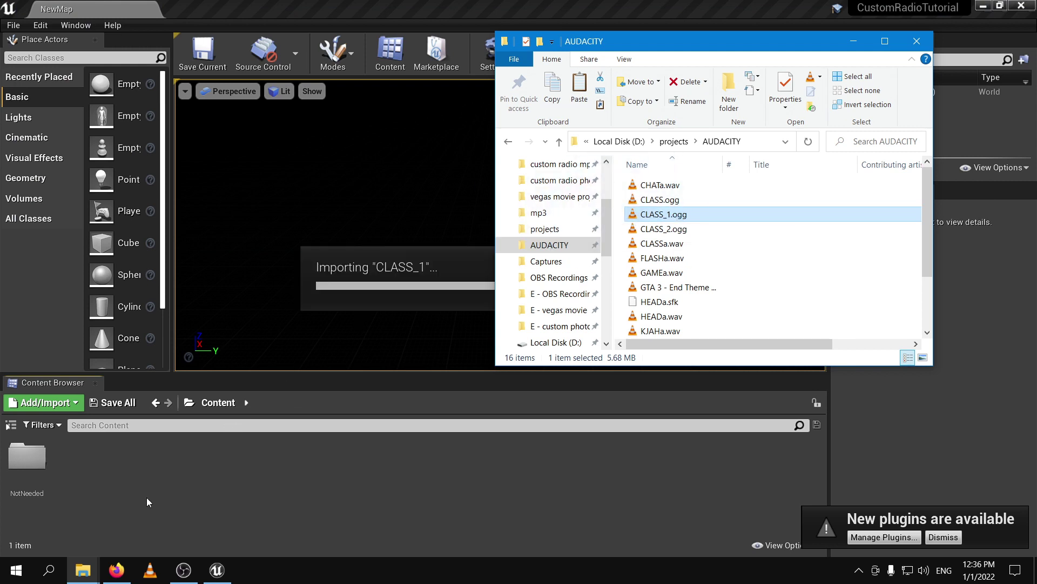
click(917, 41)
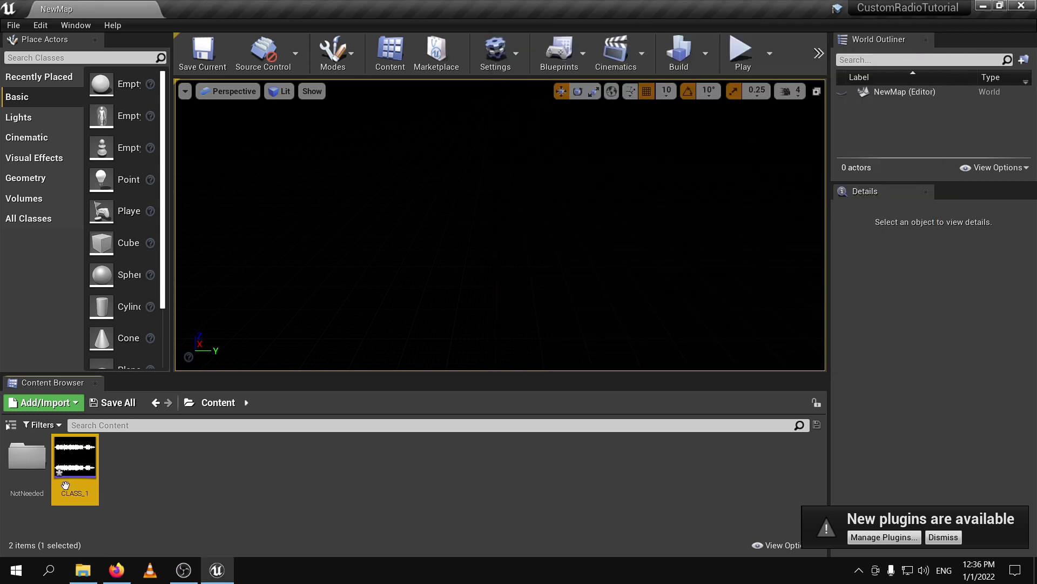
Step: Preview the imported CLASS_1 song and save all levels and assets
mouse_move(73, 457)
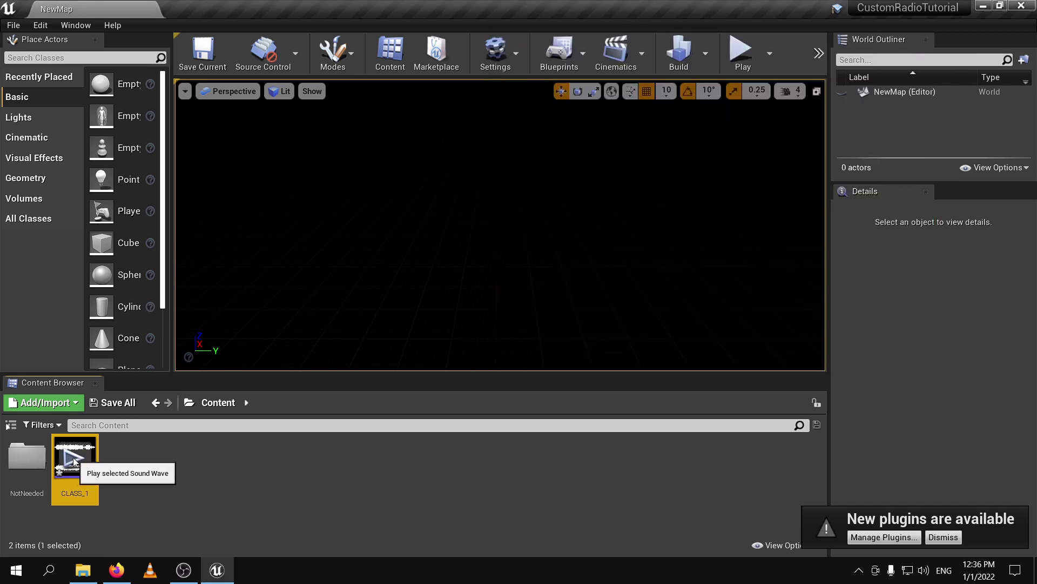
click(73, 458)
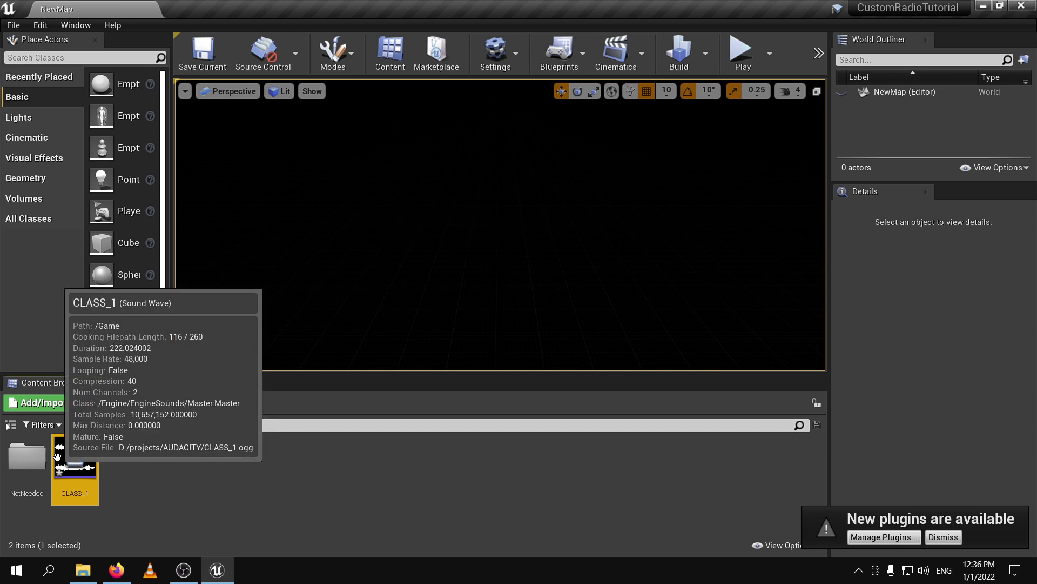
click(13, 24)
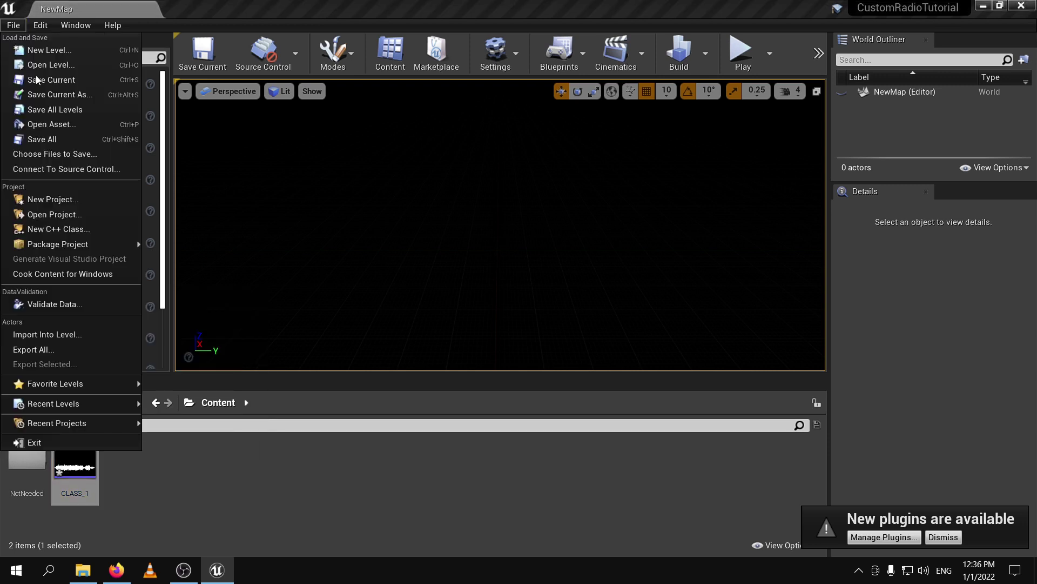
click(56, 145)
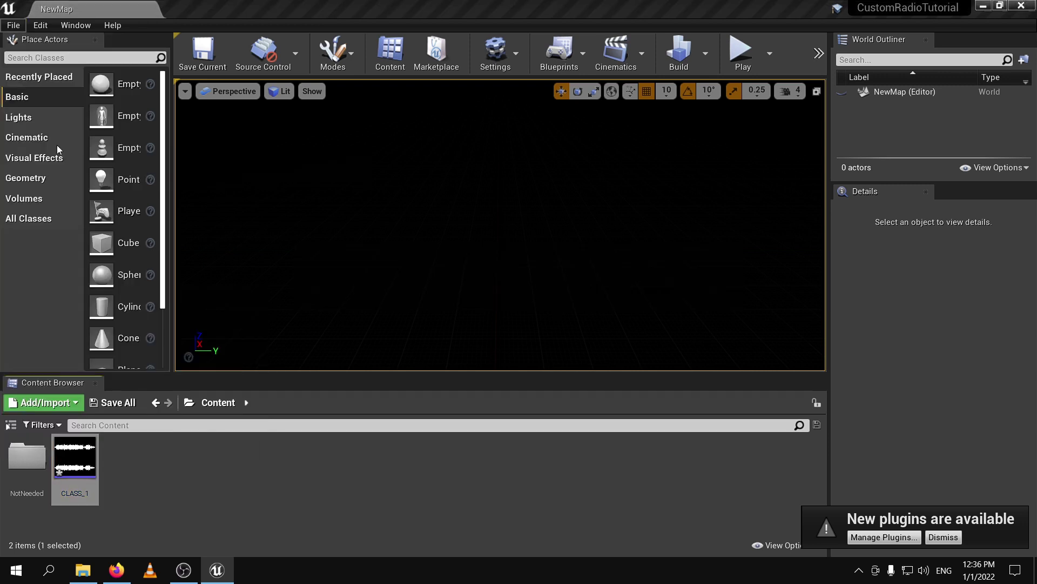
Step: Dismiss the new plugins notification and open the CLASS_1 sound wave's settings
click(231, 495)
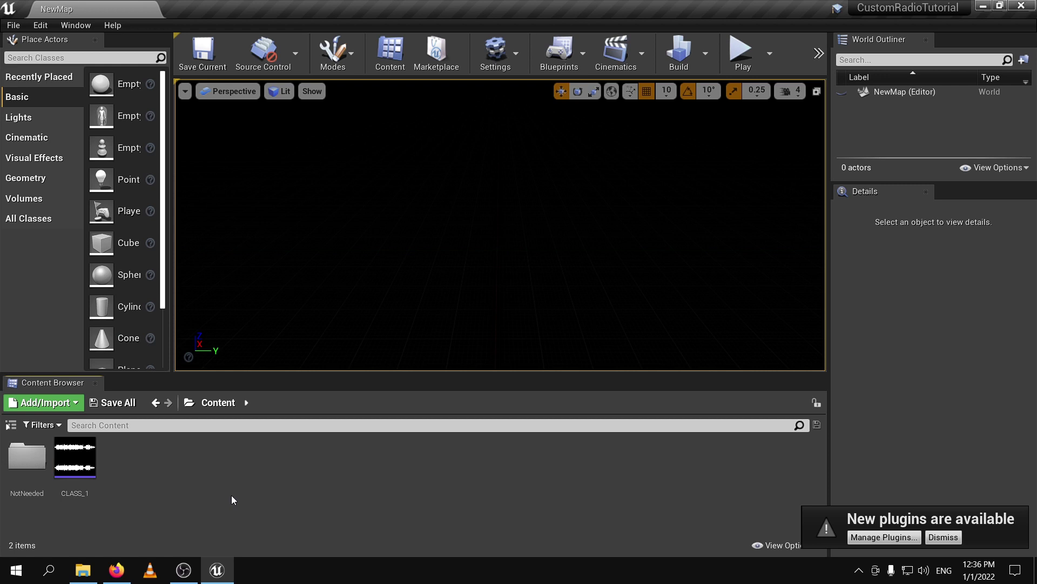
click(943, 536)
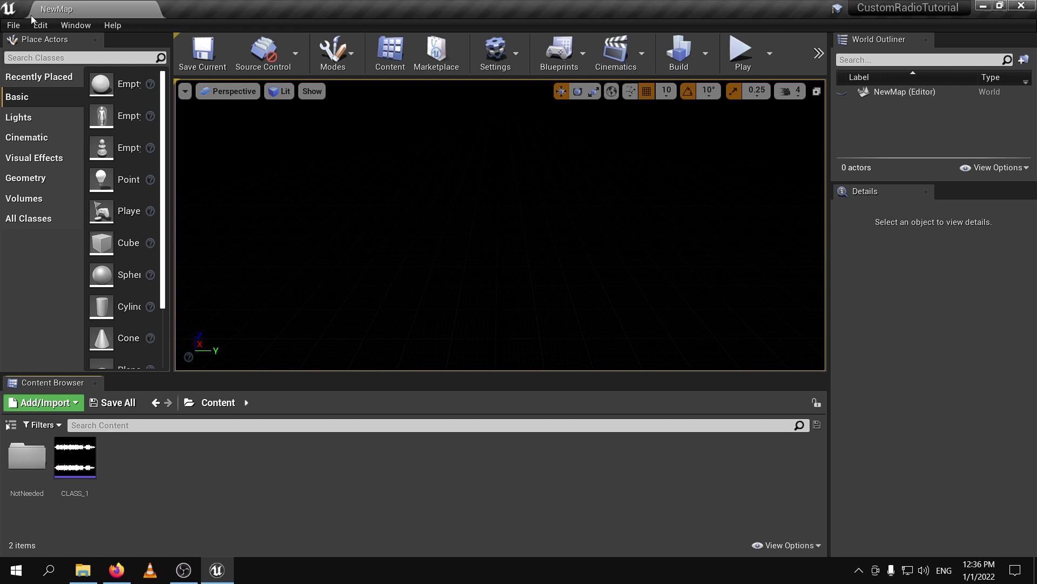
click(18, 26)
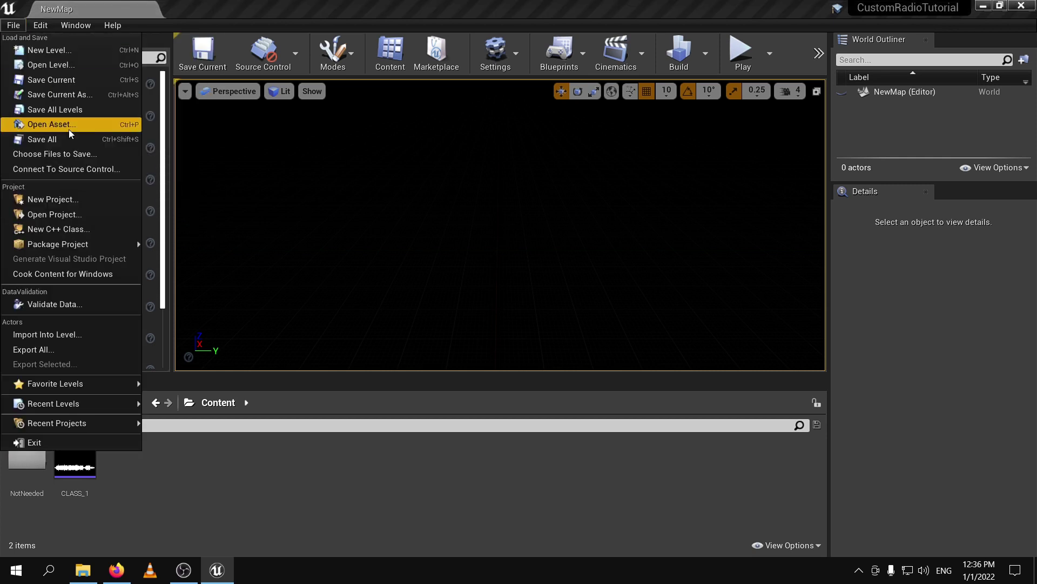
click(300, 498)
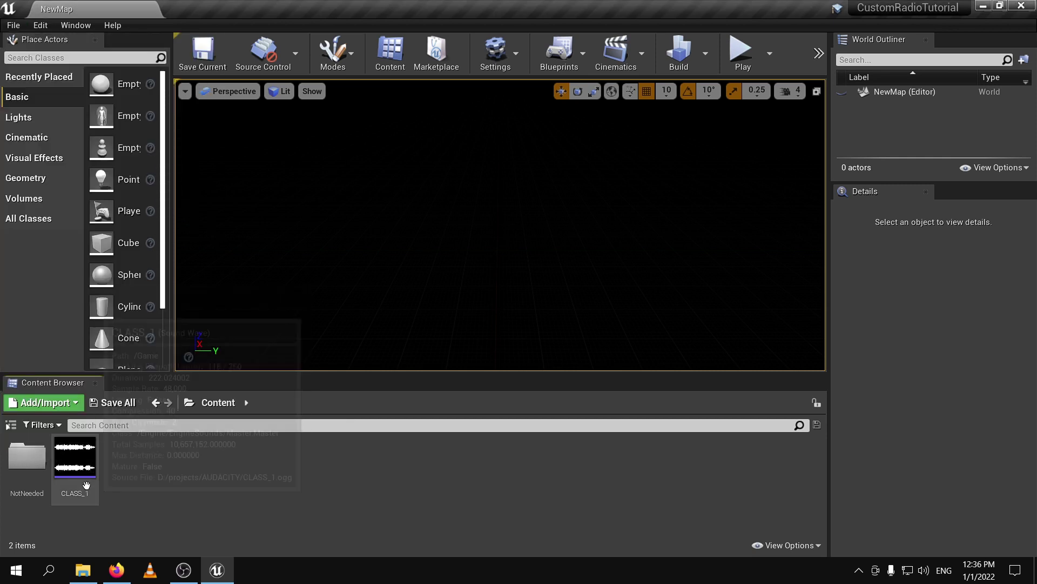
mouse_move(96, 493)
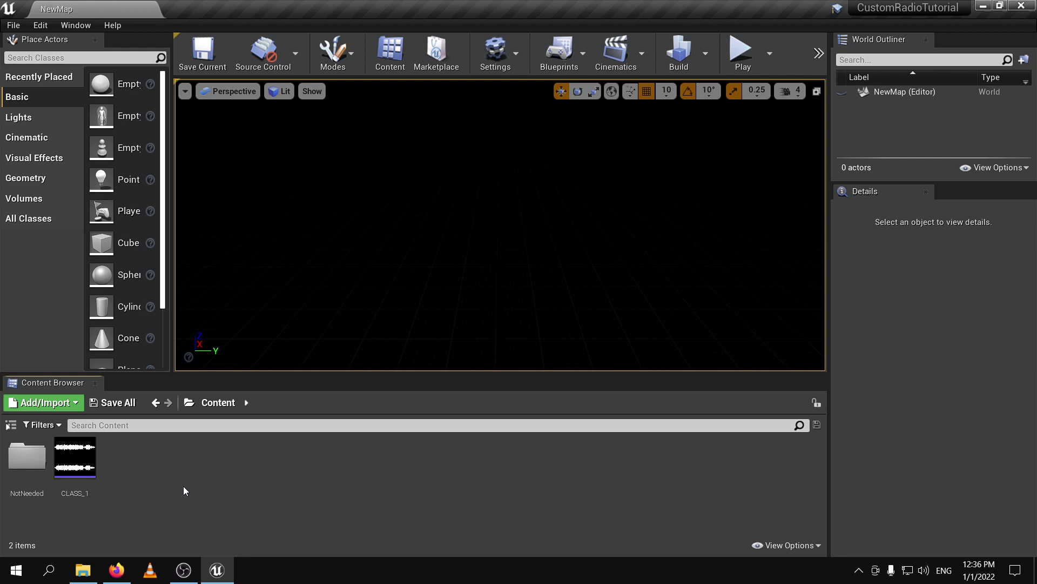
double_click(80, 483)
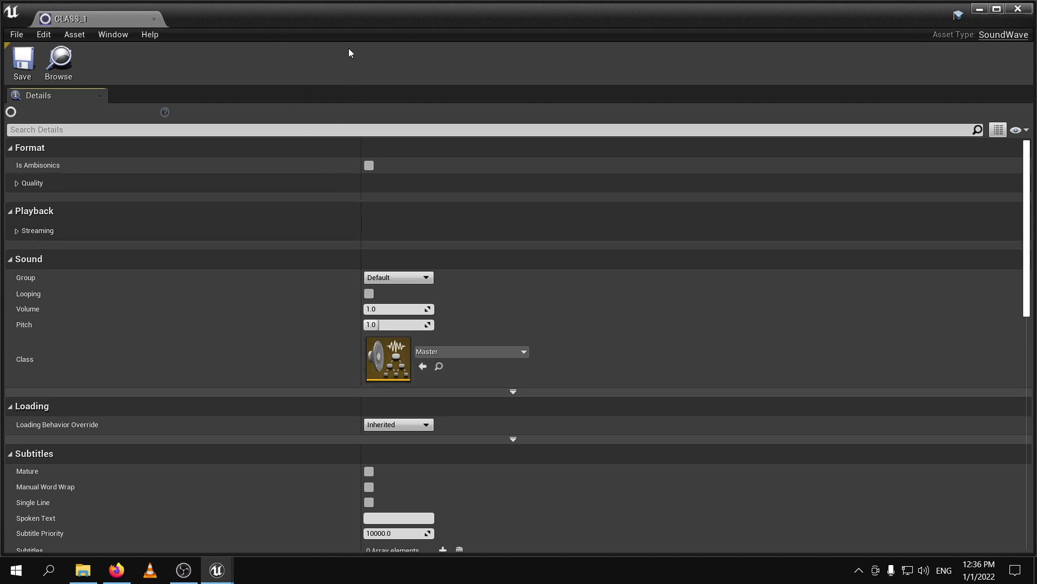
Step: Enable Force Streaming and Seekable in CLASS_1's Streaming settings, then close its editor
click(15, 231)
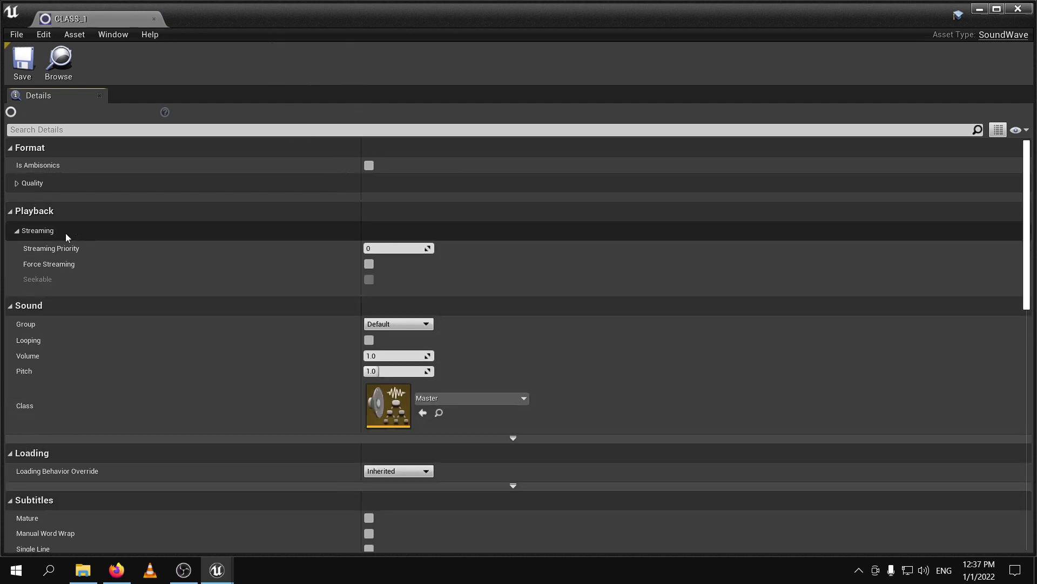
click(16, 231)
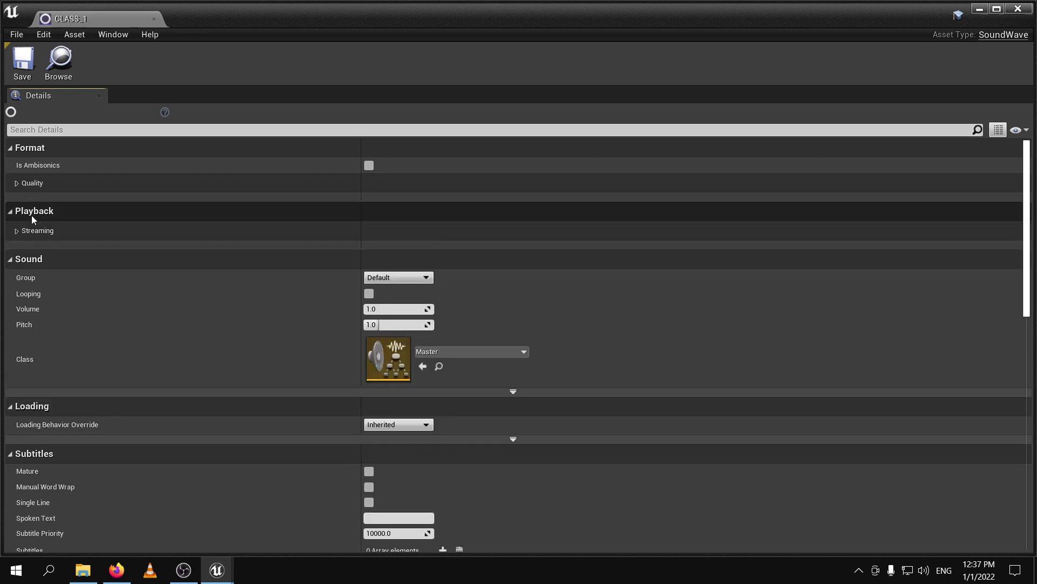
click(17, 231)
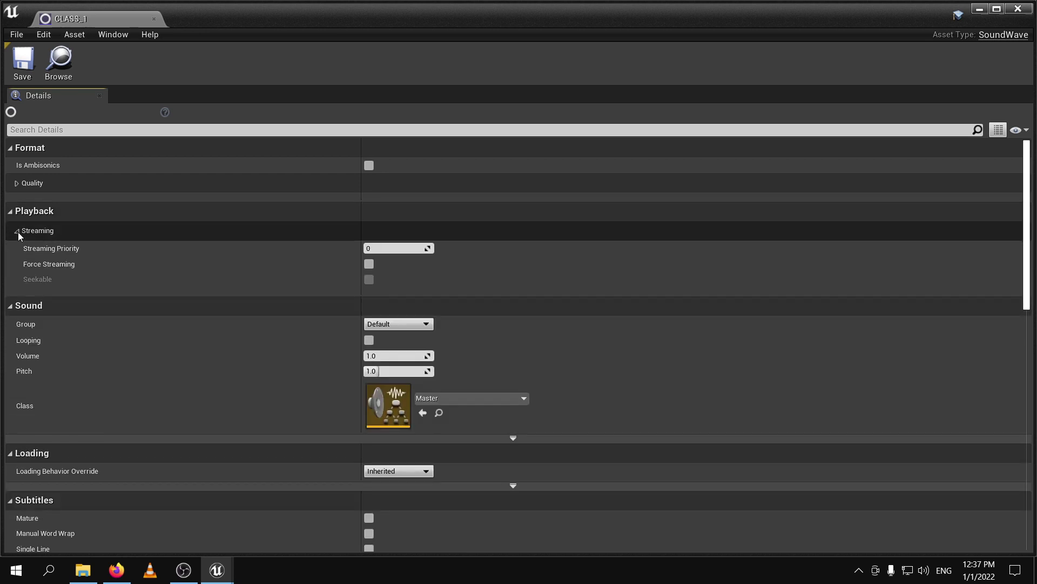
click(369, 265)
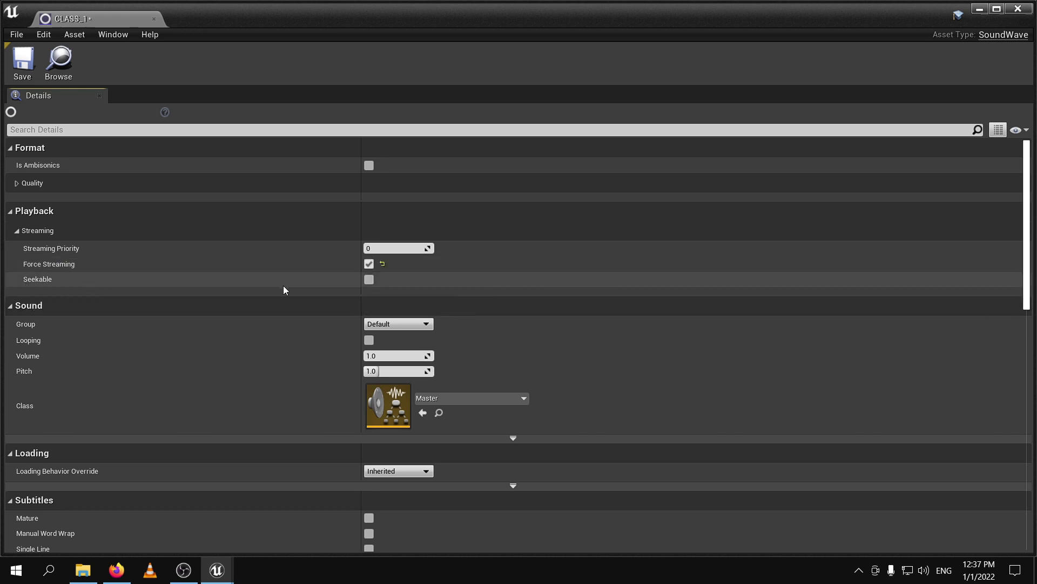
click(370, 280)
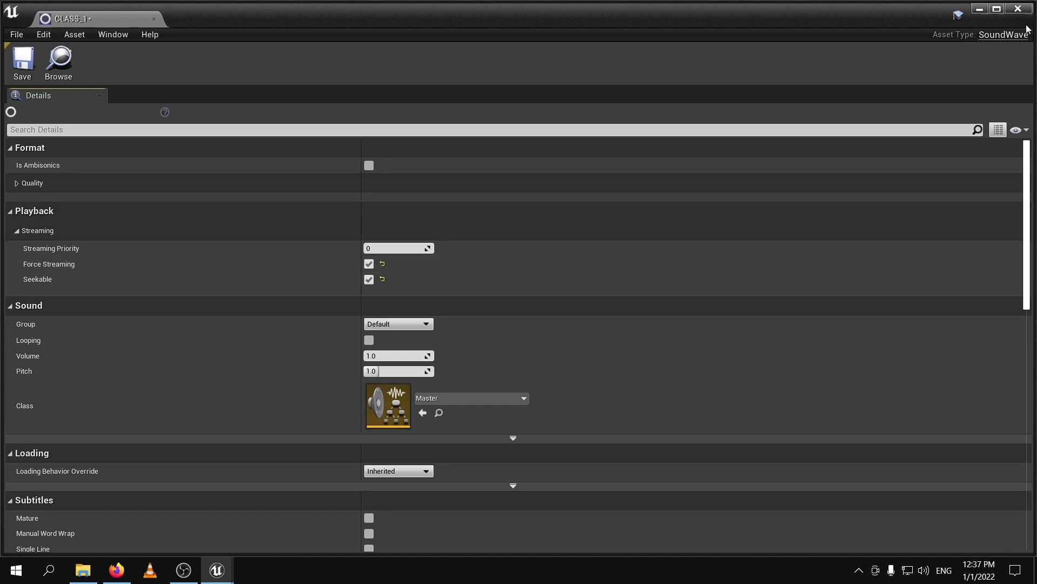
click(1019, 9)
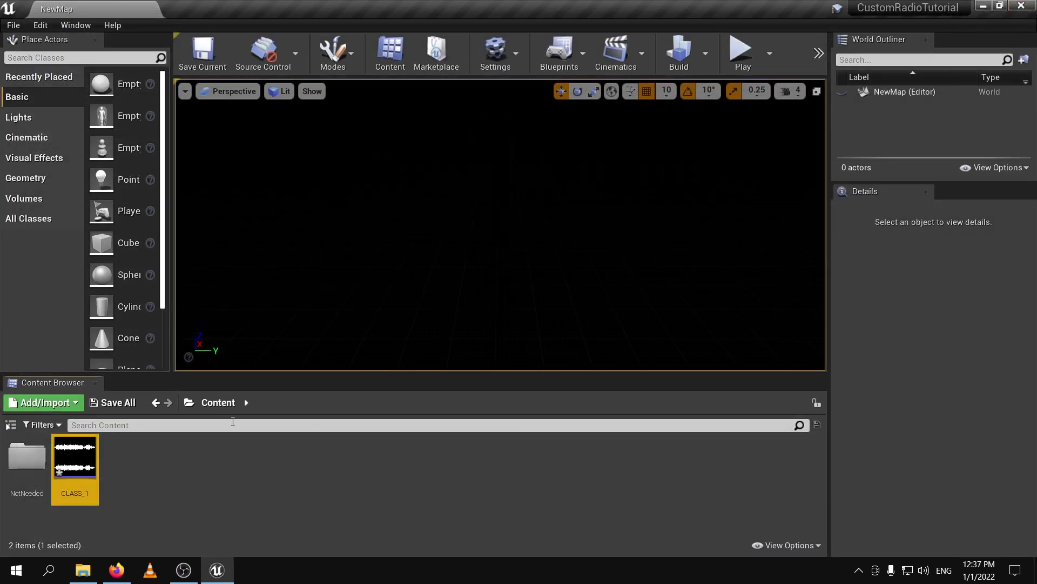
Step: Save all assets and preview the CLASS_1 song again
click(13, 25)
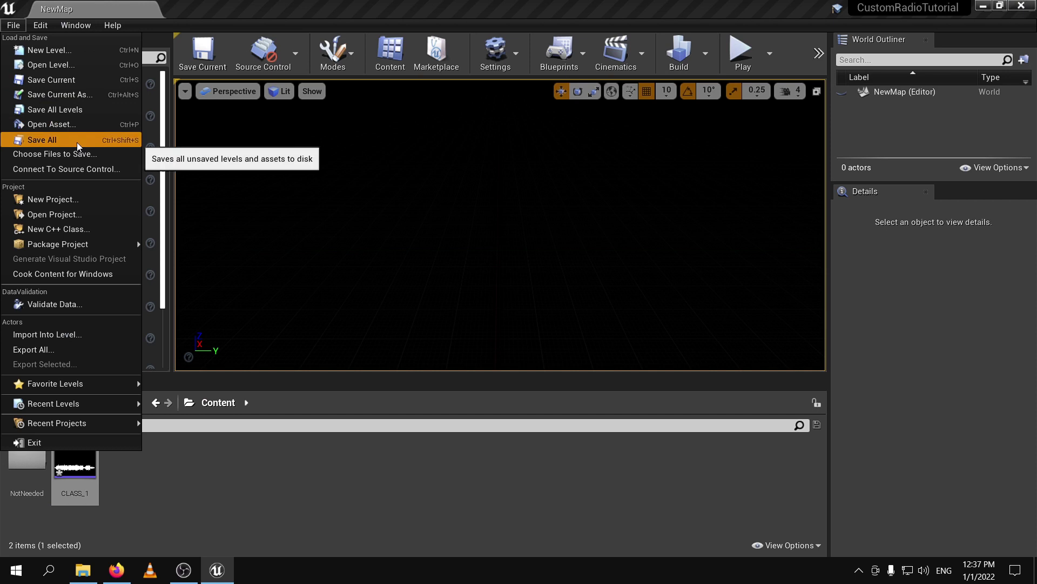
click(44, 139)
click(233, 498)
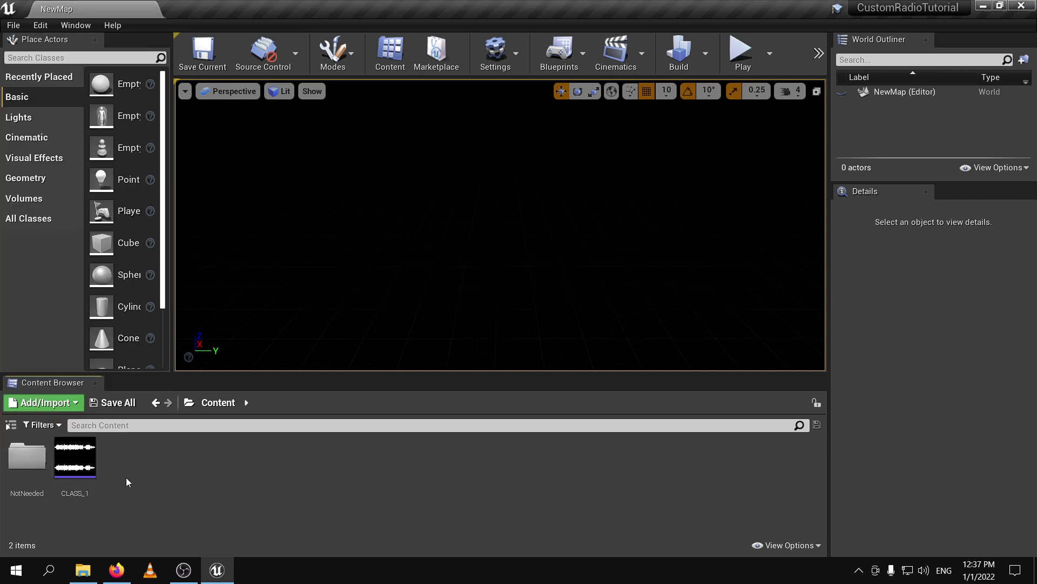
click(76, 463)
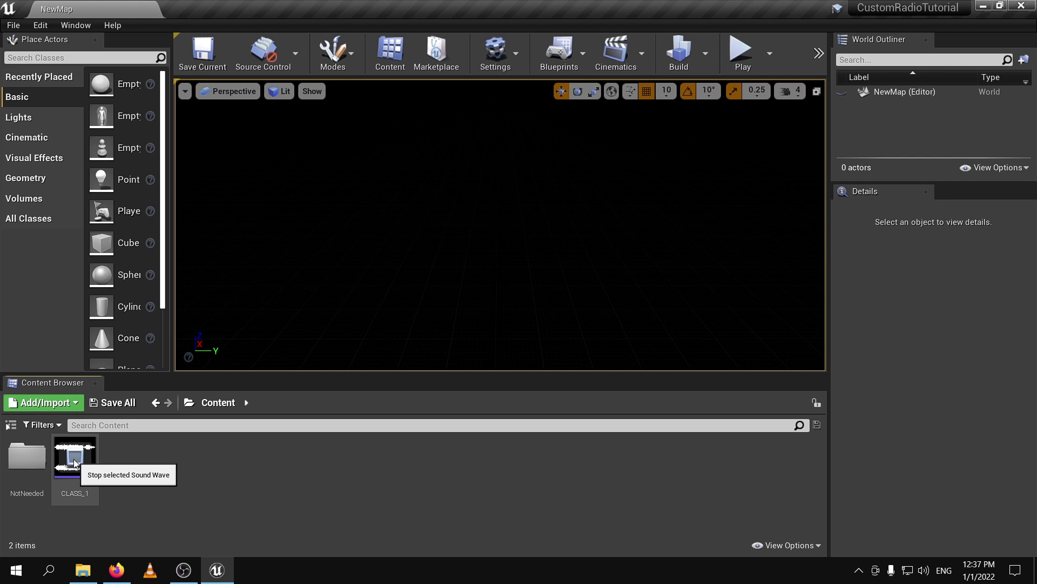
mouse_move(85, 492)
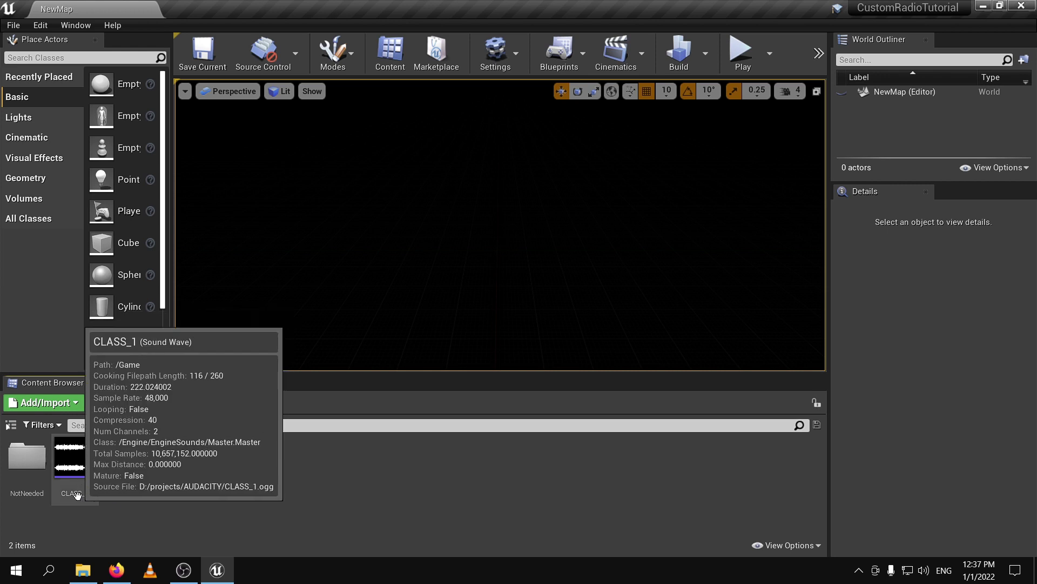
click(71, 488)
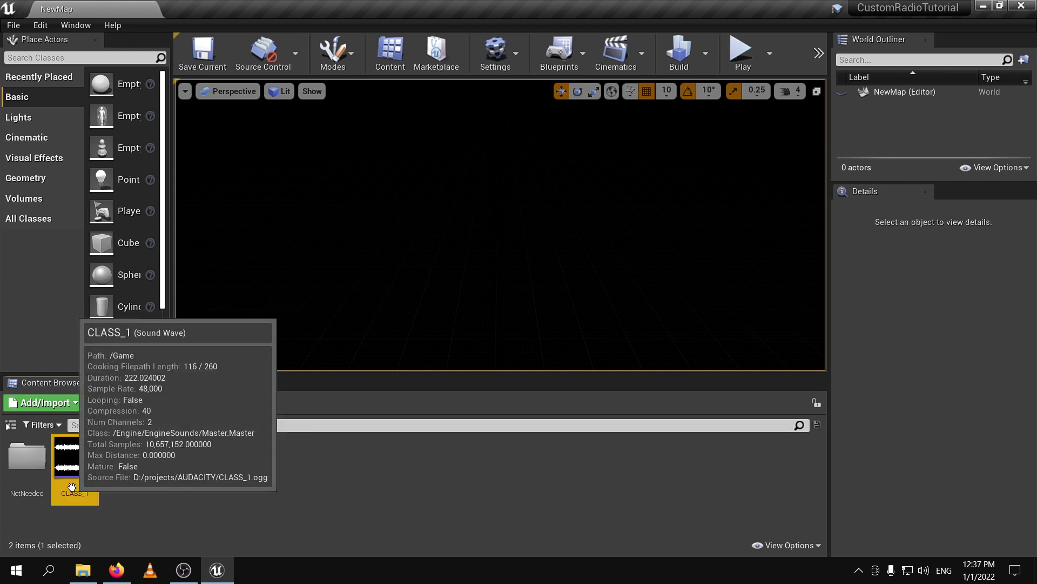
Step: Start cooking the project content for Windows
click(17, 30)
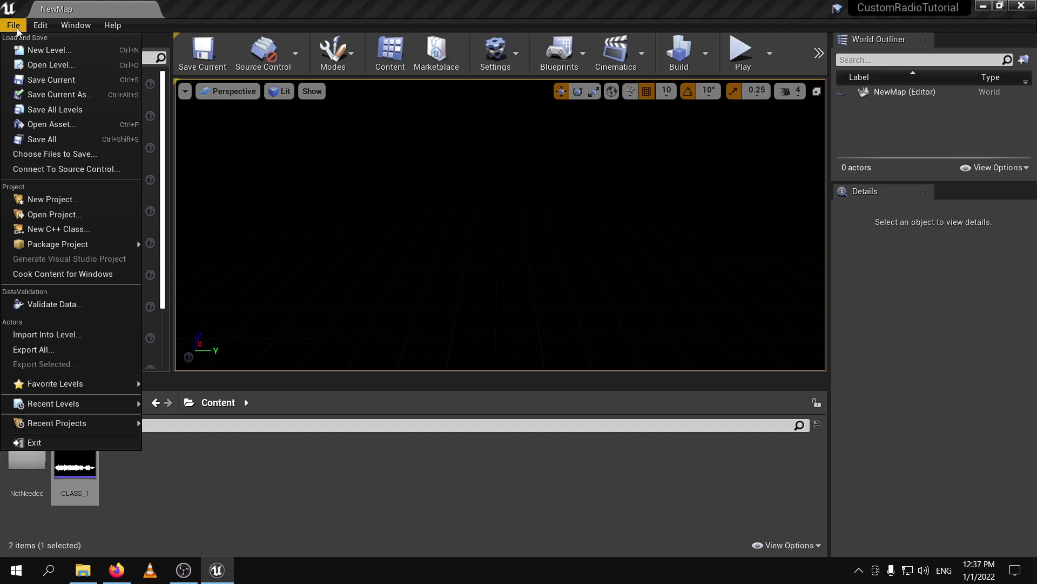
click(26, 31)
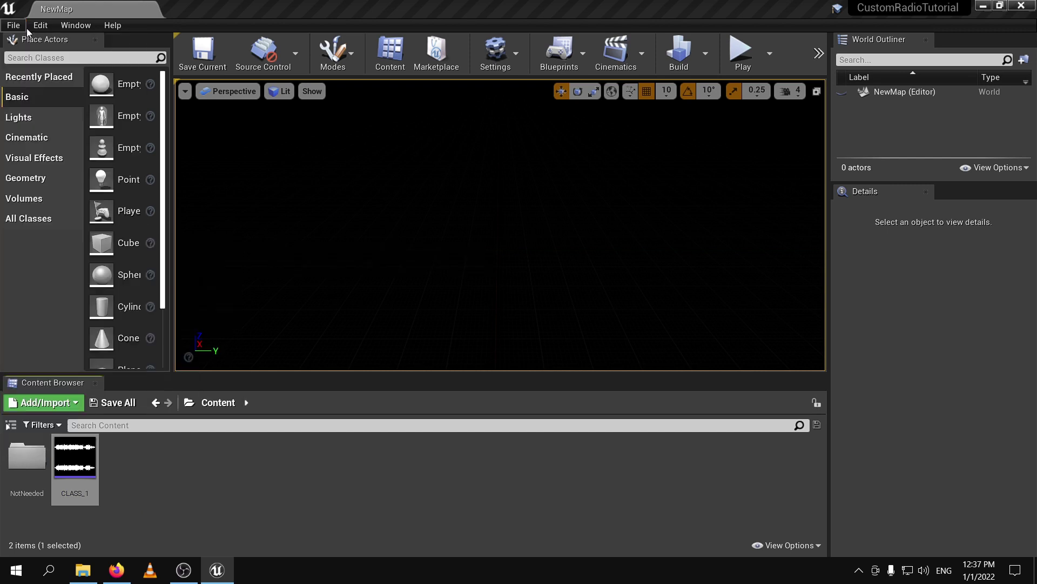
click(25, 30)
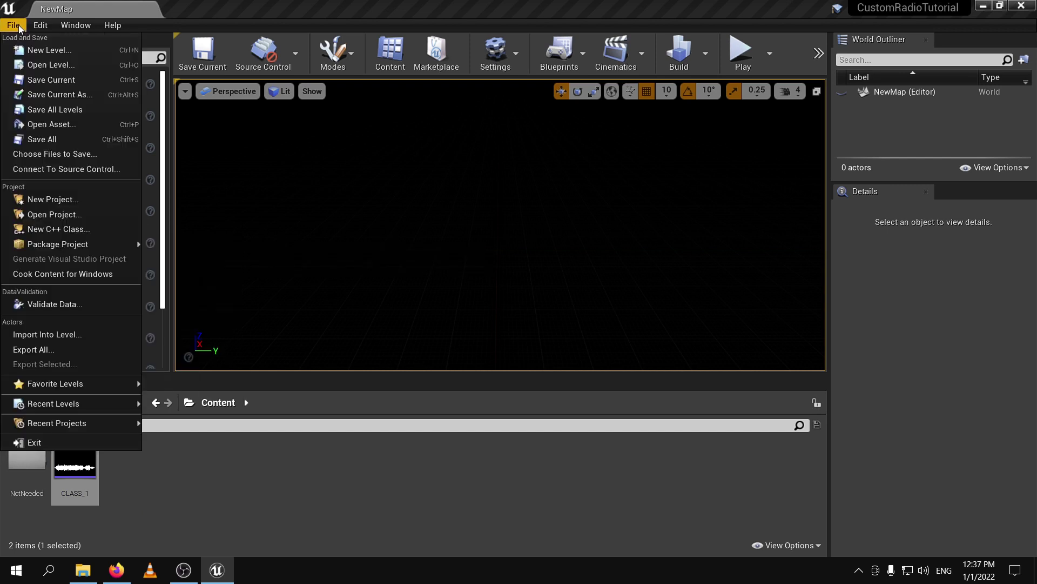
click(14, 277)
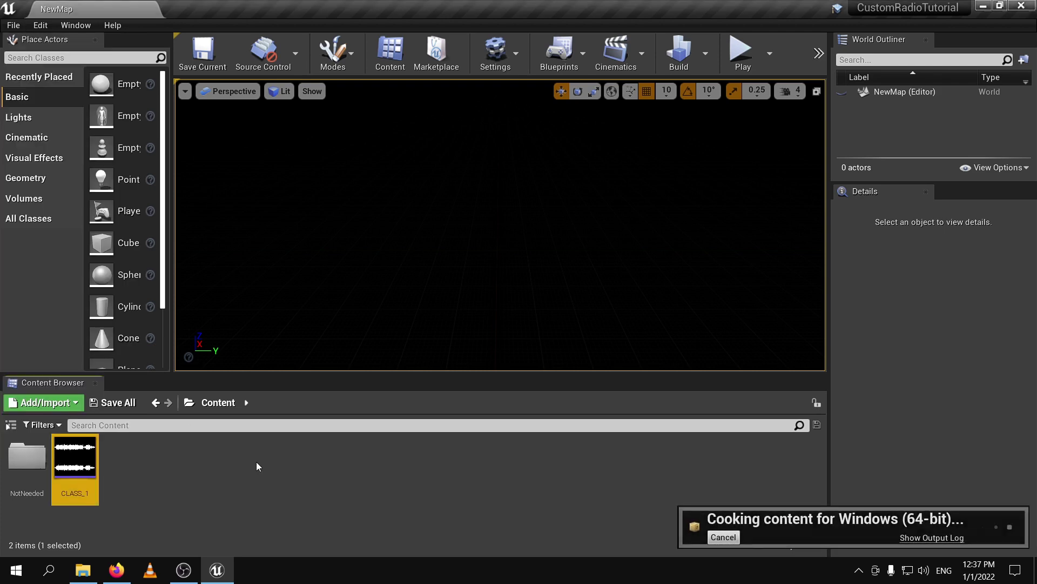
Step: Show the output log to follow the Windows cook through to BUILD SUCCESSFUL
click(908, 537)
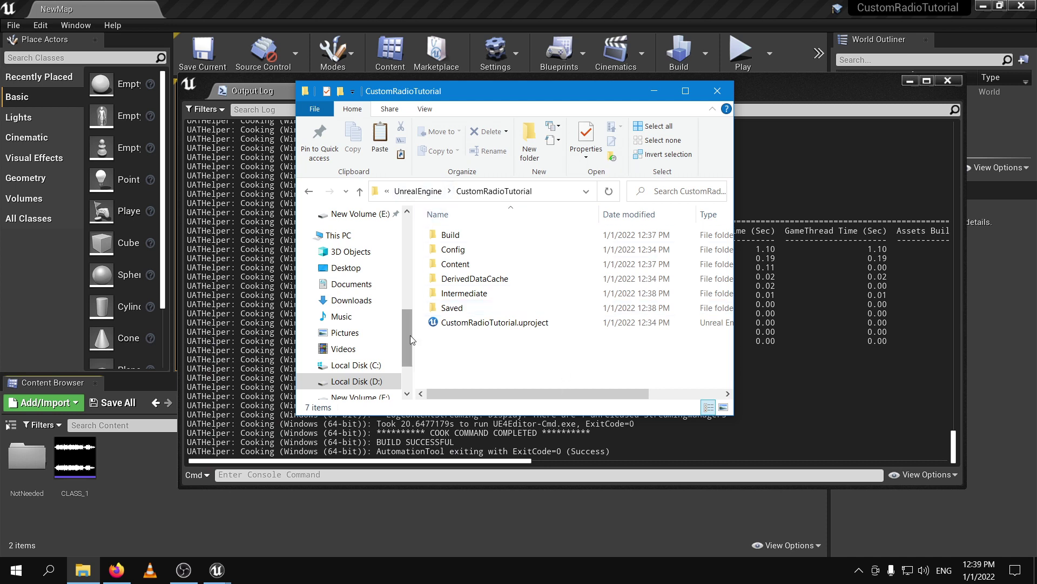
Step: Browse Saved > Cooked > WindowsNoEditor > CustomRadioTutorial > Content and select the three CLASS_1 files
key(alt+Up)
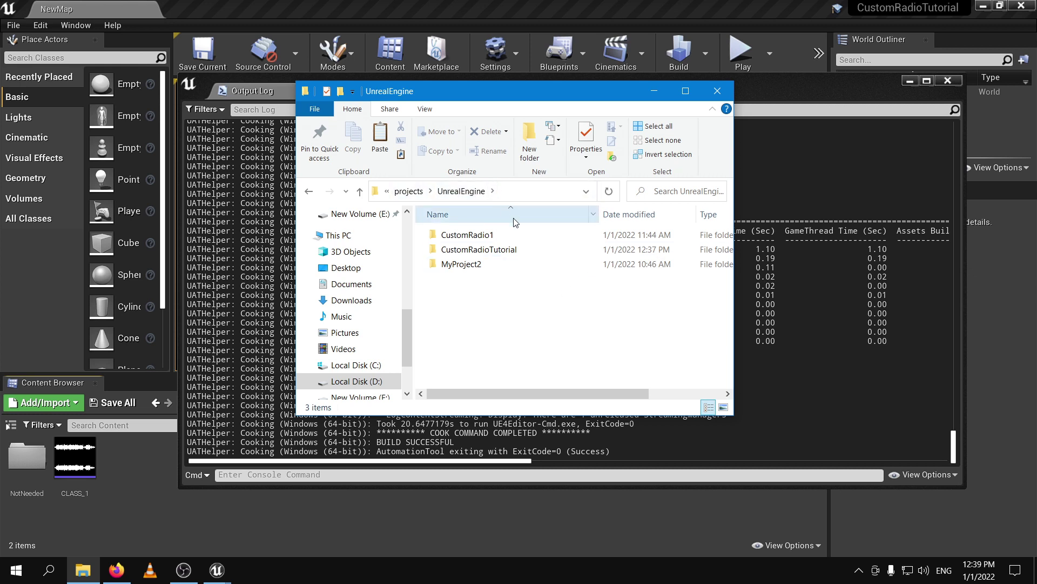
double_click(511, 252)
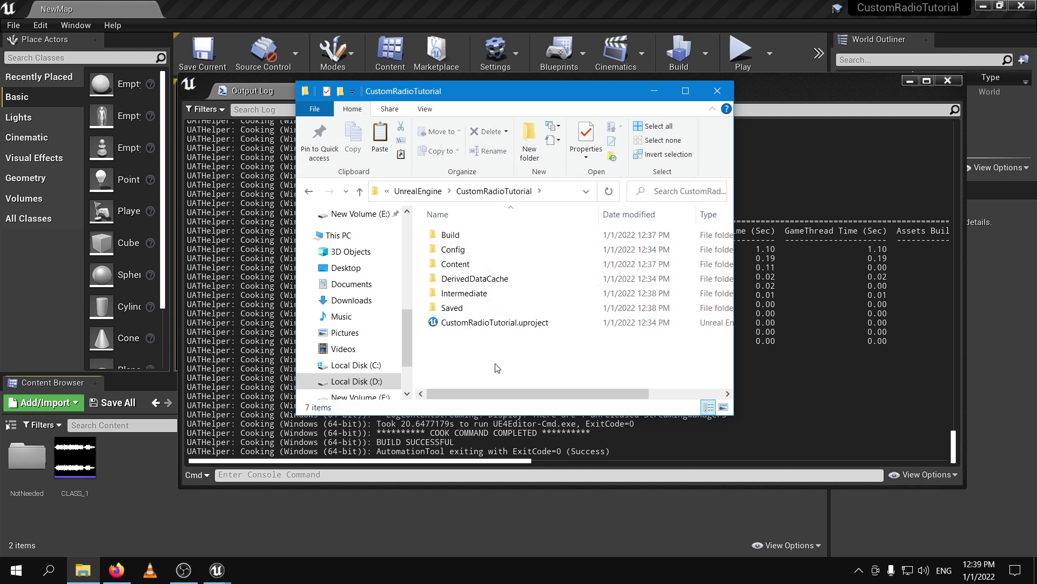
double_click(466, 314)
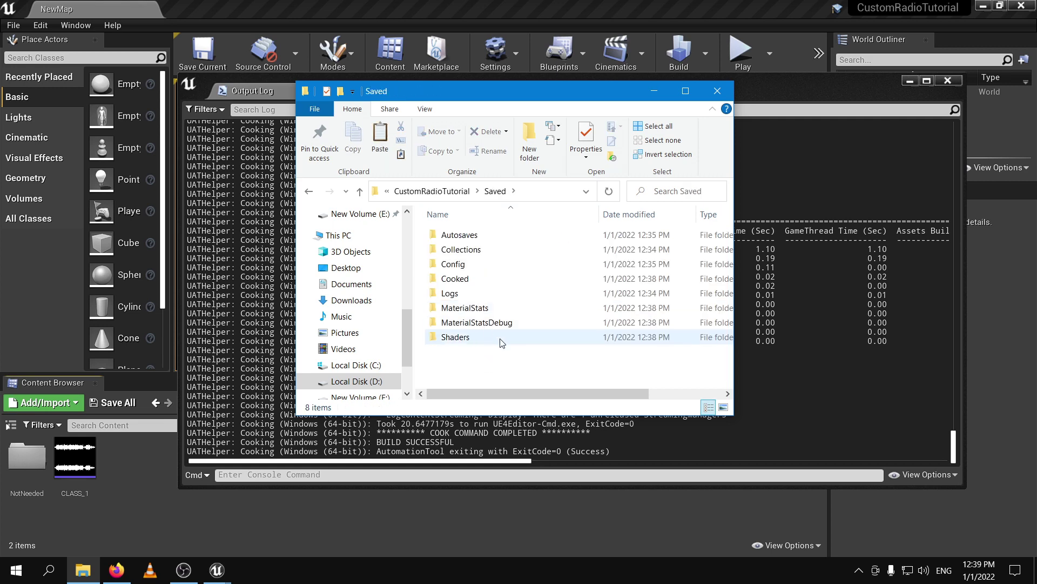
double_click(481, 281)
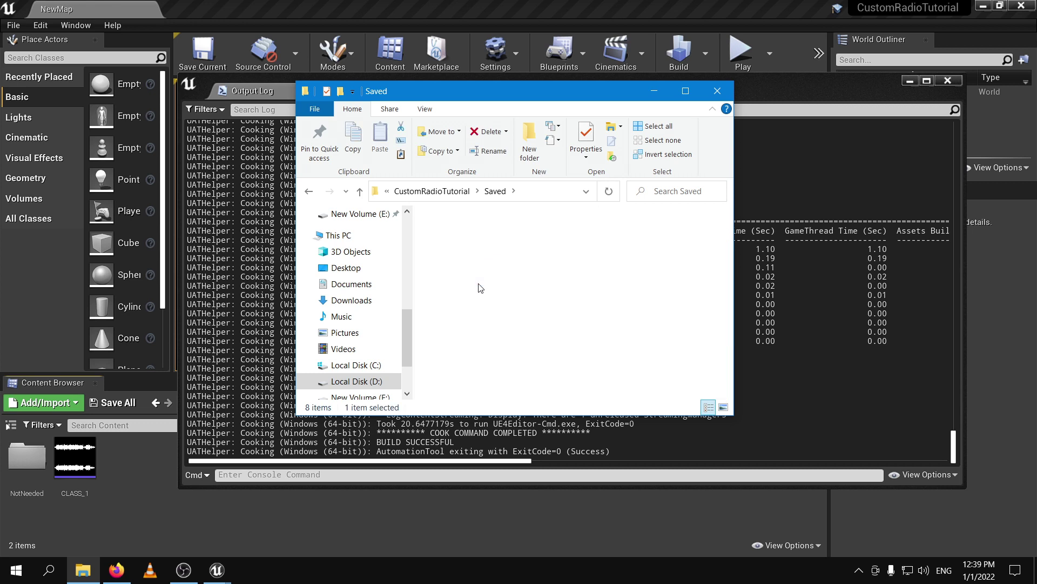
double_click(546, 235)
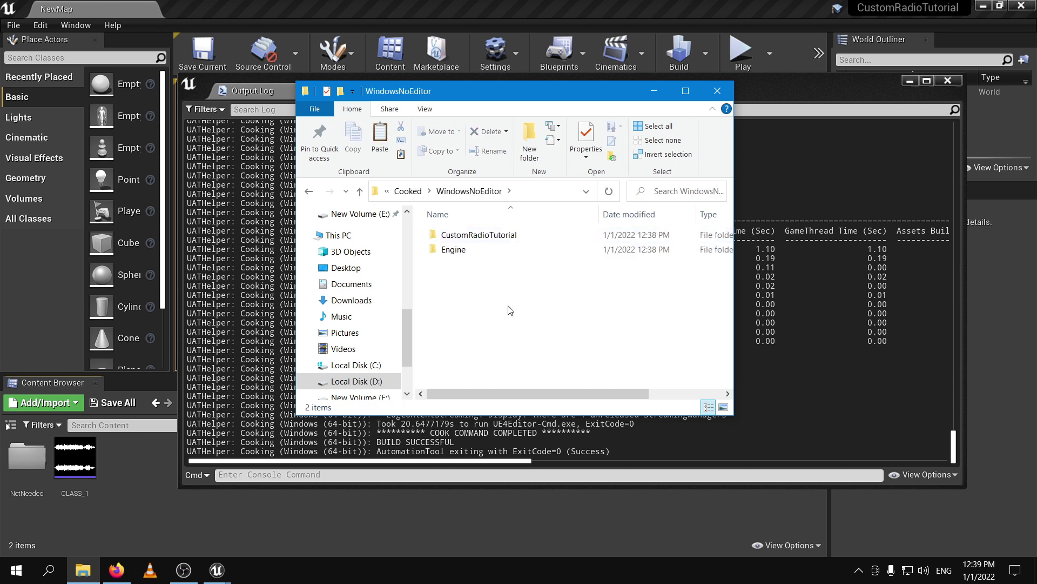
double_click(543, 234)
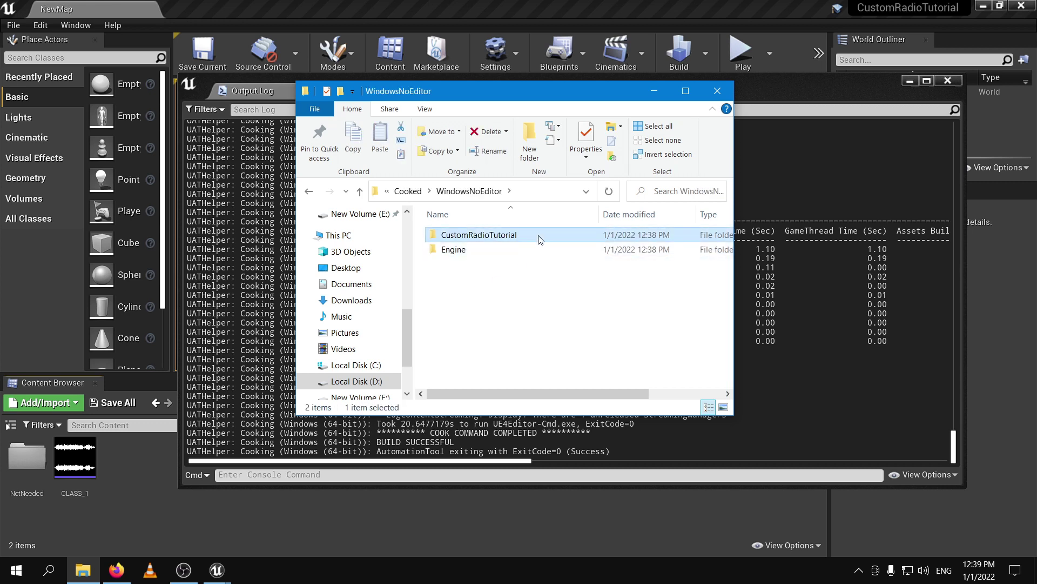
double_click(514, 236)
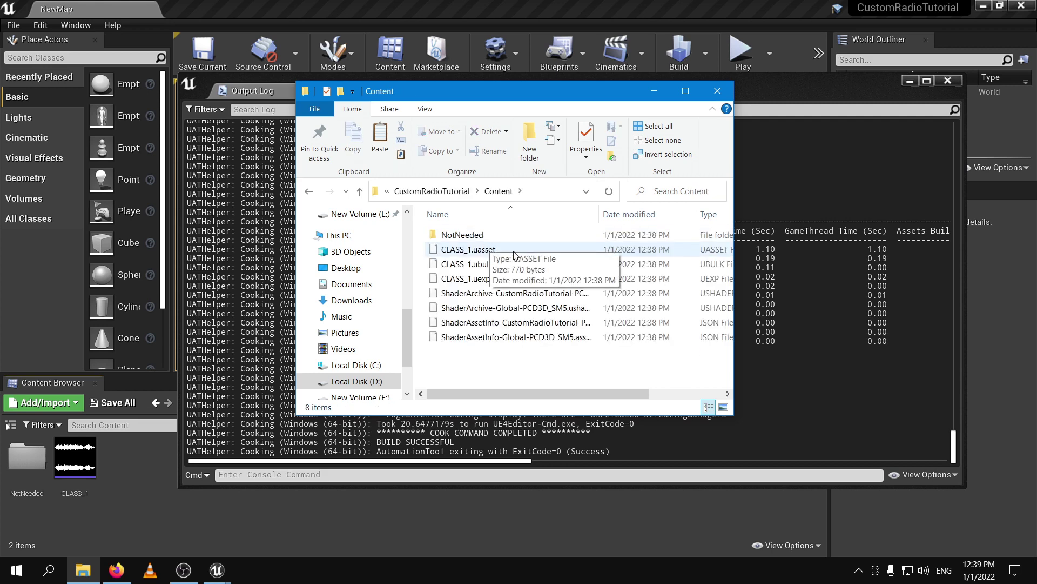
drag(510, 250, 510, 278)
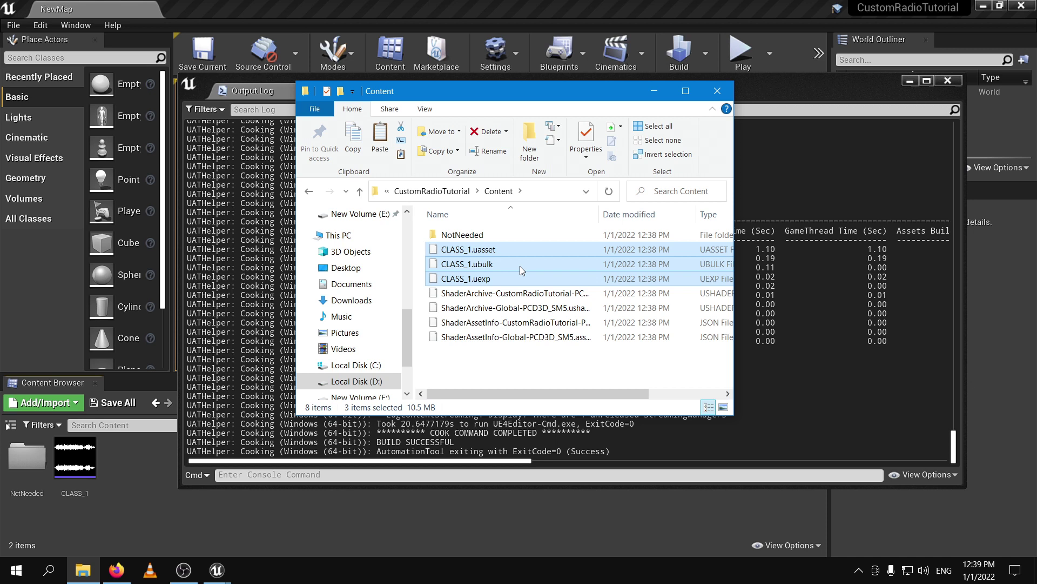
Step: Copy the three selected CLASS_1 asset files
mouse_move(520, 263)
mouse_down()
mouse_move(521, 281)
mouse_move(523, 245)
mouse_move(535, 293)
mouse_move(531, 252)
mouse_up()
right_click(527, 263)
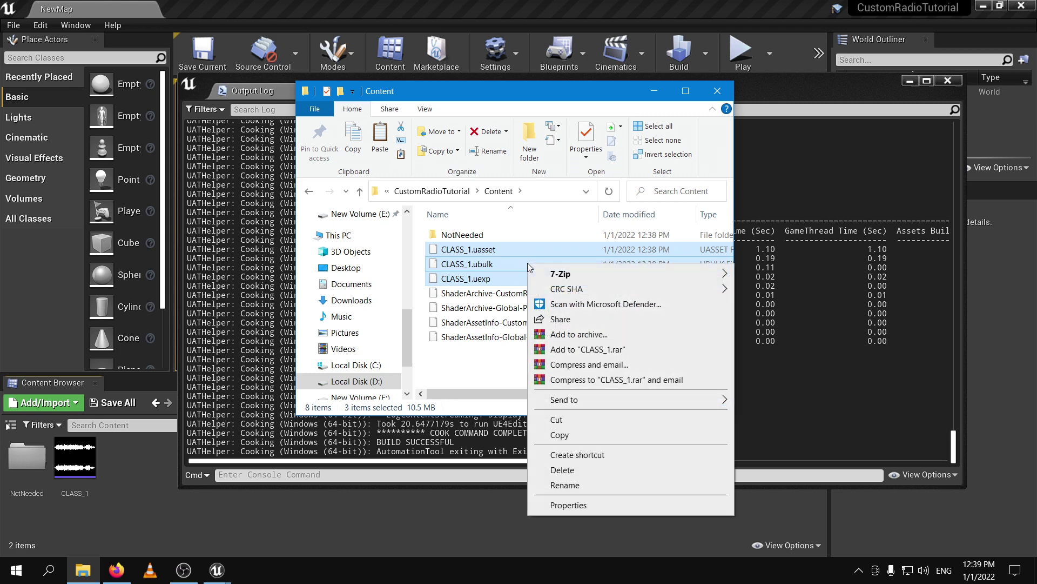
click(566, 436)
Step: Go to D:\Program Files\GTA DE Modding Utilities\UnrealPak
click(379, 382)
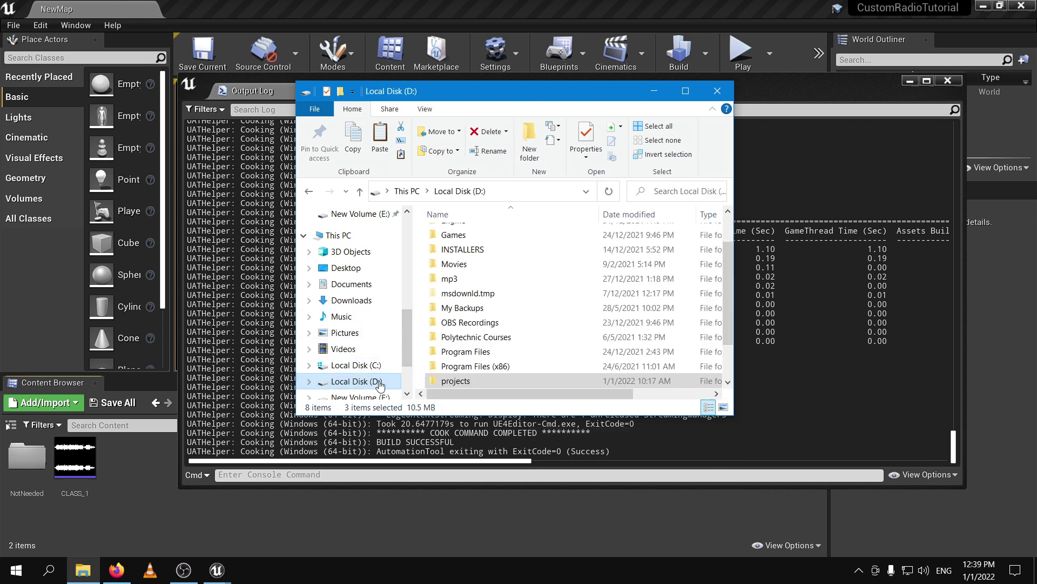
scroll(470, 318, down, 1)
double_click(475, 308)
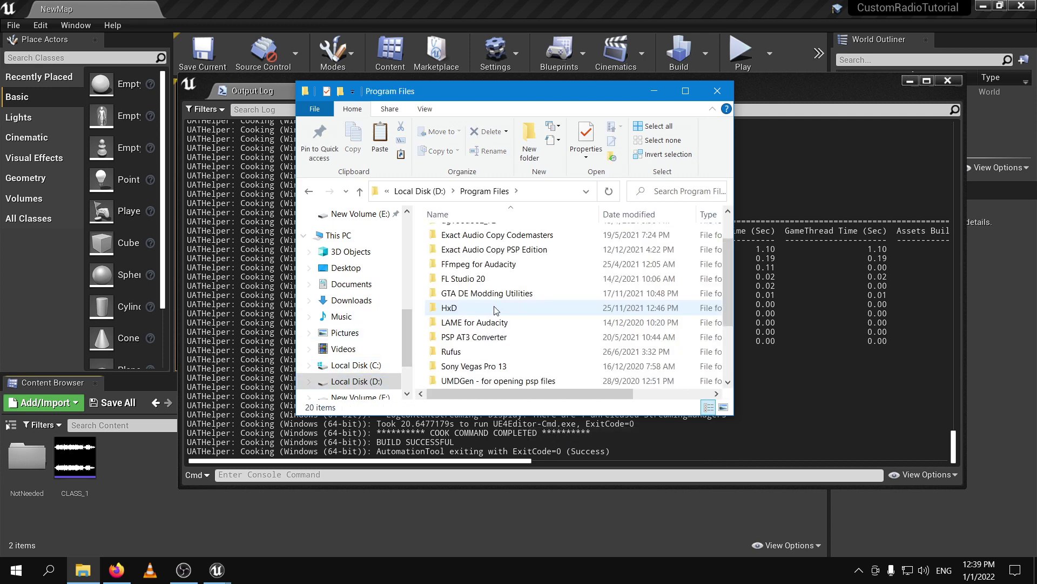
double_click(519, 293)
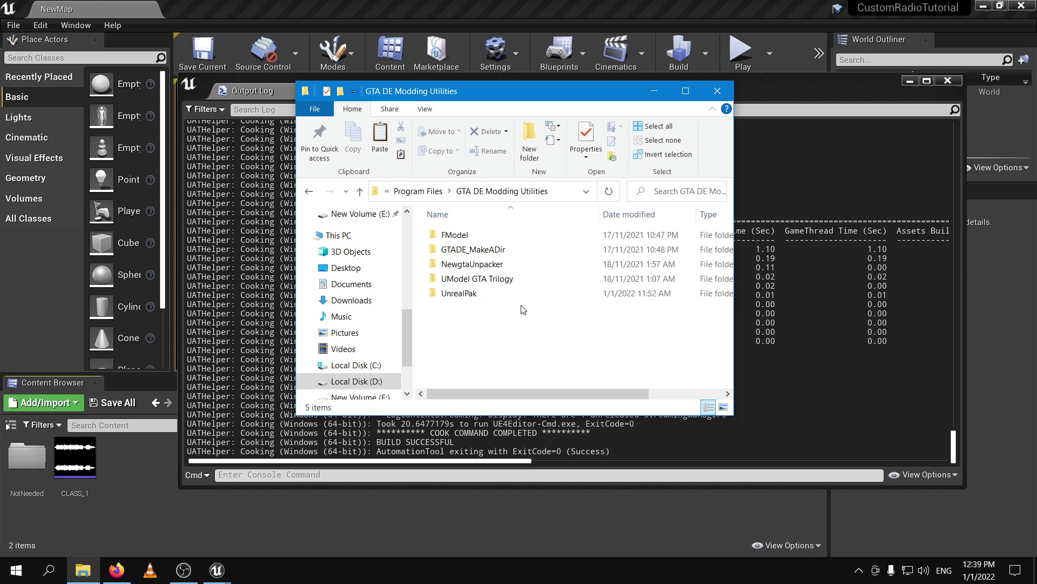
double_click(479, 293)
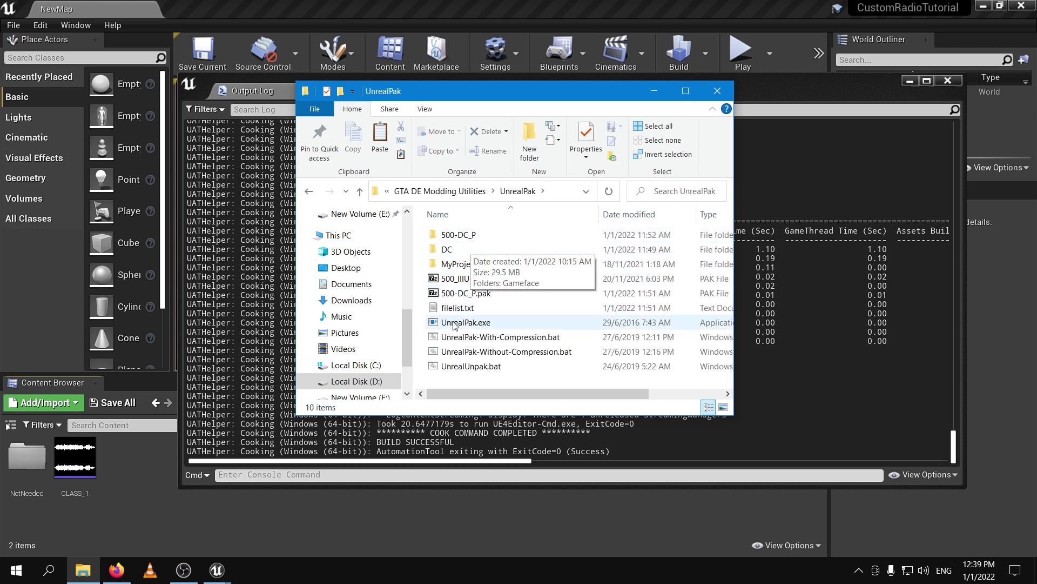
right_click(457, 378)
Step: Create a new folder named CustomRadioTutorial in UnrealPak, check it, and return to UnrealPak
mouse_move(542, 349)
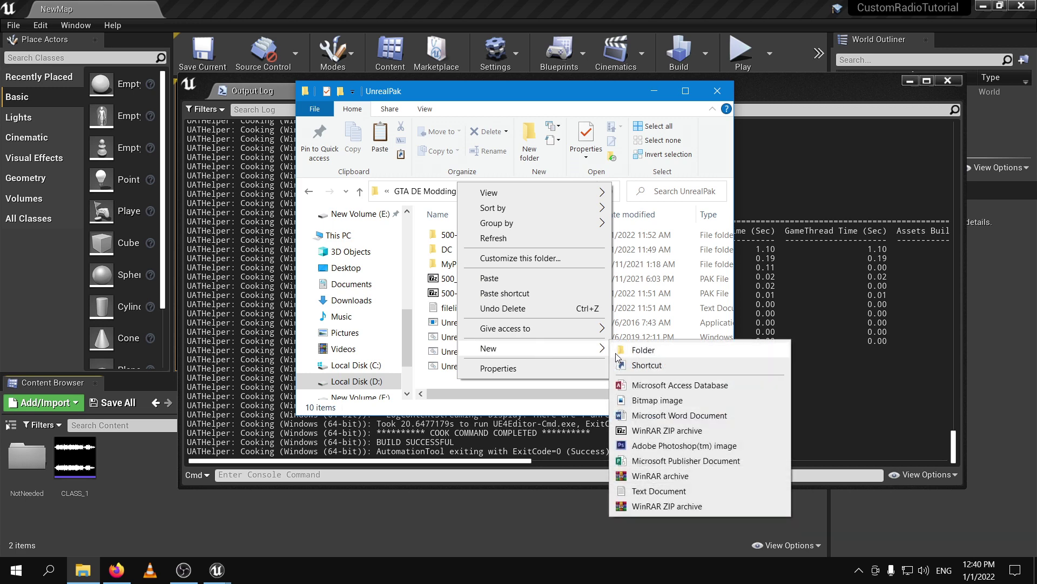
click(619, 354)
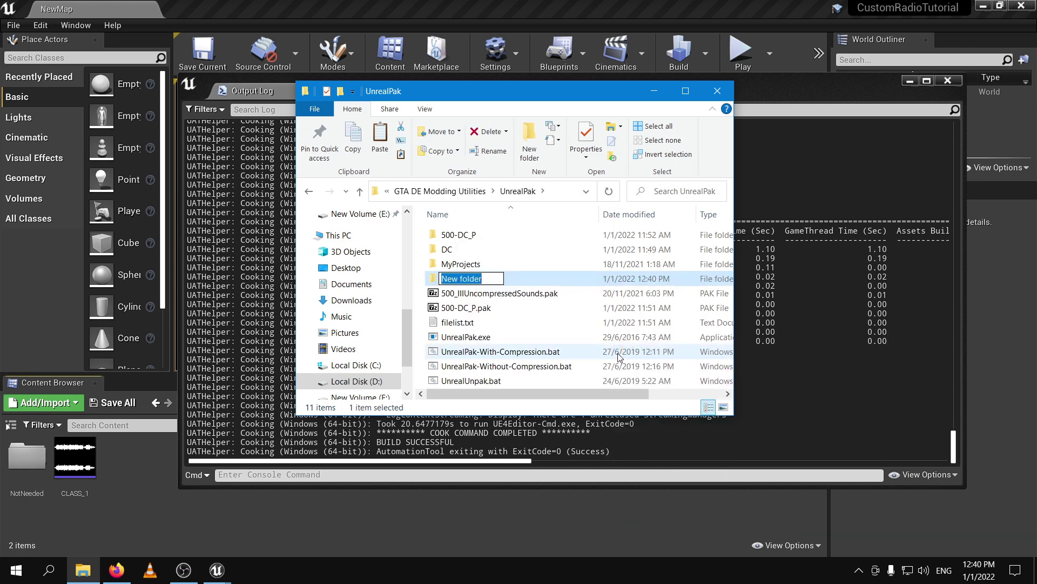
text(Custom)
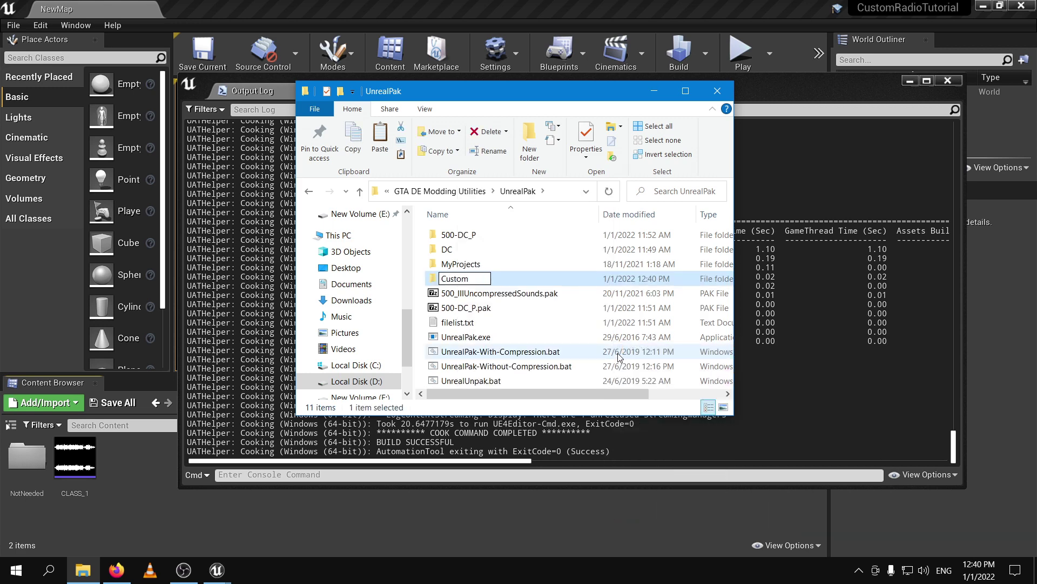
text(RadioTutoria)
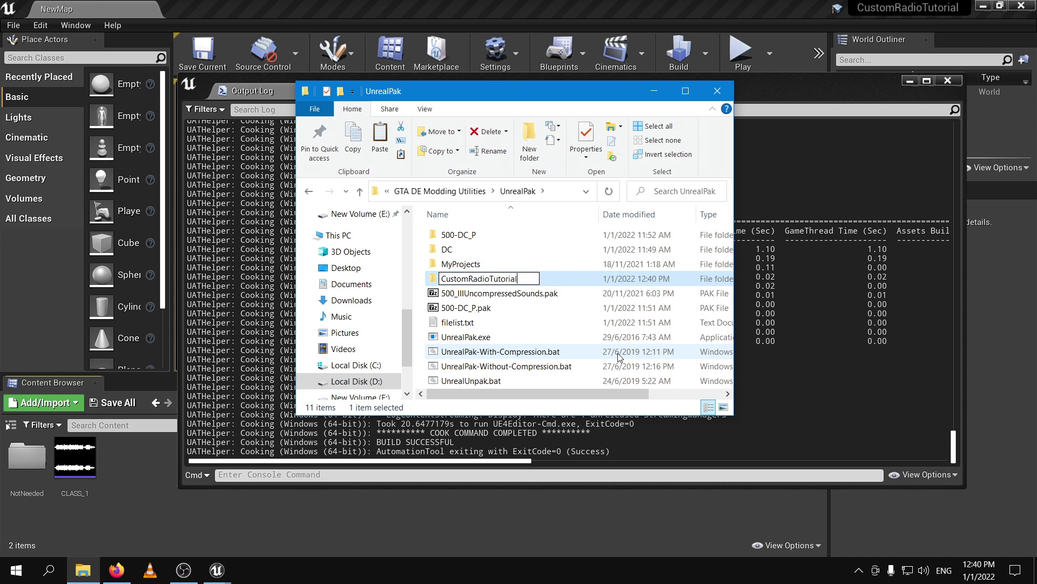
text(l)
key(Return)
double_click(528, 252)
right_click(525, 289)
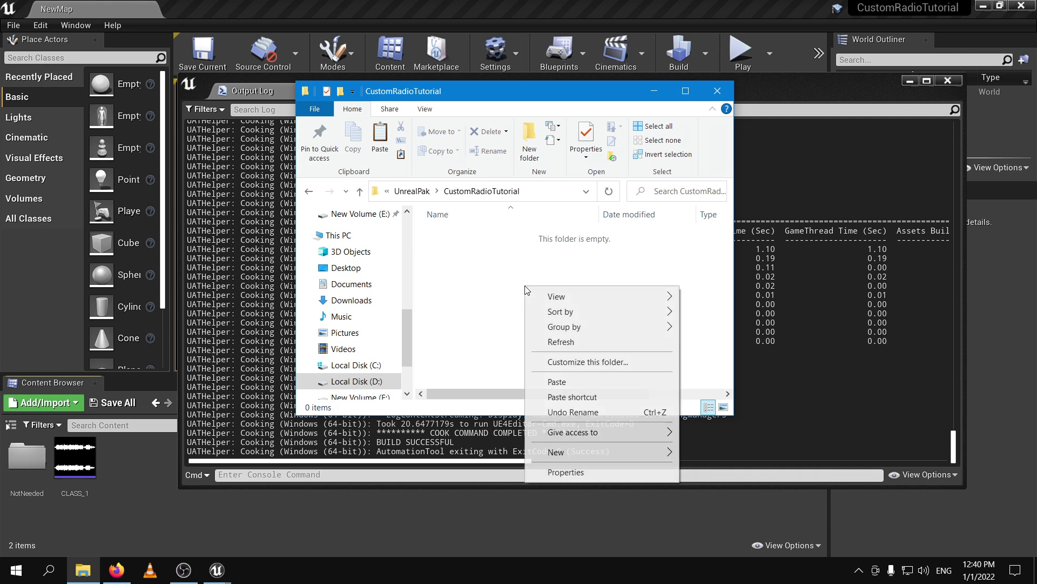
click(499, 313)
click(413, 191)
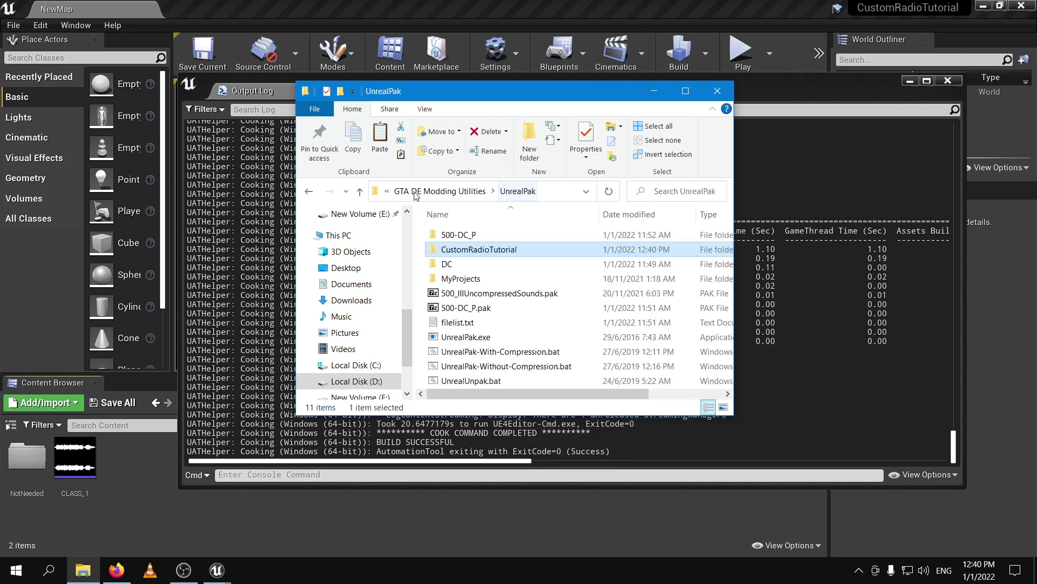
Step: Open the DC folder and browse Gameface > Content > GTA3 > Audio > Streams > RadioStreams
click(458, 267)
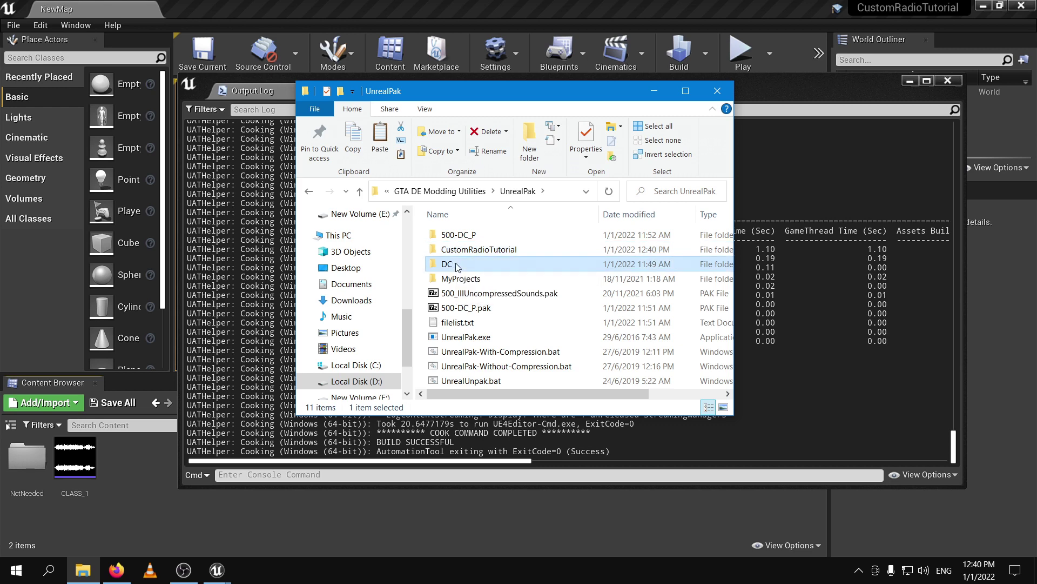
double_click(456, 262)
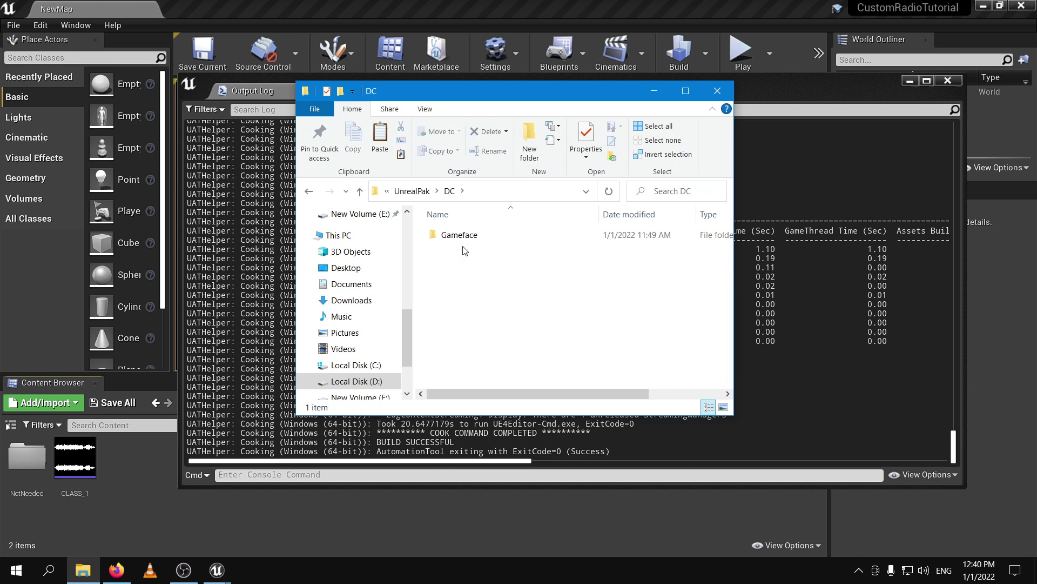
double_click(490, 238)
double_click(494, 237)
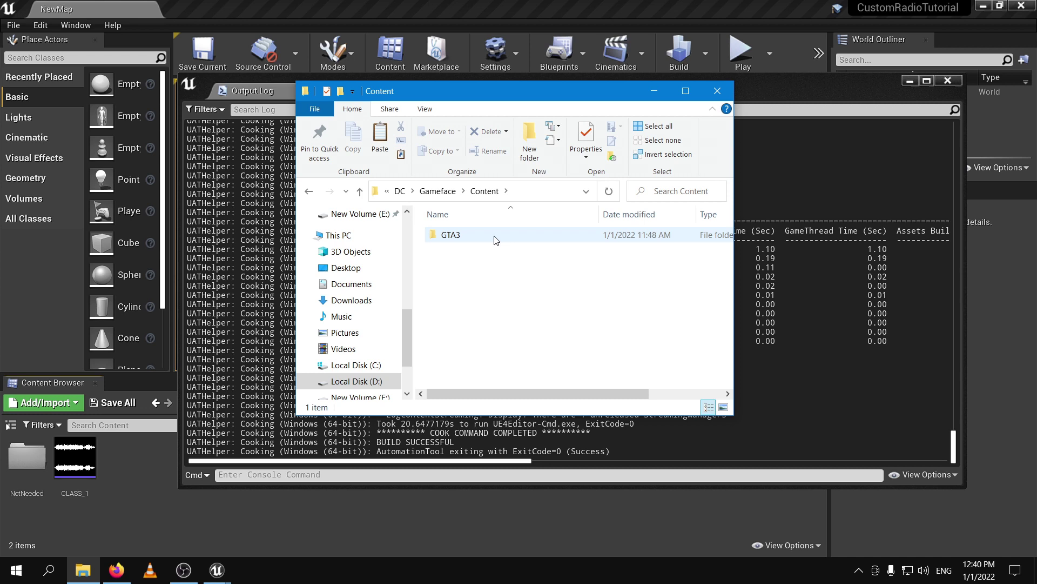
double_click(496, 238)
double_click(496, 237)
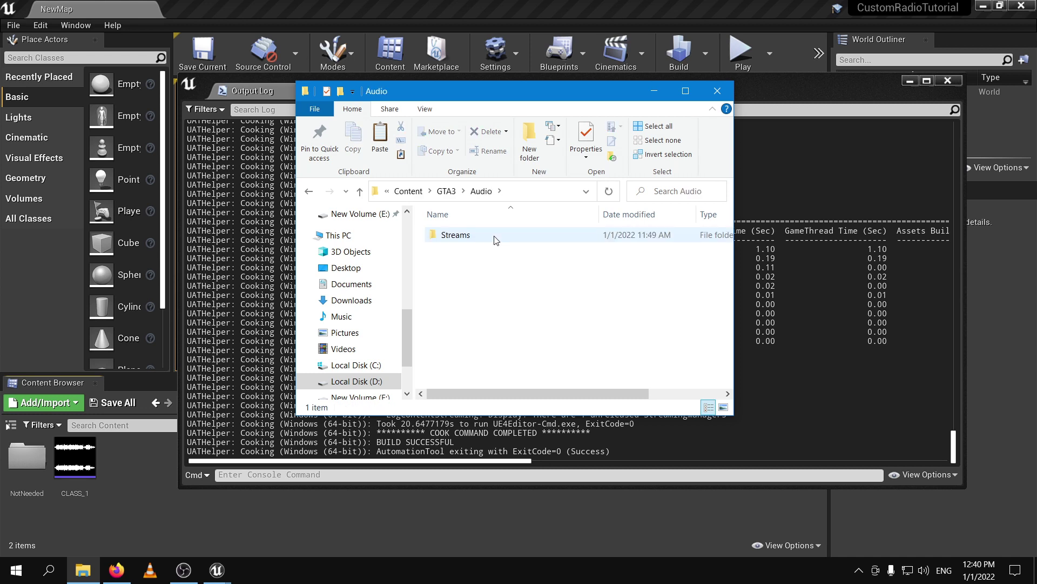
double_click(496, 238)
double_click(497, 238)
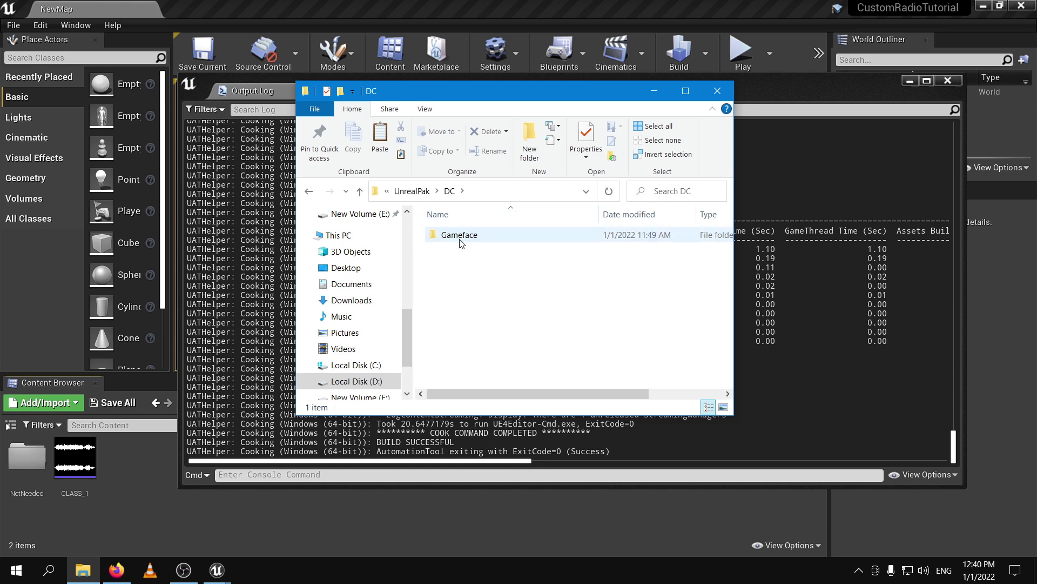
Step: Copy the Gameface folder into CustomRadioTutorial after deleting the stray DoubleCleff folder there
right_click(461, 239)
click(492, 460)
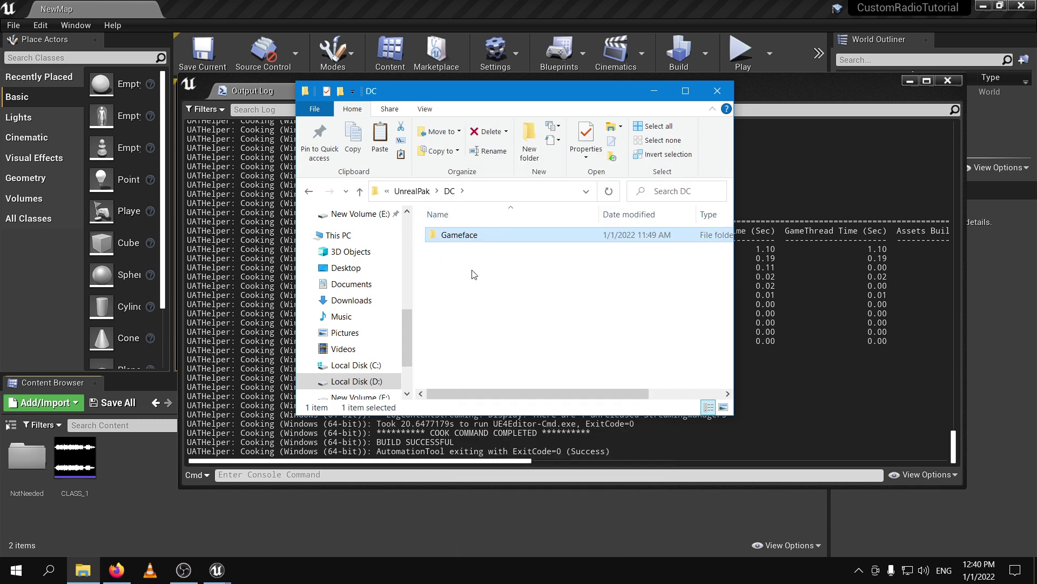
click(412, 191)
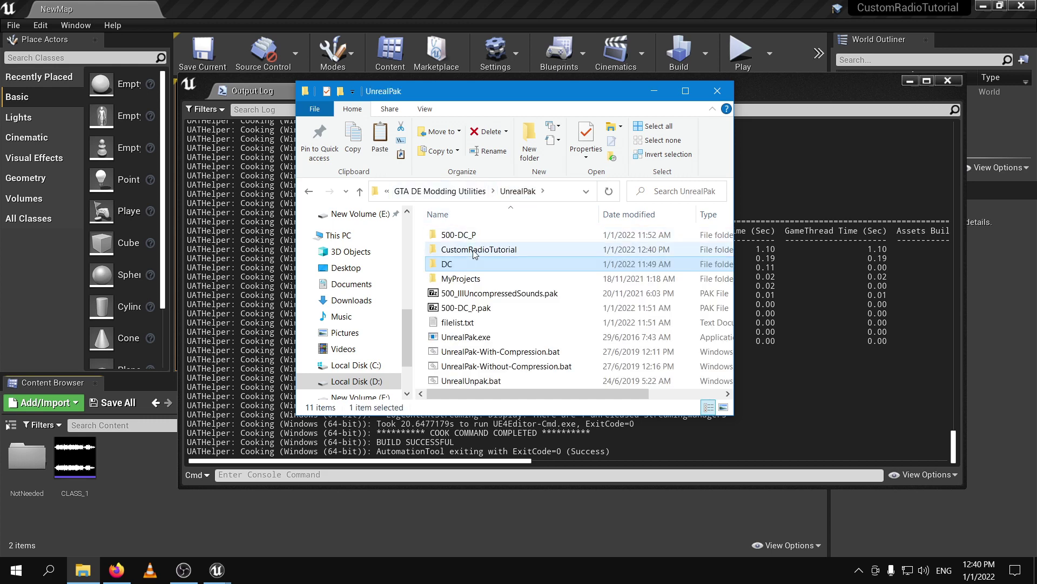
double_click(473, 250)
click(469, 235)
key(Delete)
click(558, 332)
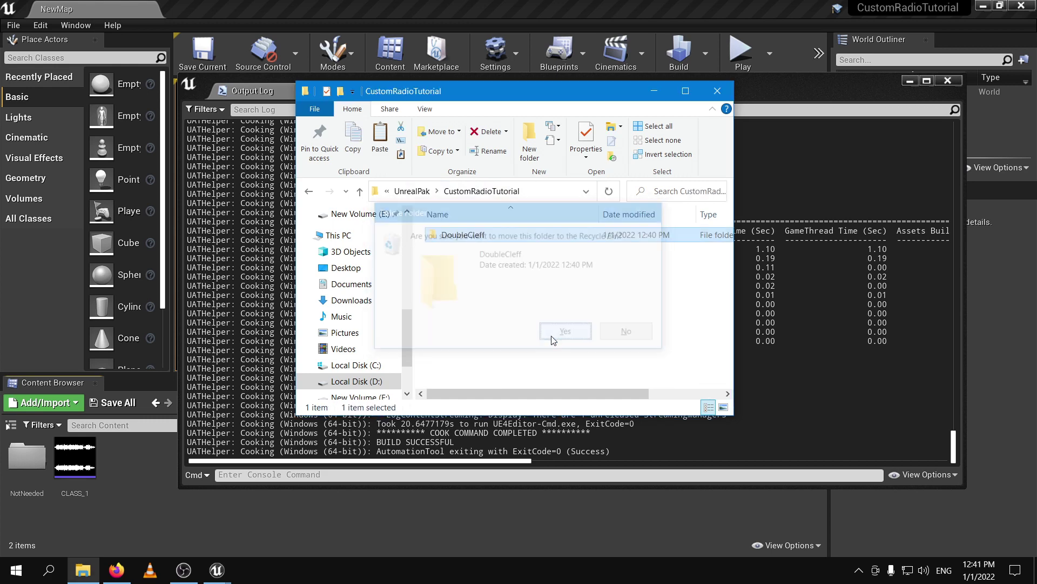
right_click(472, 266)
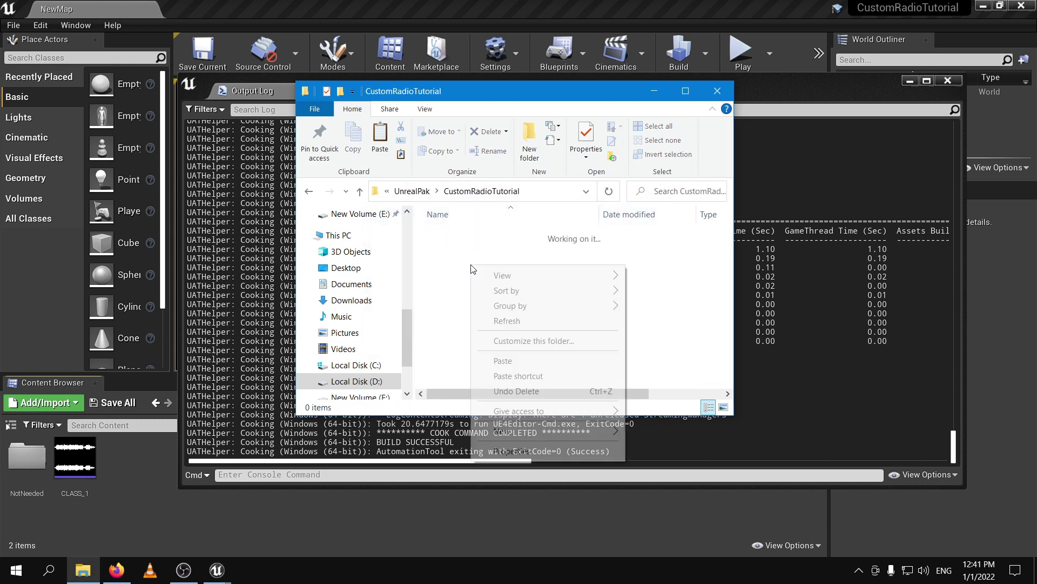
click(523, 363)
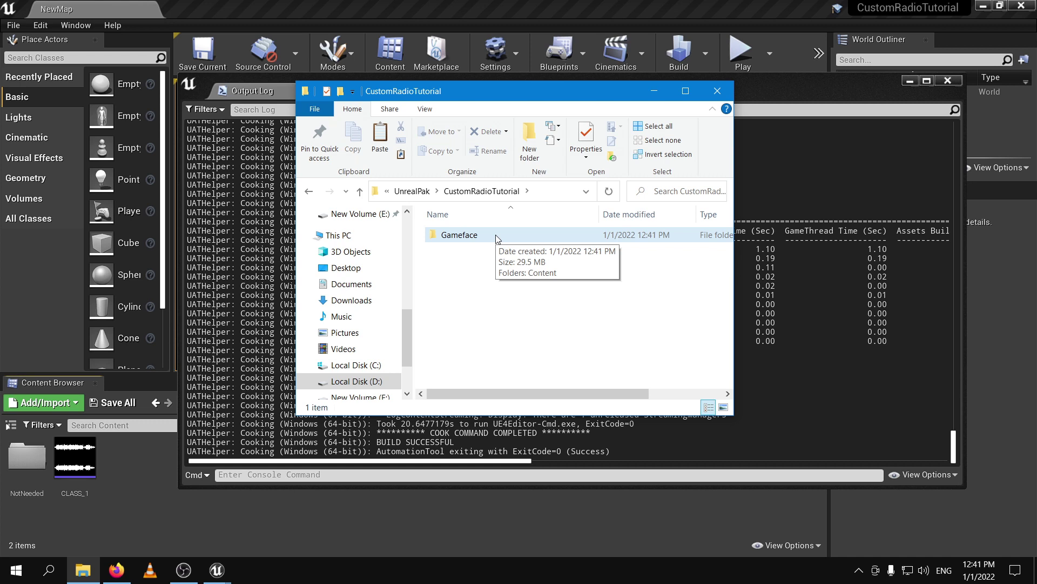
Step: Browse the pasted Gameface > Content > GTA3 > Audio > Streams > RadioStreams folders
double_click(498, 236)
double_click(498, 236)
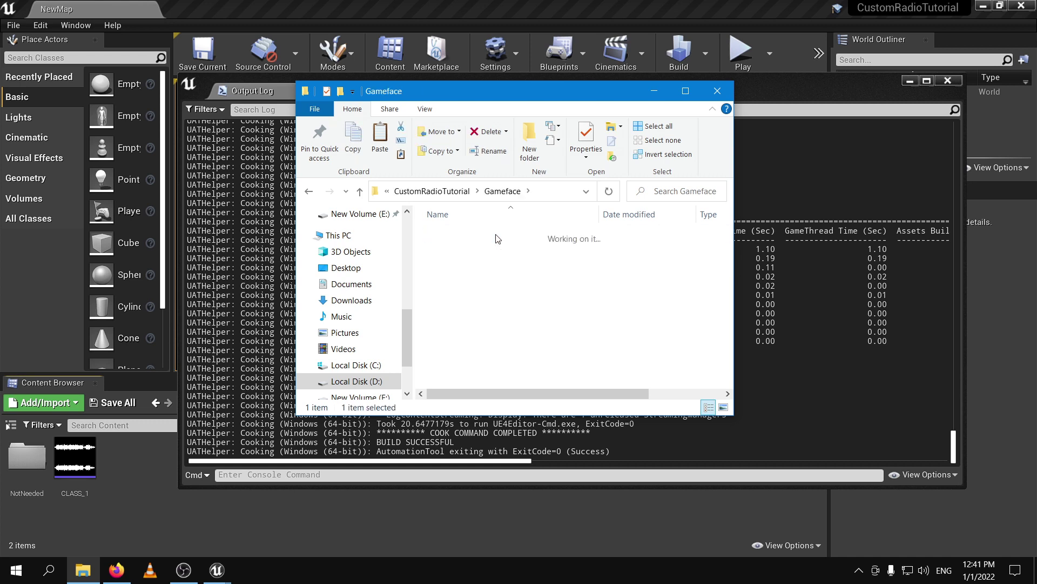
double_click(498, 236)
click(497, 236)
double_click(497, 236)
double_click(498, 236)
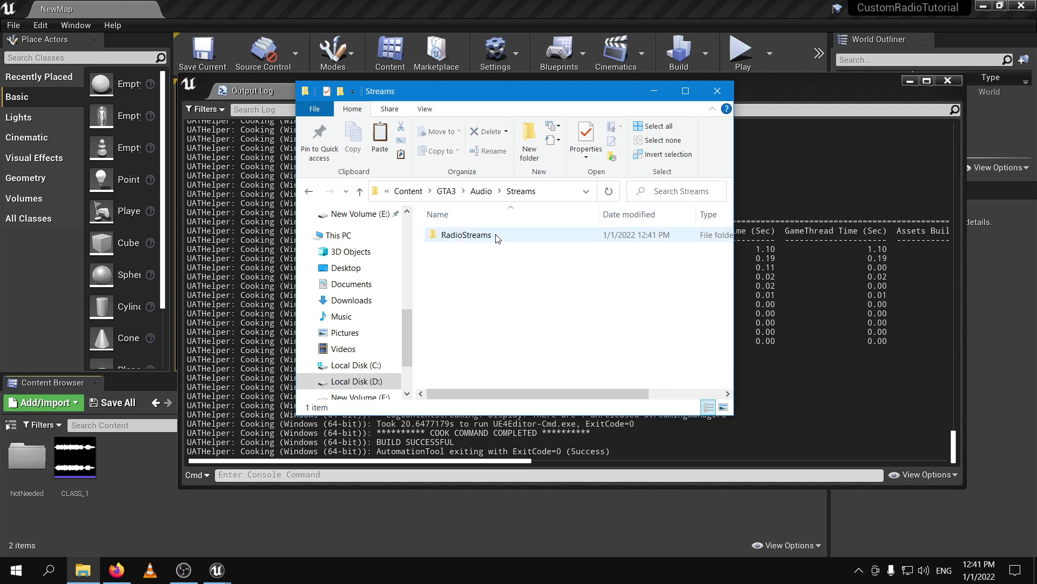
double_click(498, 236)
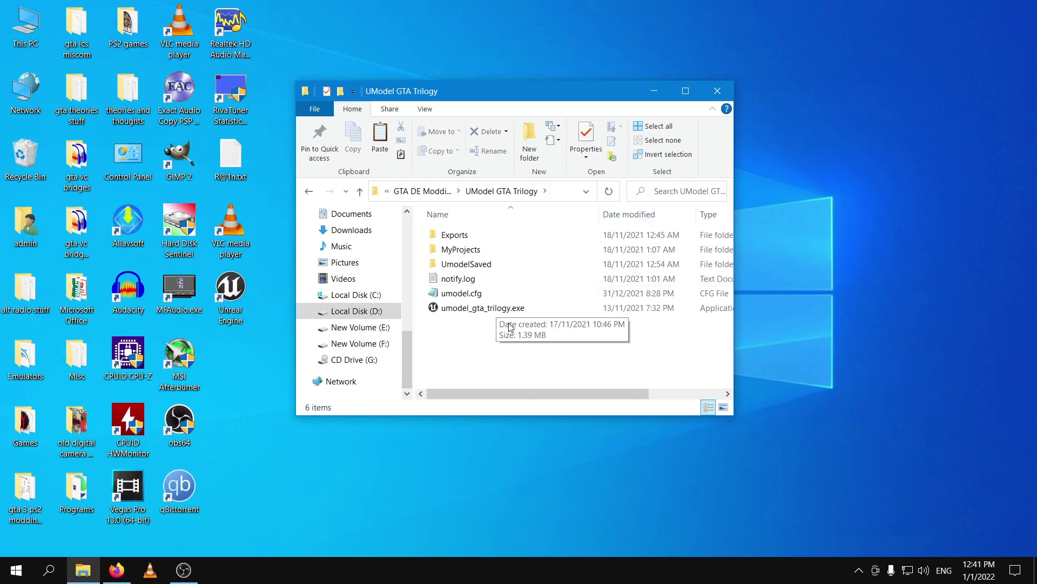
Step: Launch umodel_gta_trilogy.exe and browse to E:\Games\GTA III Definitive Edition\Gameface\Content\Paks
double_click(510, 307)
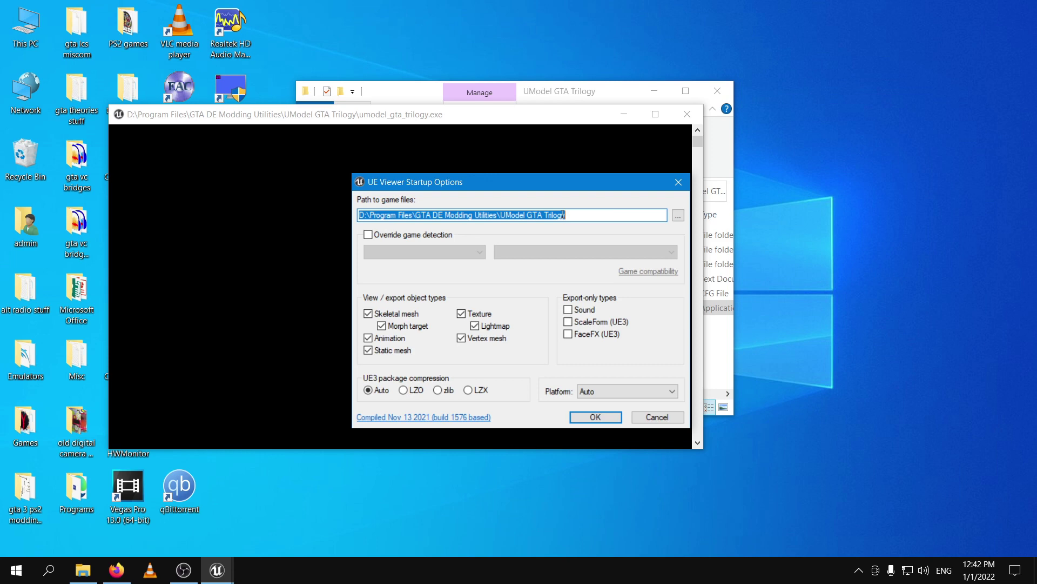
click(679, 216)
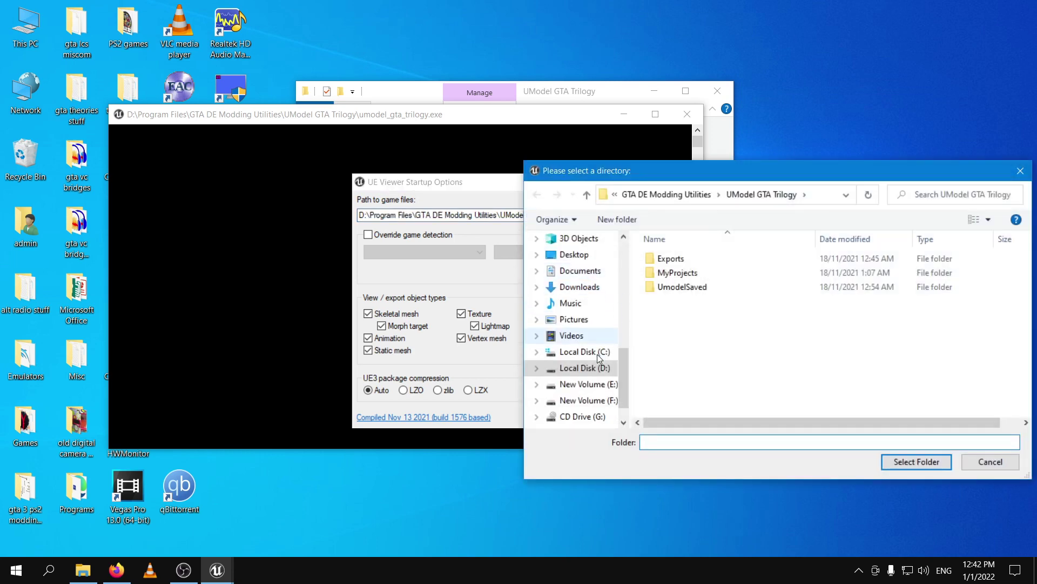
click(589, 384)
double_click(675, 259)
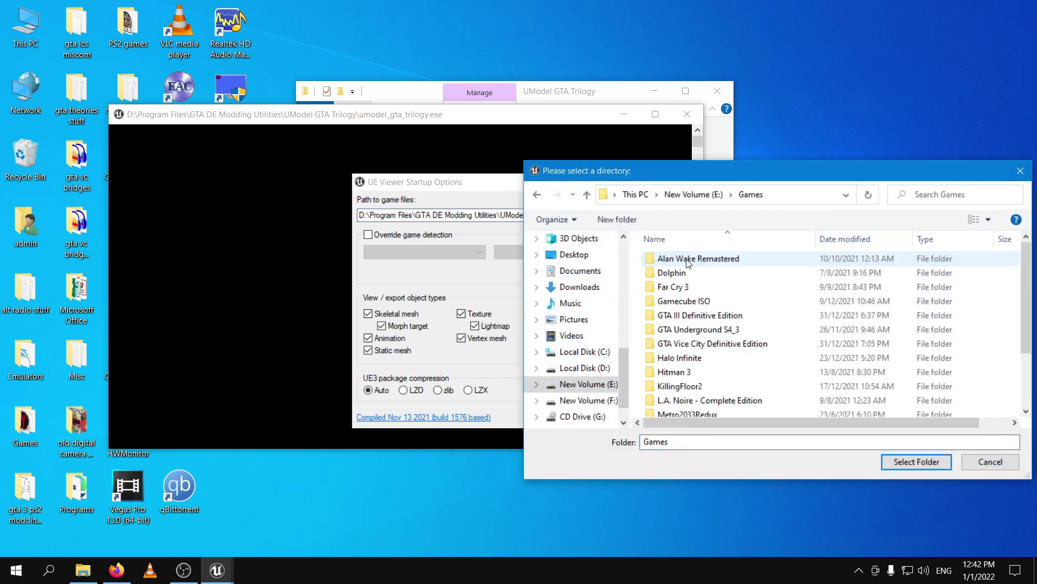
double_click(709, 315)
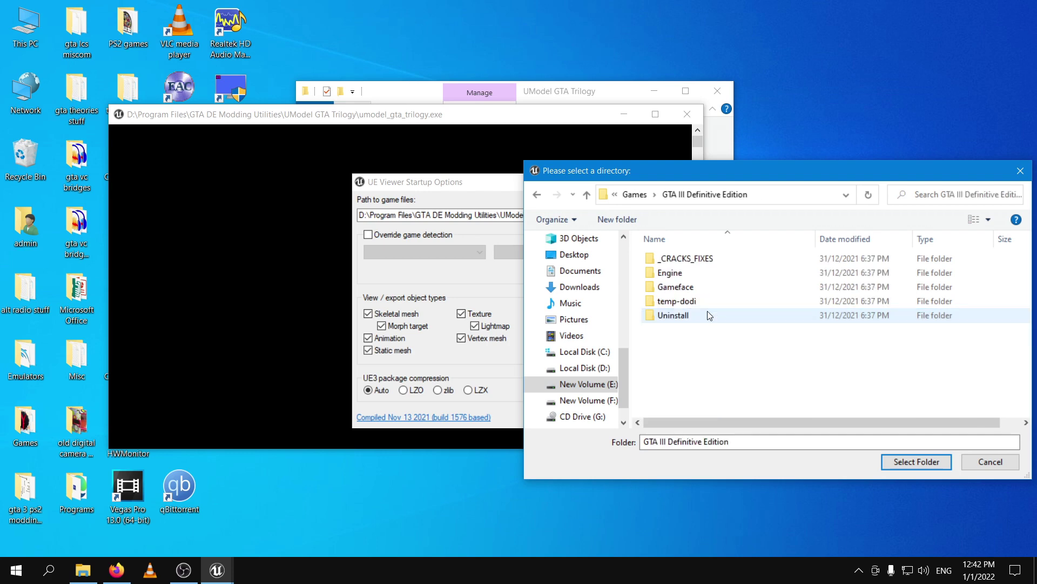
double_click(688, 286)
double_click(686, 280)
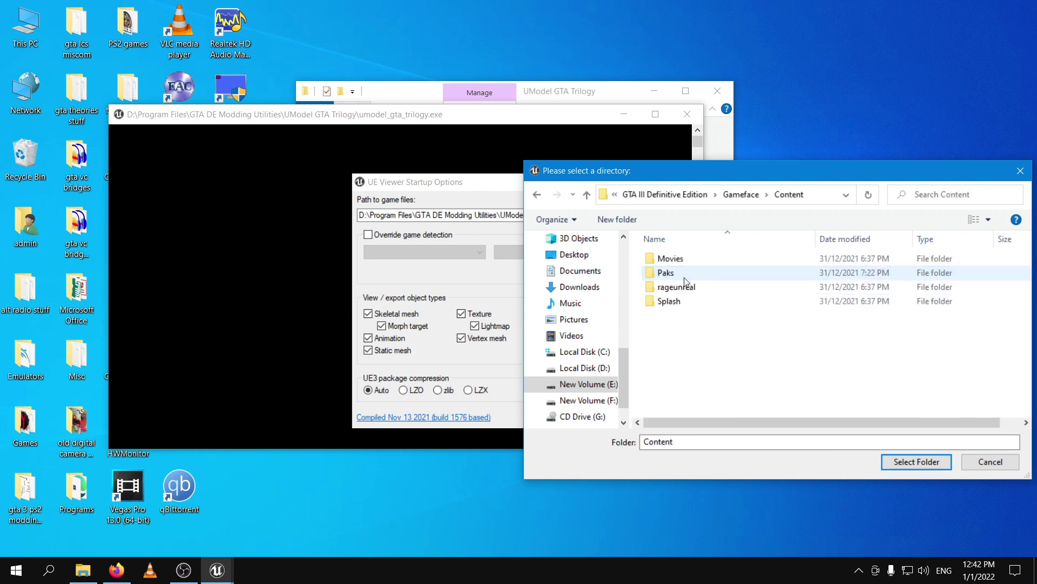
double_click(684, 276)
Step: Set Paks as the game path, enable Sound export, and load the packages
click(925, 465)
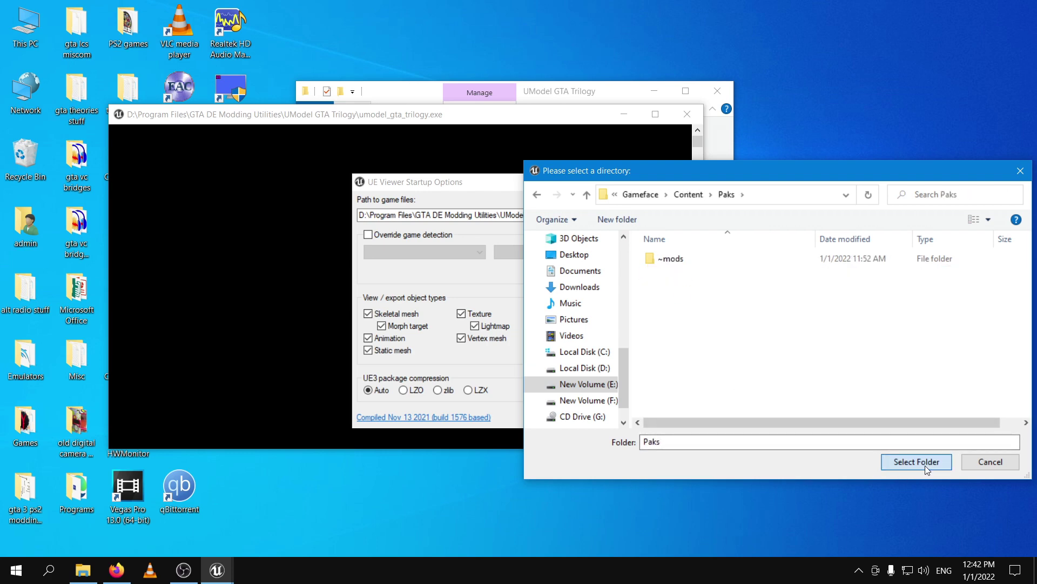
click(567, 309)
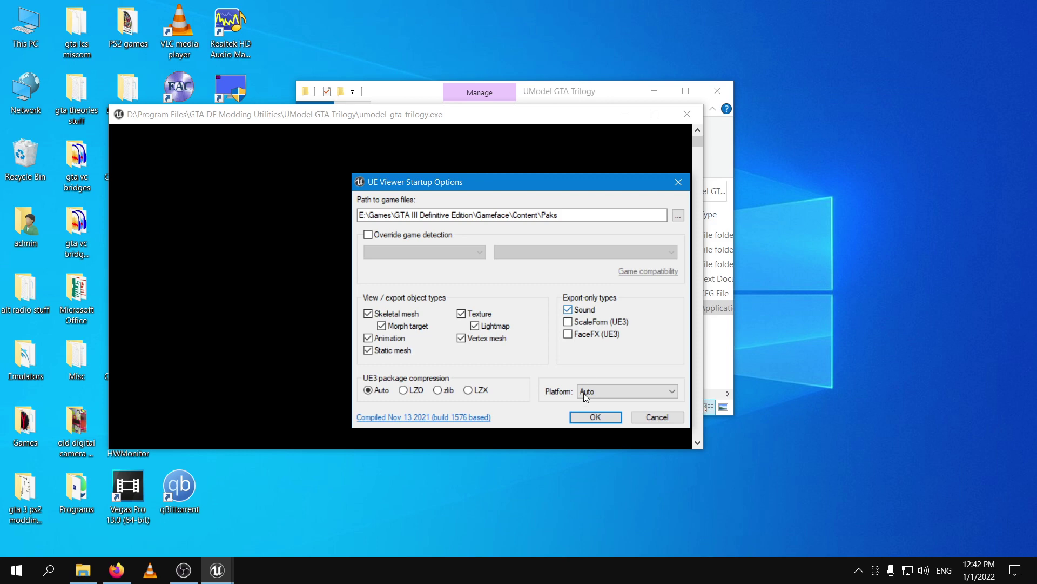
click(595, 417)
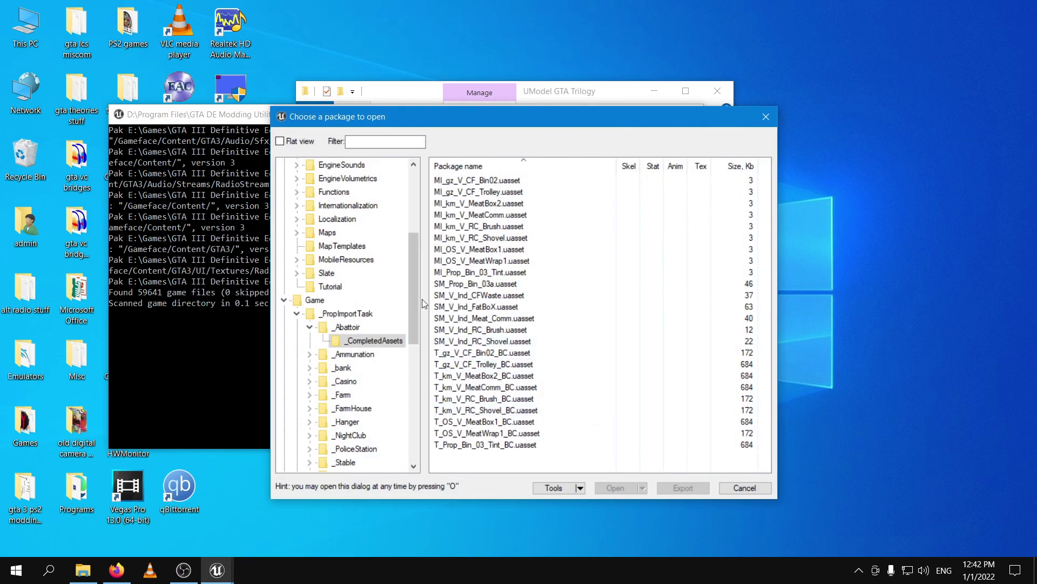
Step: Expand GTA3 > Audio > Streams > RadioStreams in UModel's package tree
drag(418, 290, 428, 349)
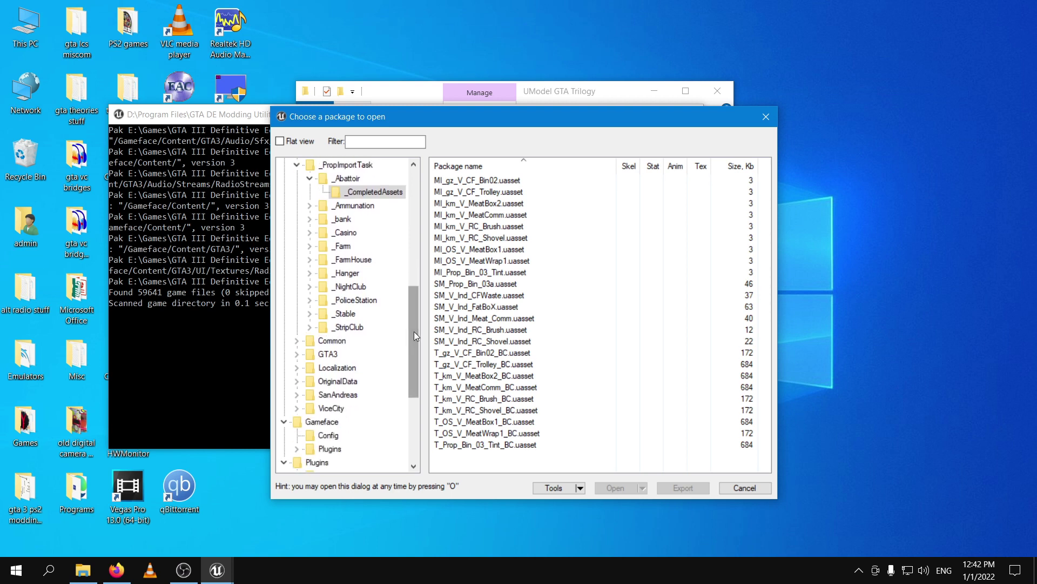
double_click(327, 353)
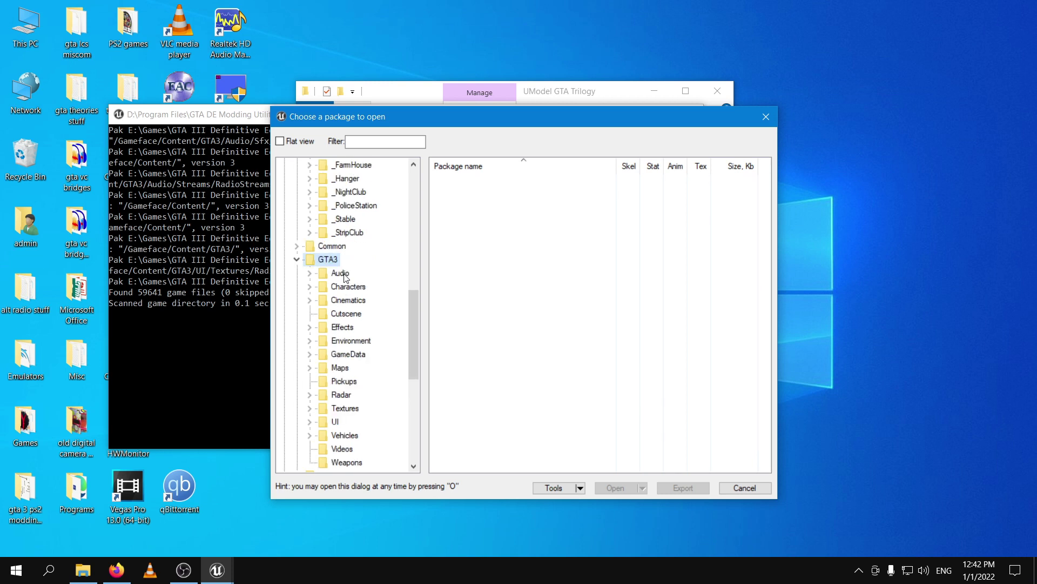
double_click(342, 273)
double_click(352, 314)
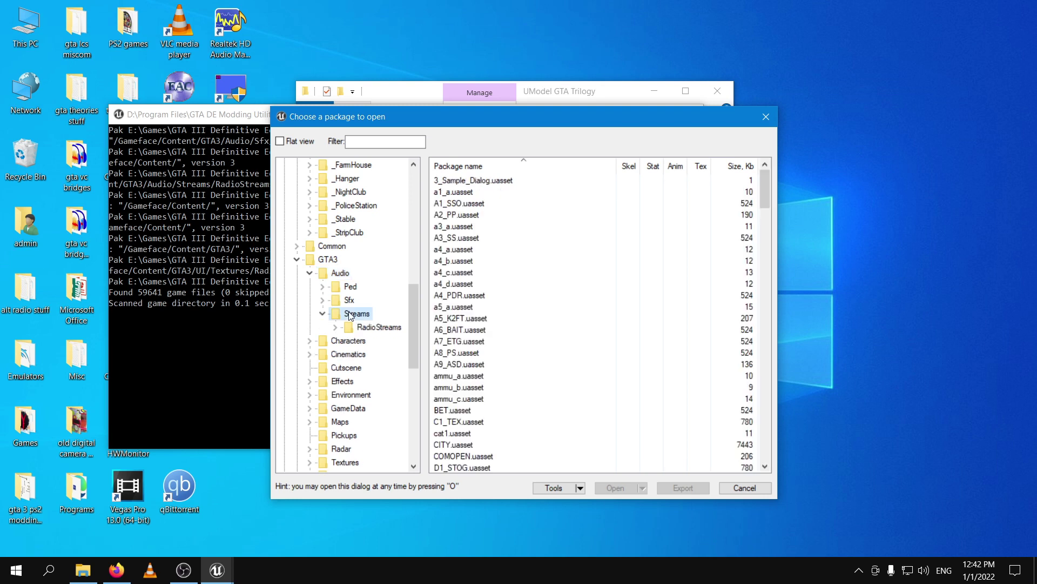
double_click(370, 328)
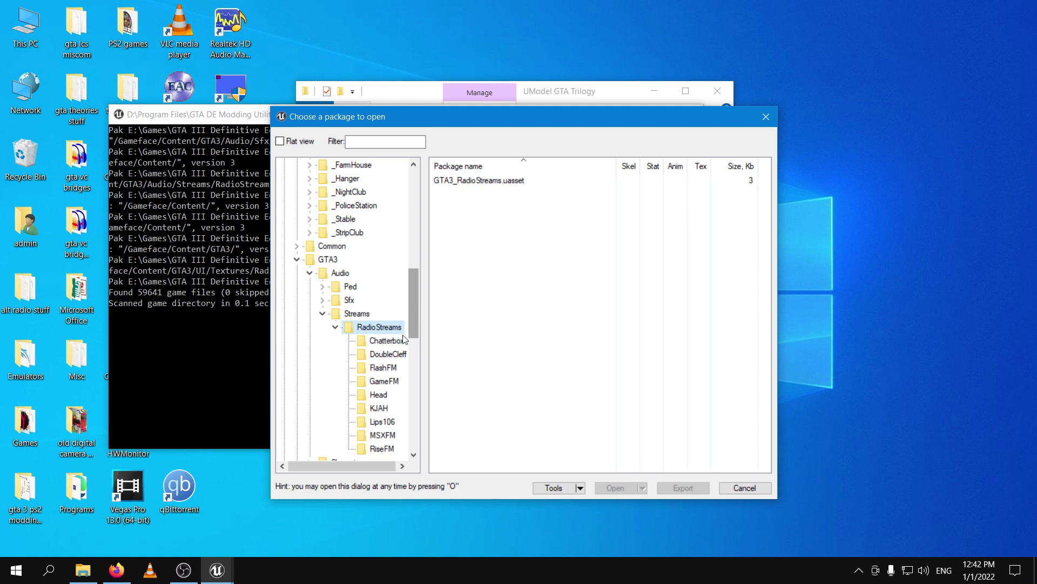
Step: Widen the package browser and list the Chatterbox and DoubleCleff station packages
drag(269, 298, 174, 296)
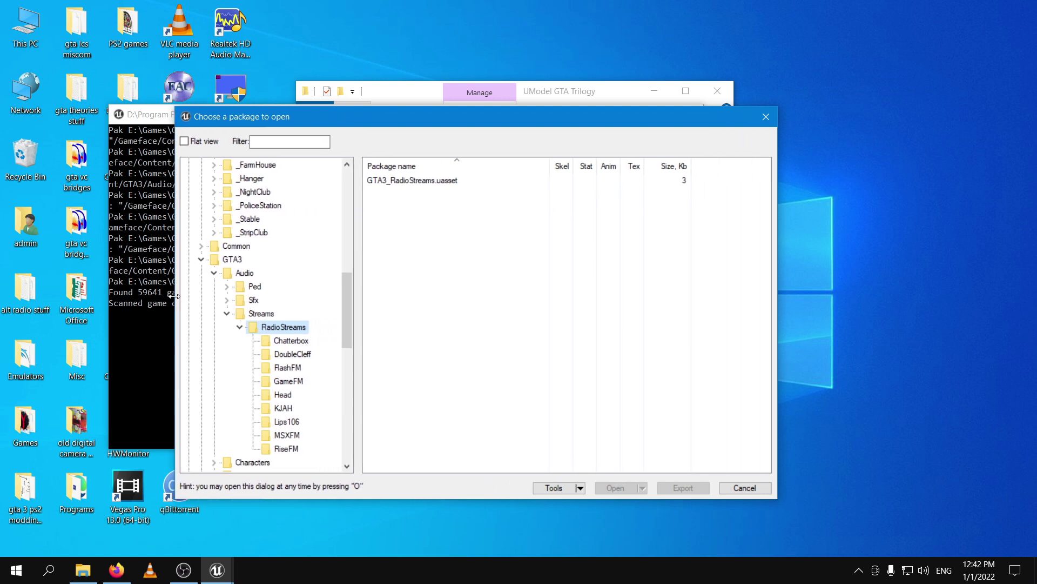
click(300, 341)
click(298, 354)
click(300, 341)
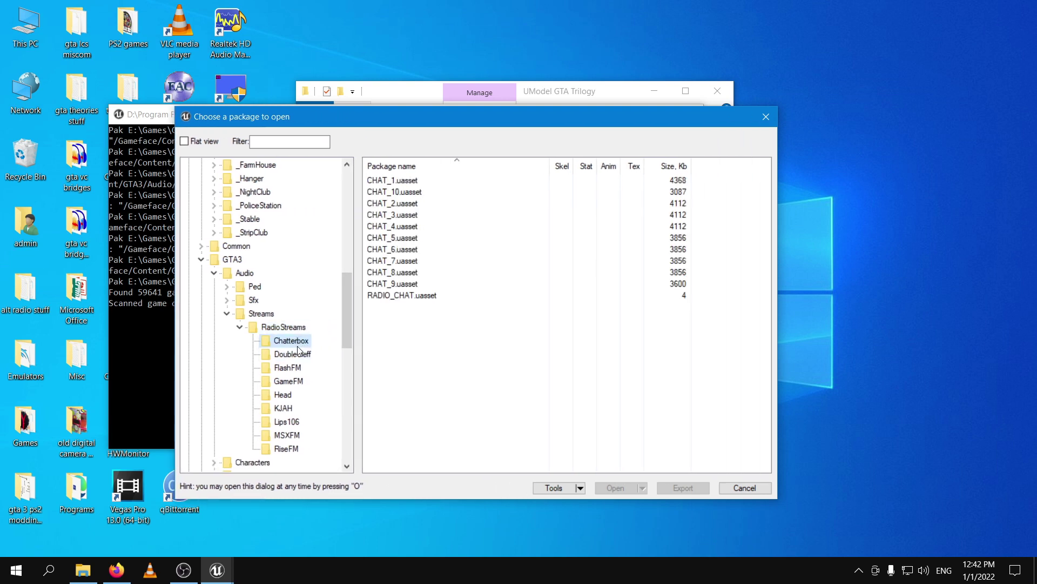
click(299, 357)
Step: In the UnrealPak Explorer window, open DC > Gameface > Content
click(99, 570)
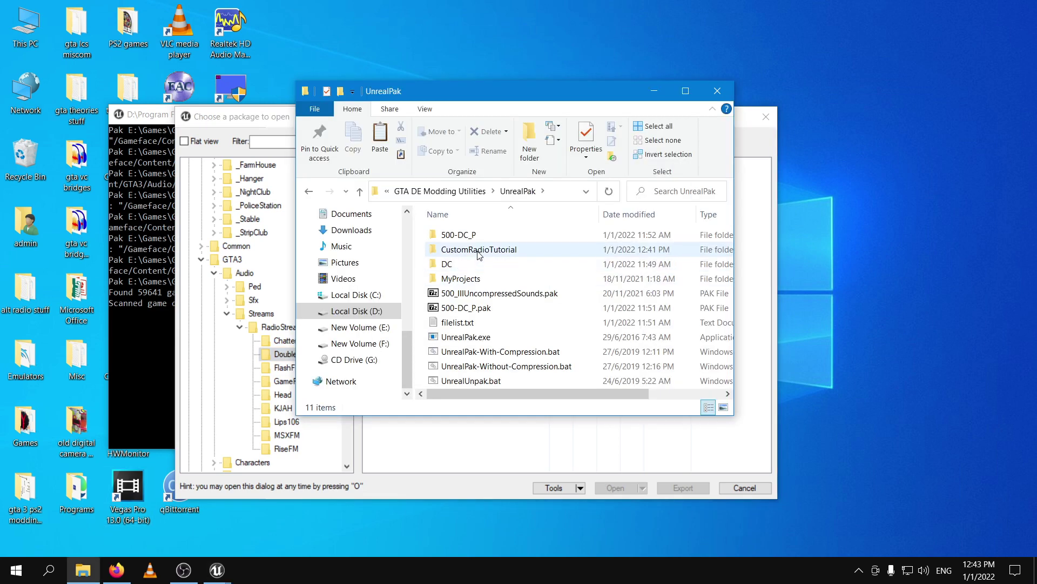
drag(488, 82, 684, 41)
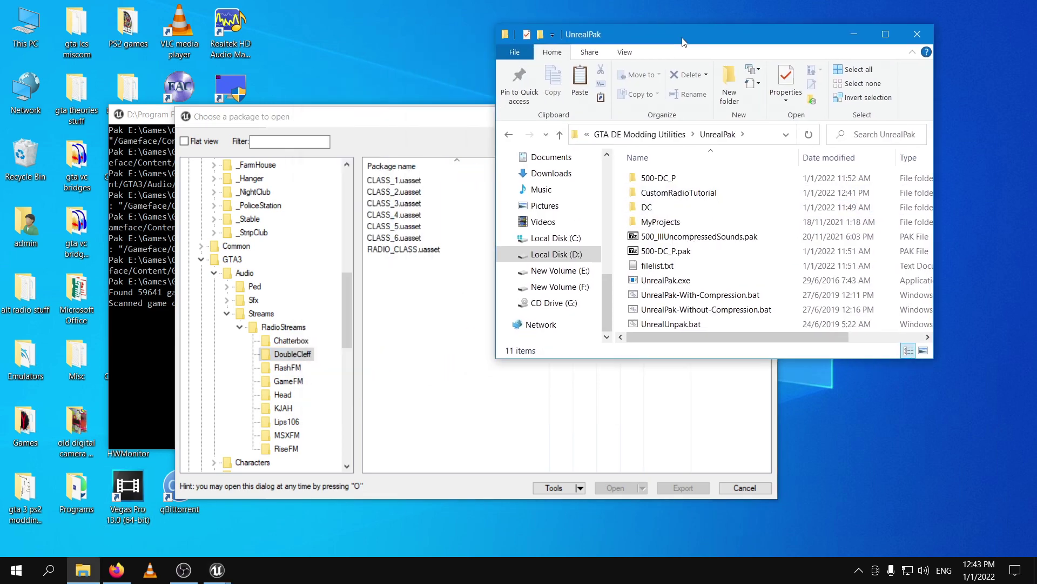
double_click(654, 207)
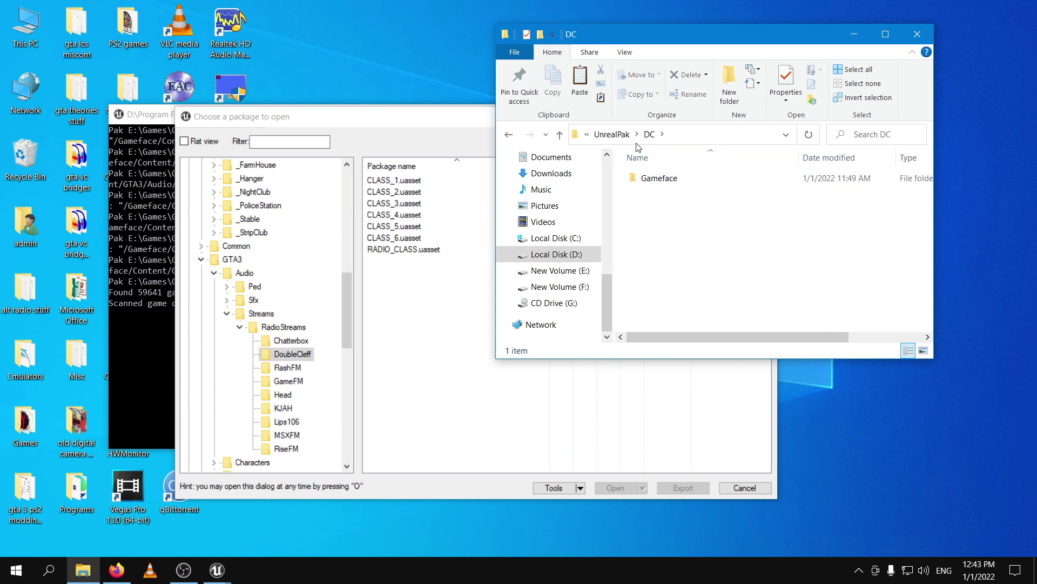
double_click(659, 177)
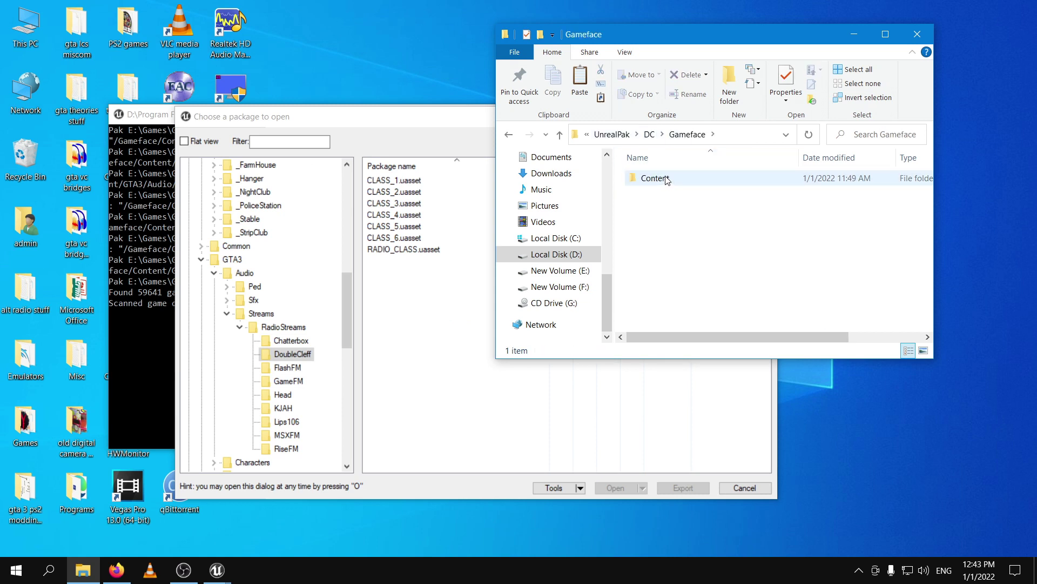
double_click(656, 177)
drag(644, 34, 763, 38)
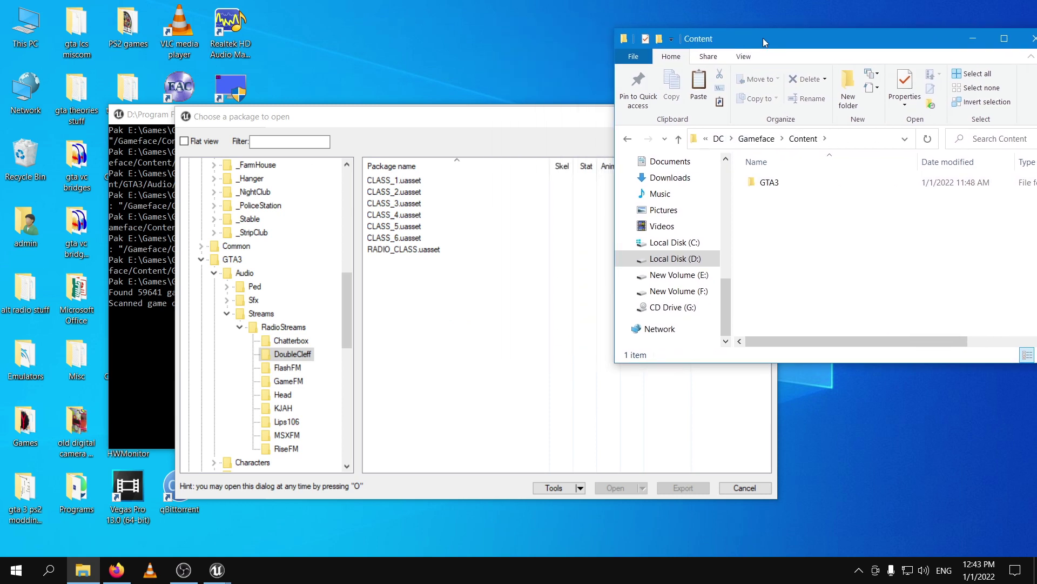
Step: Open GTA3 > Audio > Streams > RadioStreams in Explorer, matching UModel's tree
click(242, 261)
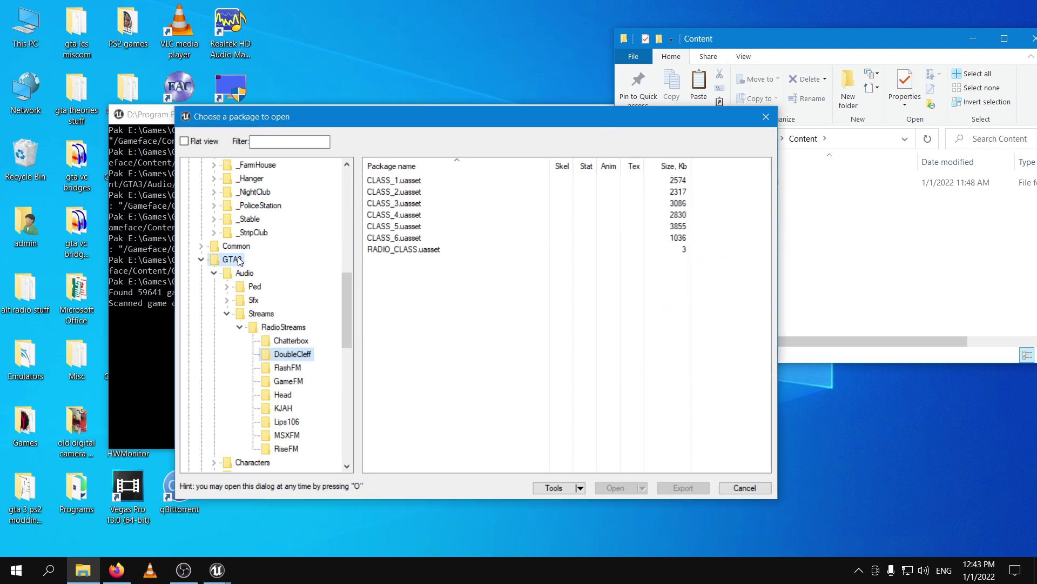
click(252, 275)
click(809, 246)
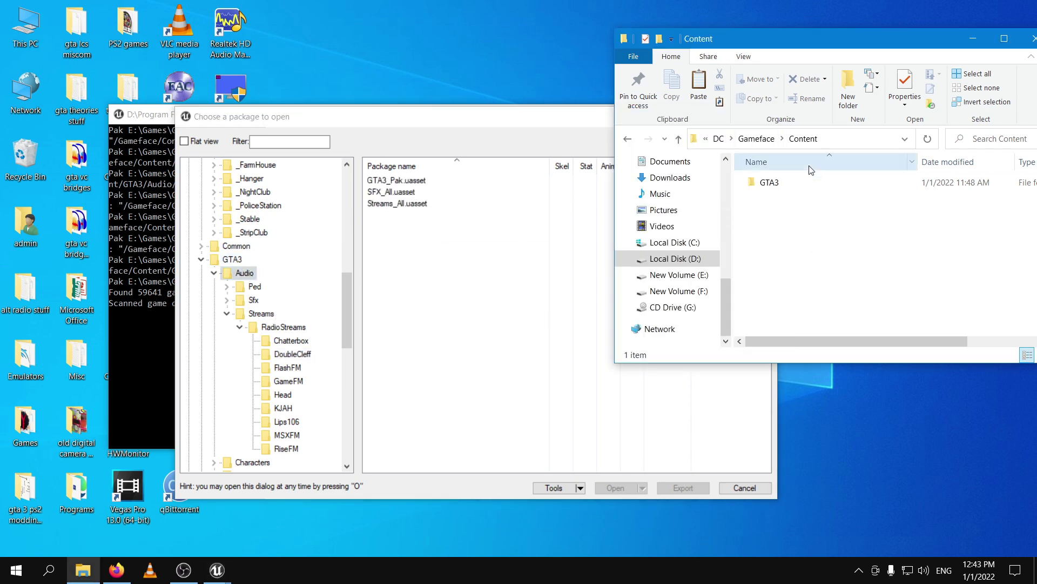
double_click(810, 184)
double_click(811, 184)
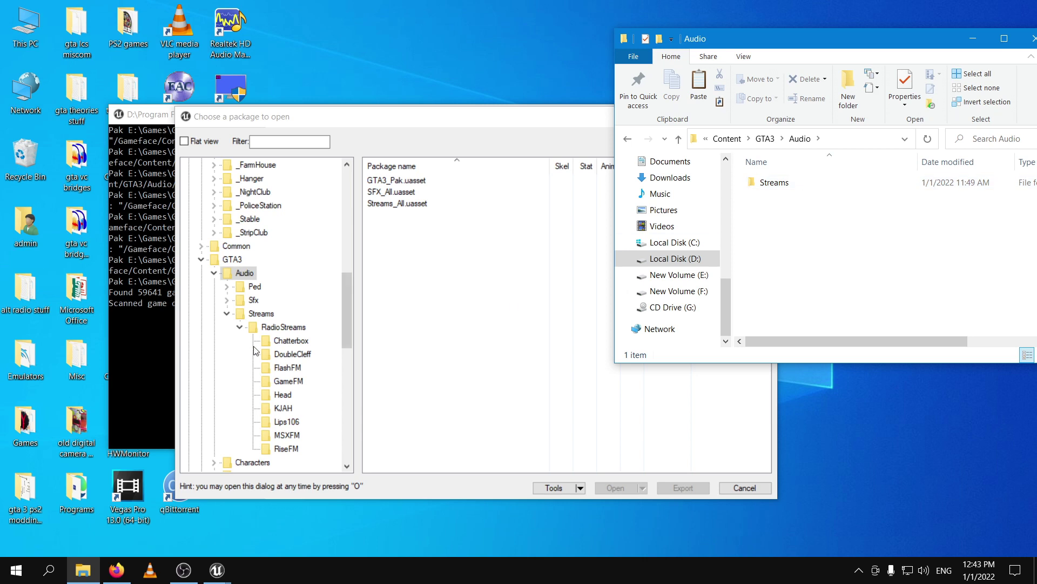
click(241, 314)
click(283, 326)
click(801, 188)
double_click(801, 184)
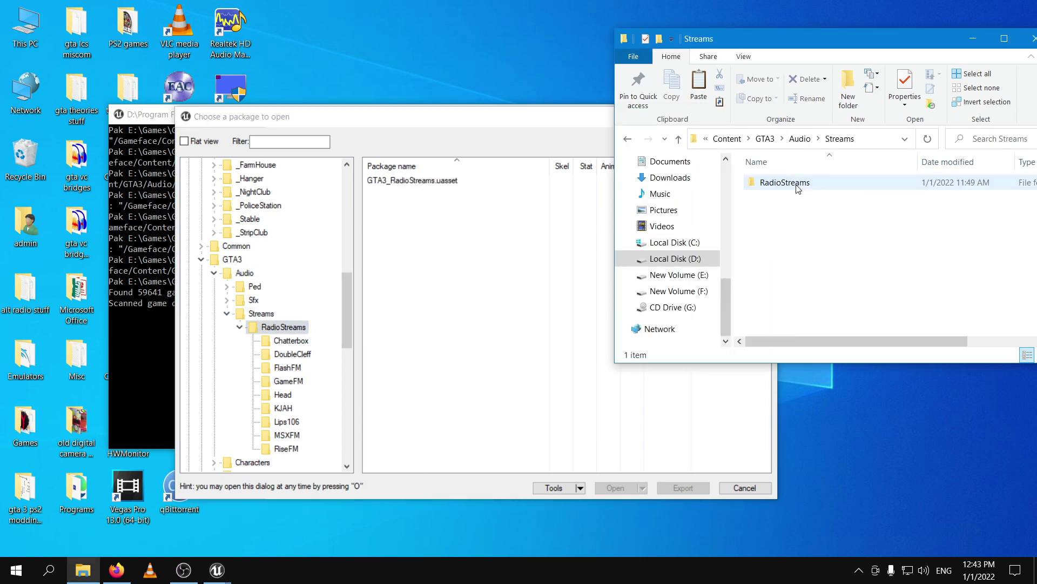
double_click(800, 183)
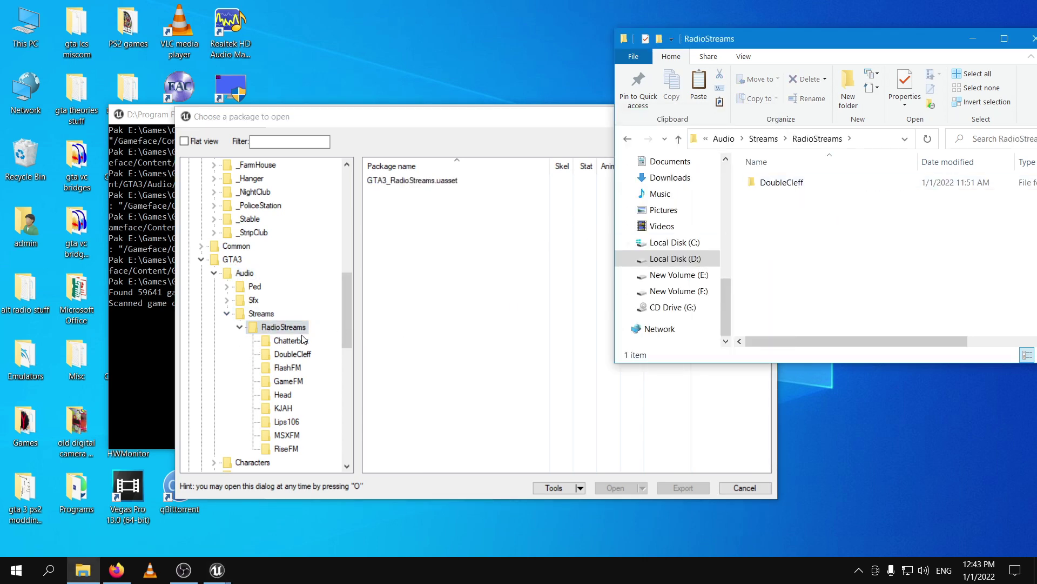
Step: Compare the DoubleCleff and Chatterbox package lists in UModel
click(292, 355)
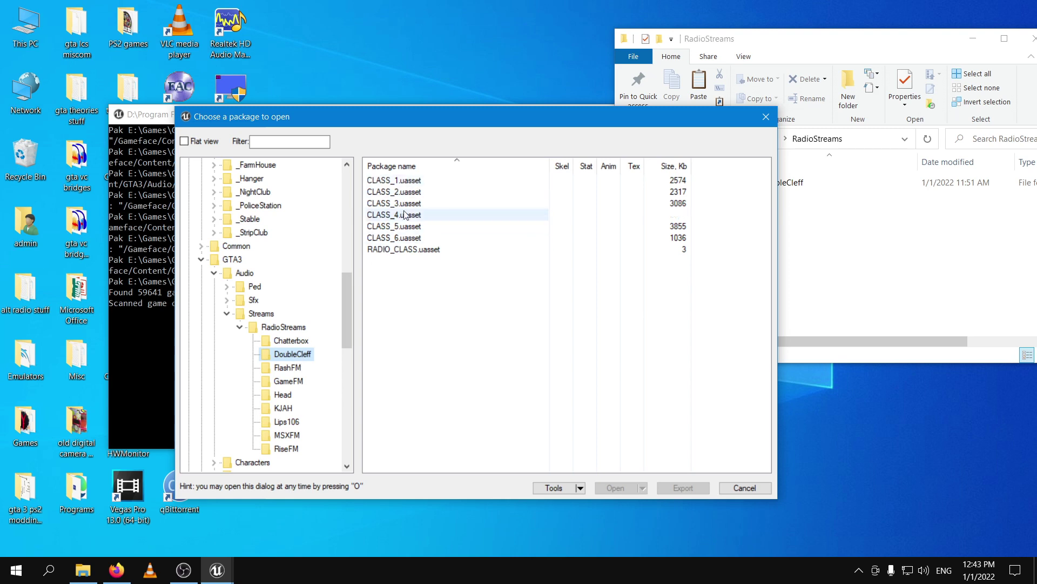
click(800, 274)
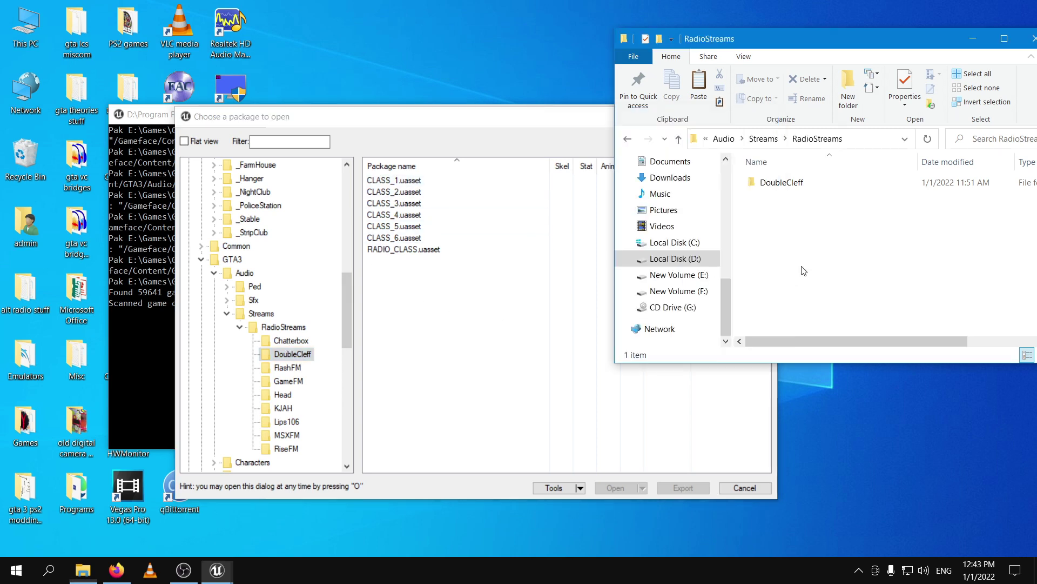
click(291, 340)
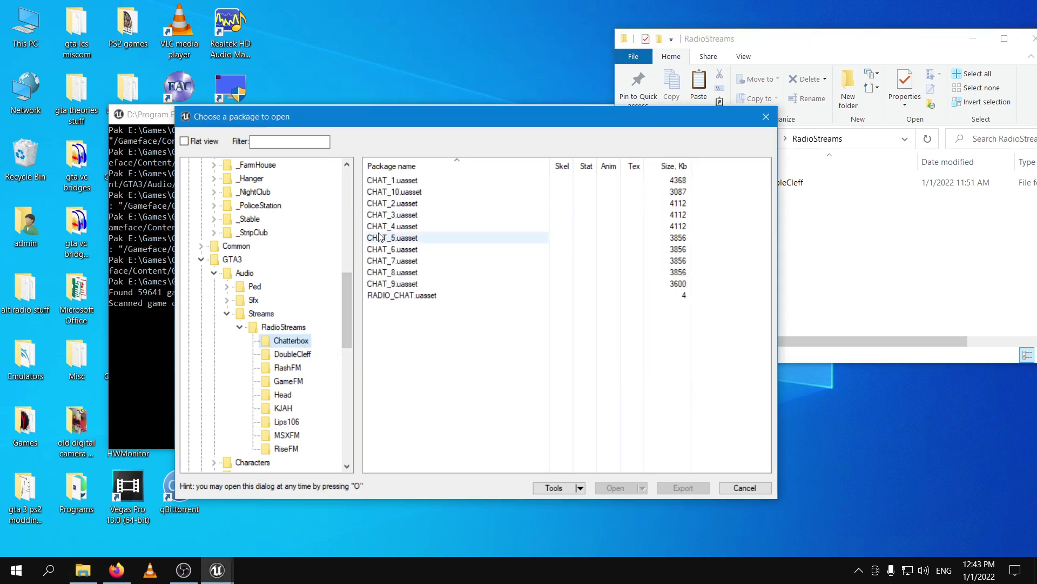
mouse_move(215, 567)
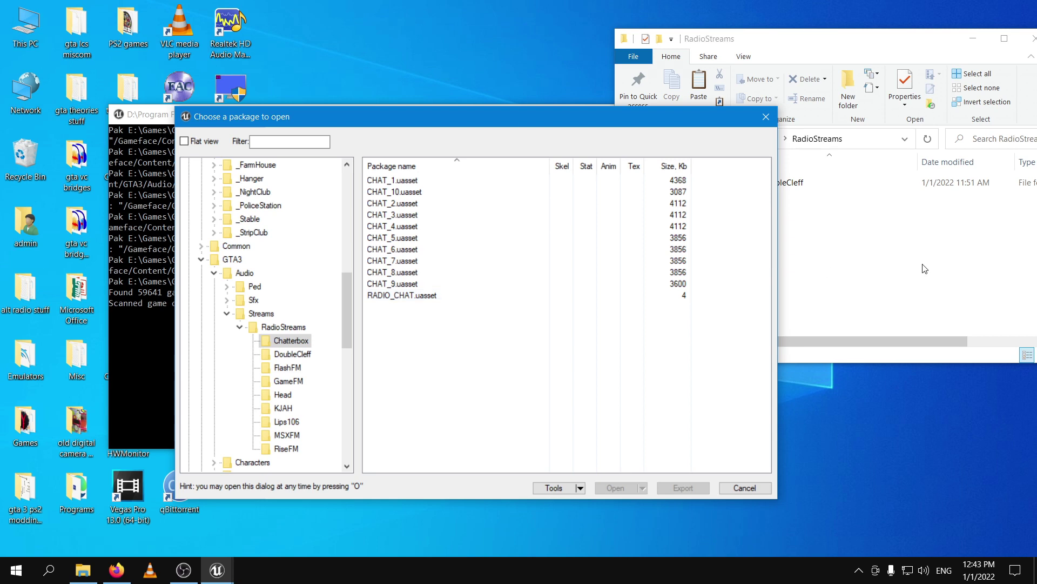
Step: Navigate to CustomRadioTutorial\Gameface\Content\GTA3\Audio\Streams\RadioStreams\DoubleCleff
click(828, 285)
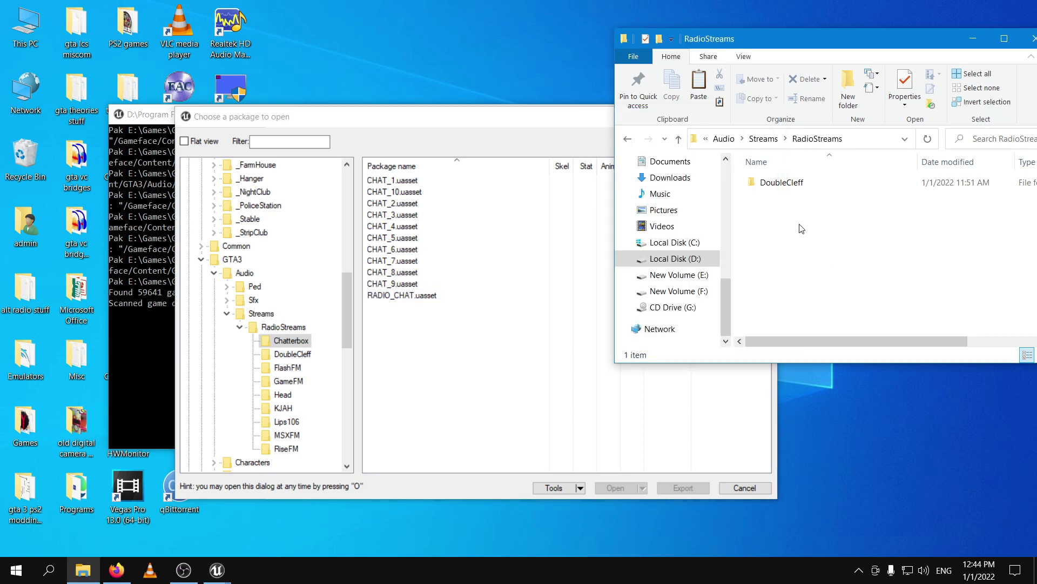
click(725, 139)
click(739, 139)
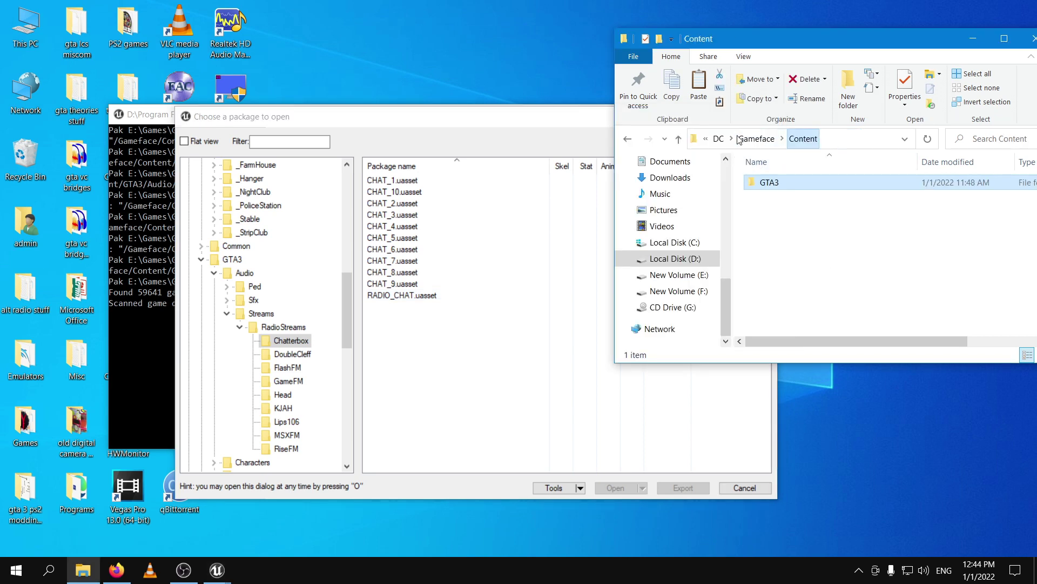
click(740, 139)
click(735, 139)
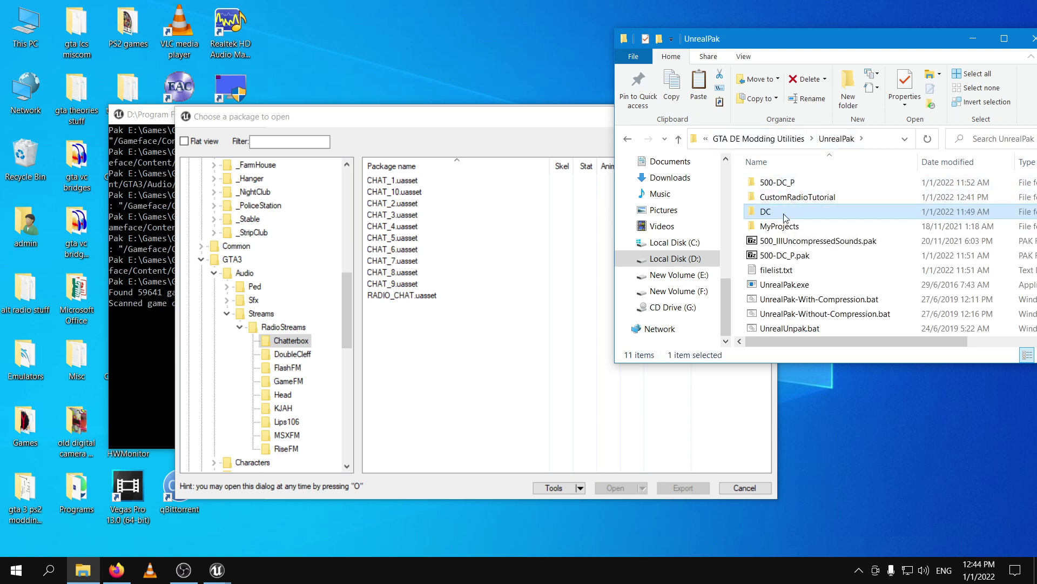
double_click(790, 198)
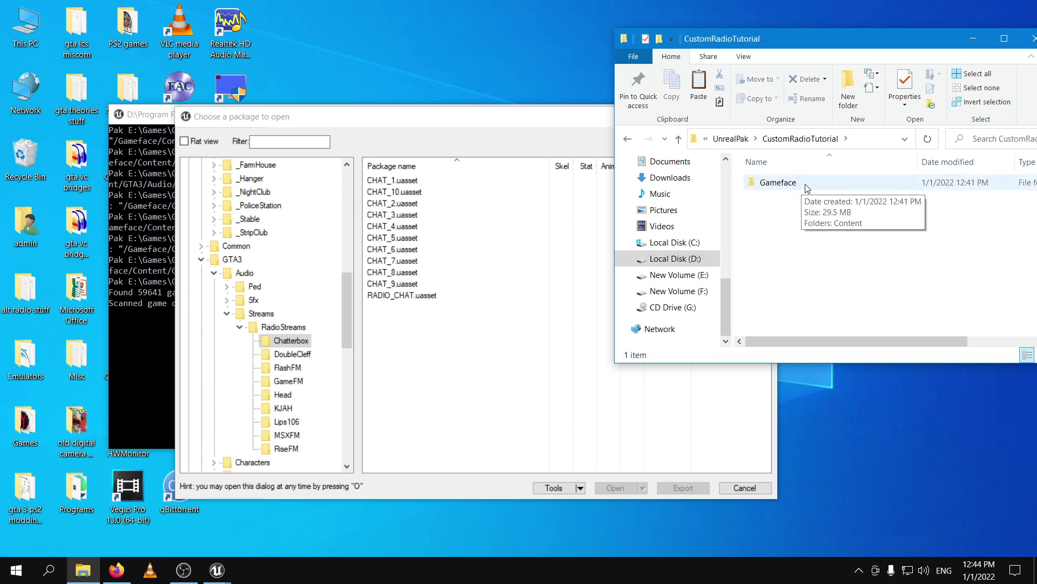
double_click(807, 185)
double_click(807, 184)
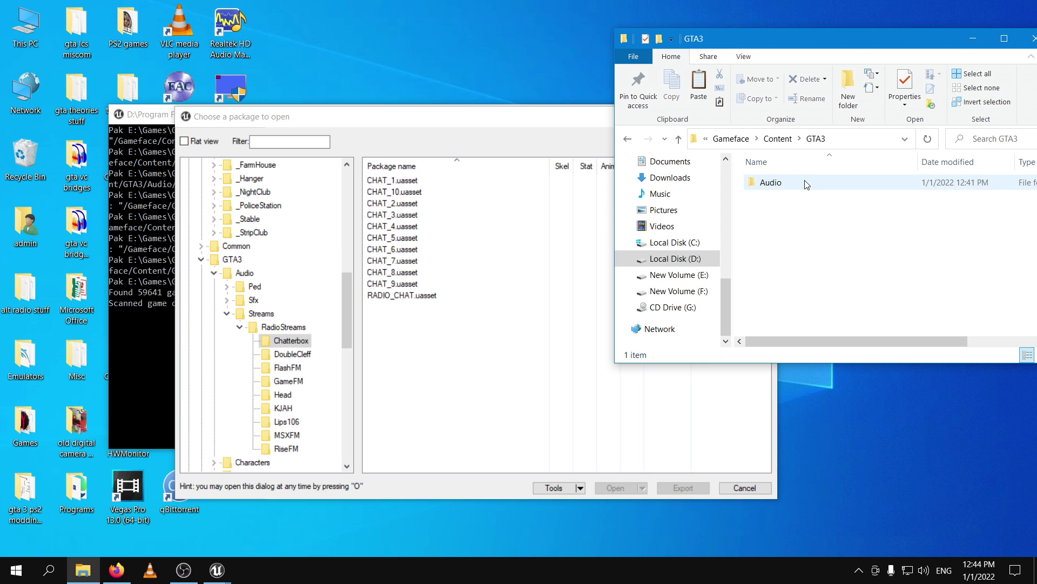
double_click(807, 184)
double_click(808, 185)
double_click(810, 185)
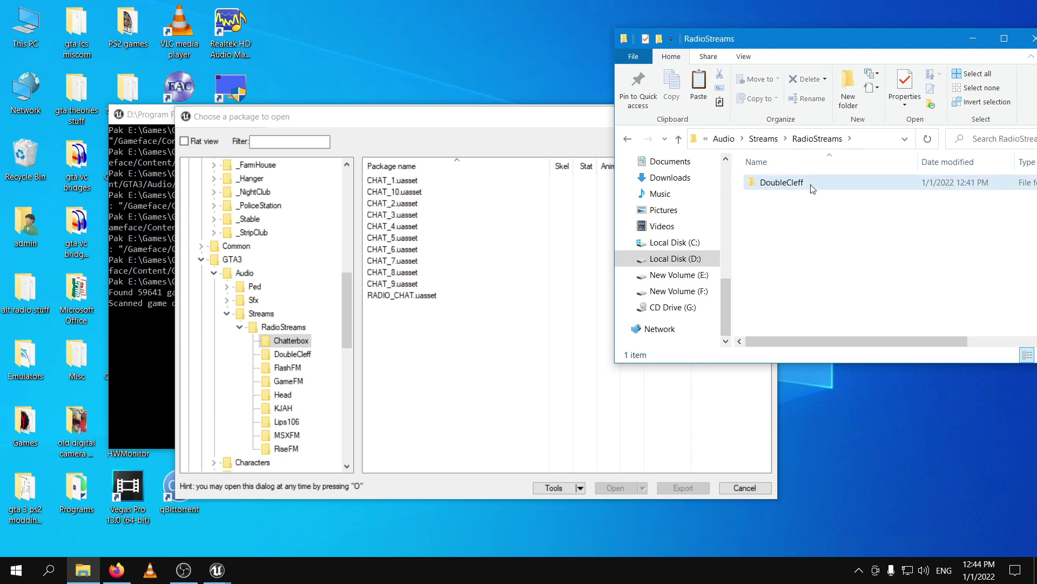
double_click(811, 185)
Step: Delete the nine old CLASS_ files from DoubleCleff
drag(821, 329, 778, 176)
key(Delete)
key(Return)
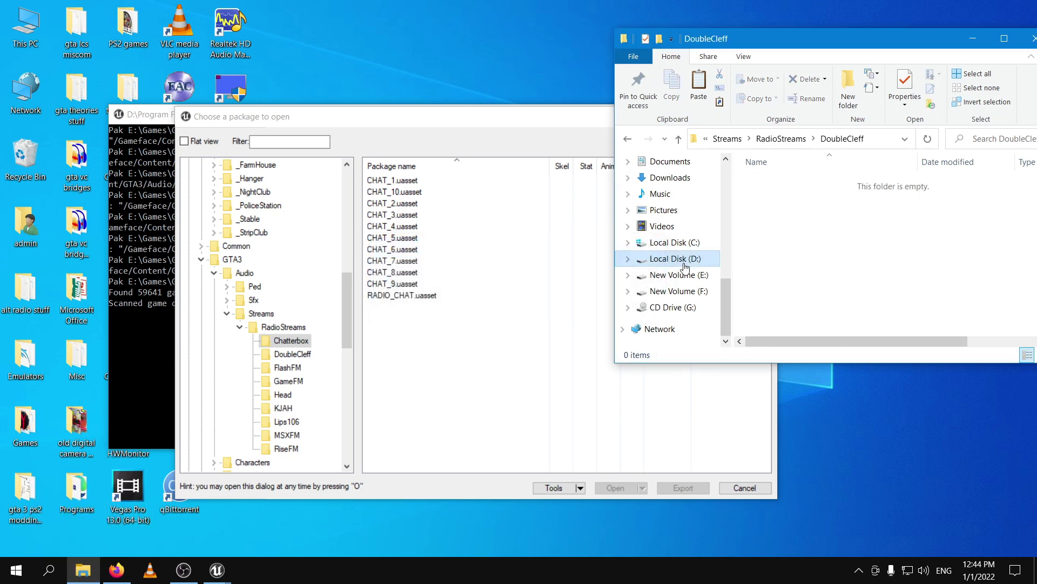
Step: Open the project's Saved\Cooked\WindowsNoEditor\CustomRadioTutorial\Content folder
scroll(682, 266, up, 5)
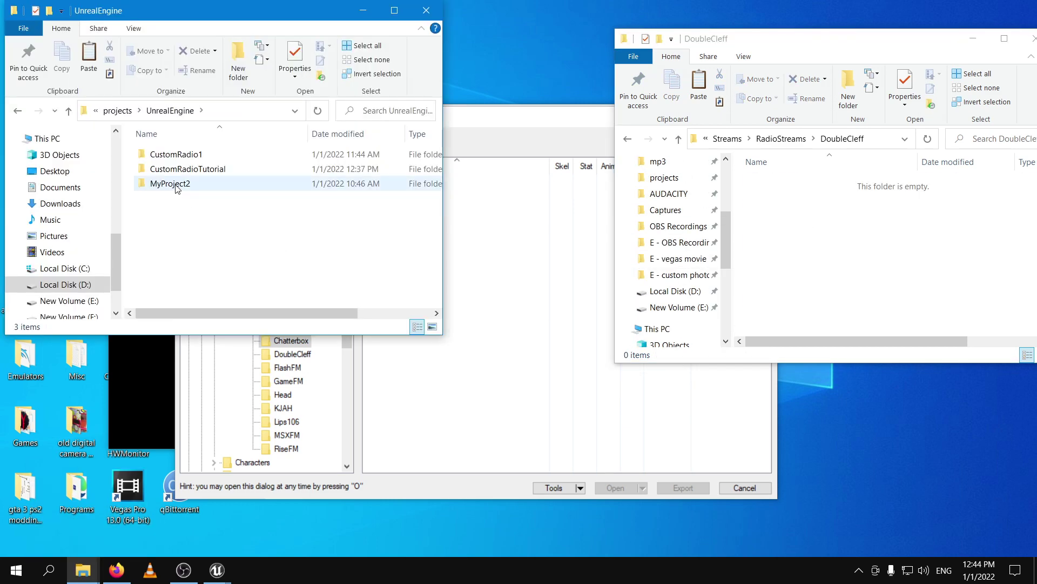
double_click(187, 162)
double_click(162, 226)
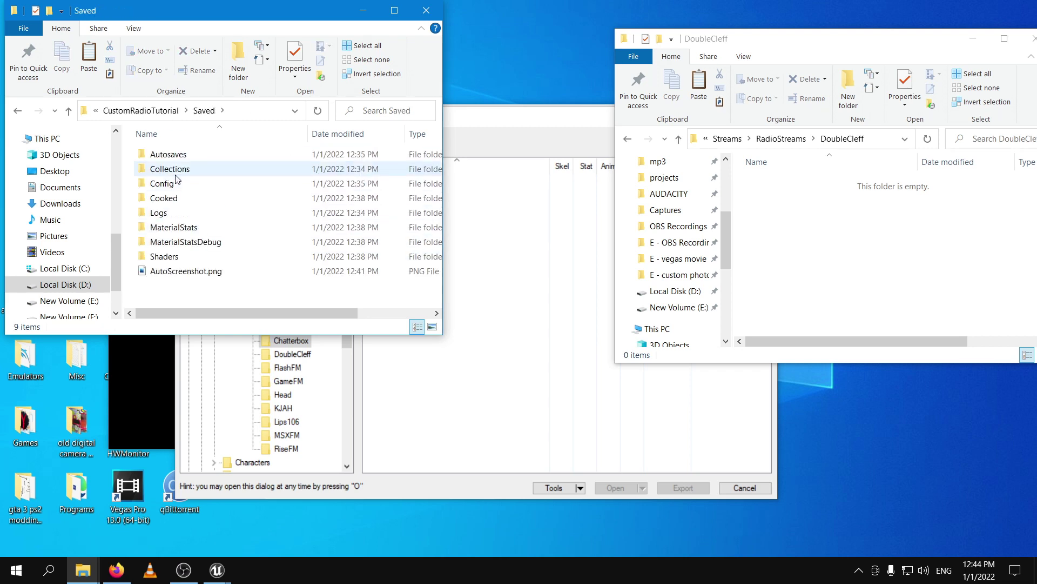
double_click(175, 199)
double_click(184, 154)
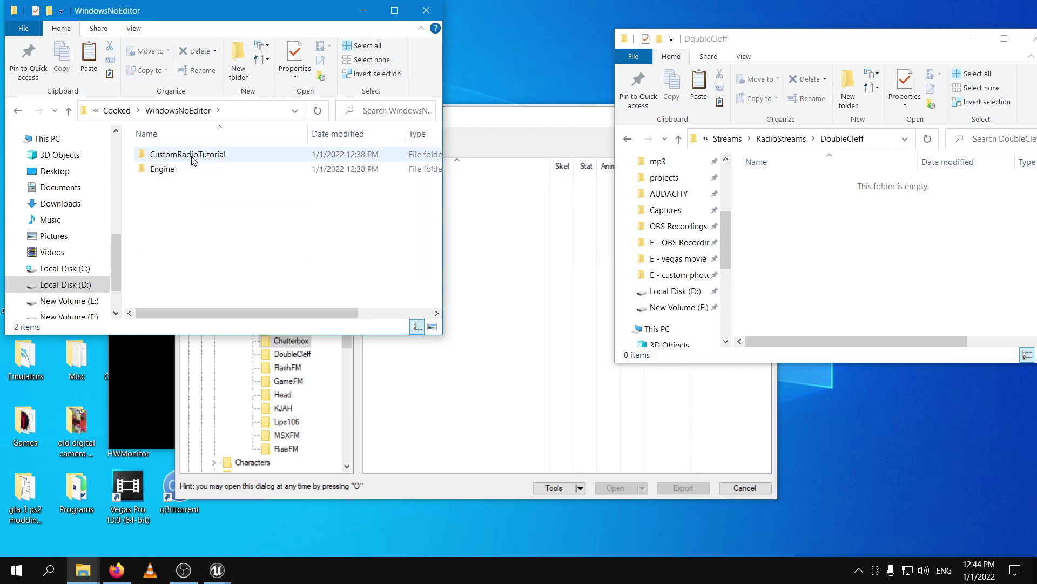
double_click(186, 155)
double_click(187, 156)
Step: Copy CLASS_1.uasset, CLASS_1.ubulk and CLASS_1.uexp into the DoubleCleff folder
click(184, 169)
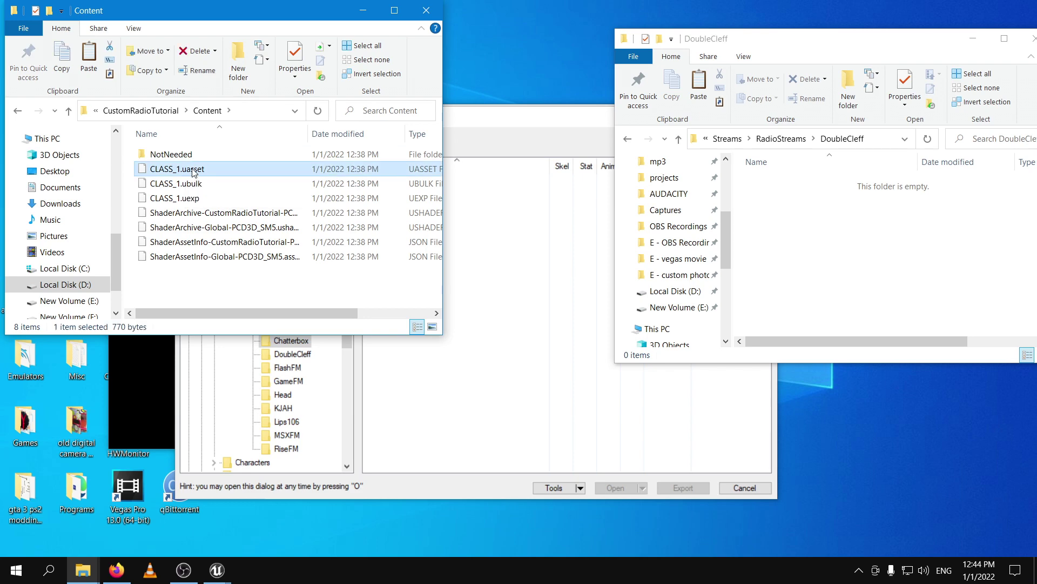
shift+click(187, 197)
right_click(221, 185)
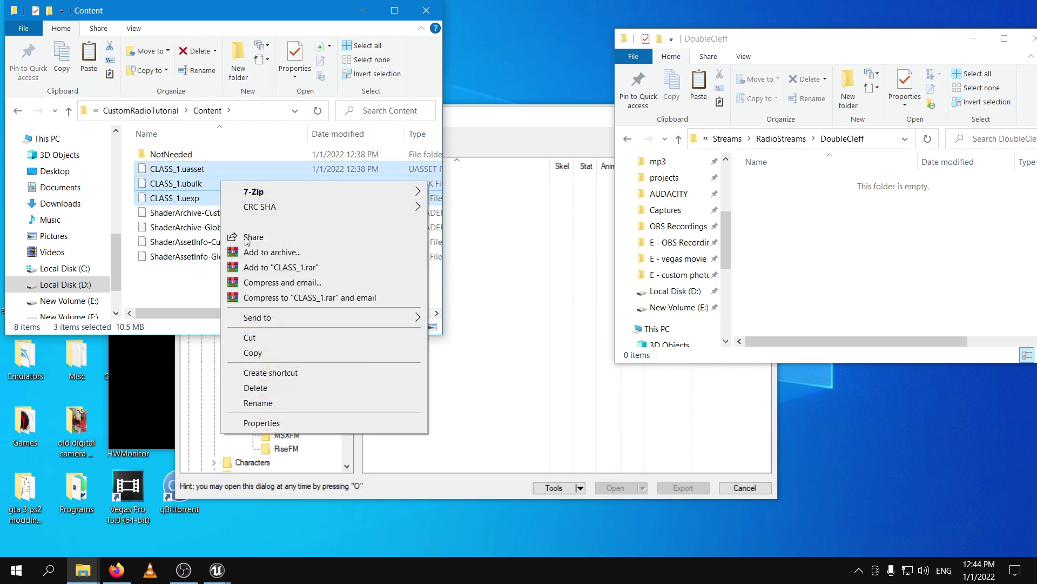
click(253, 351)
right_click(817, 260)
click(849, 354)
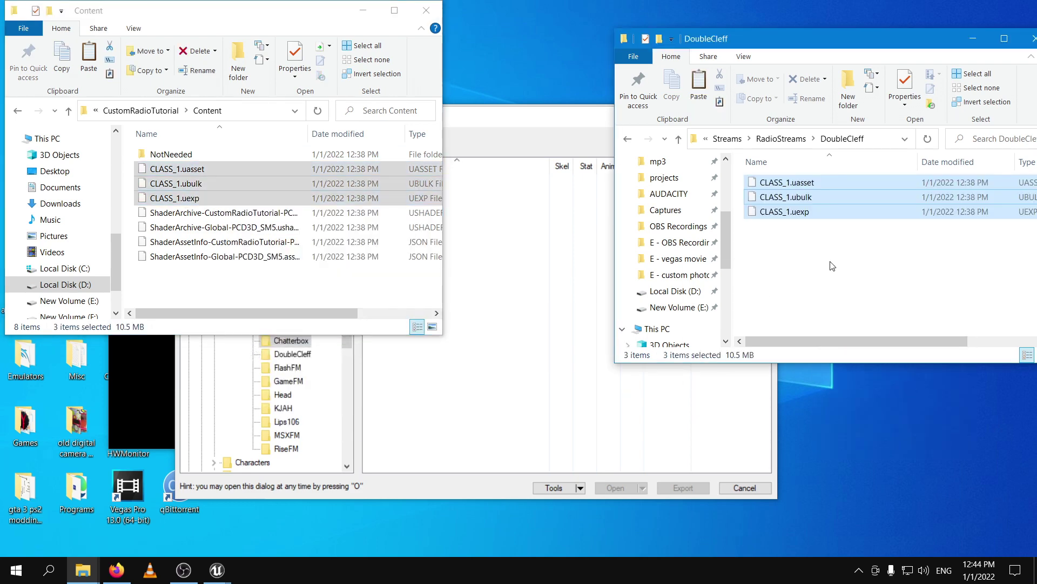
click(363, 10)
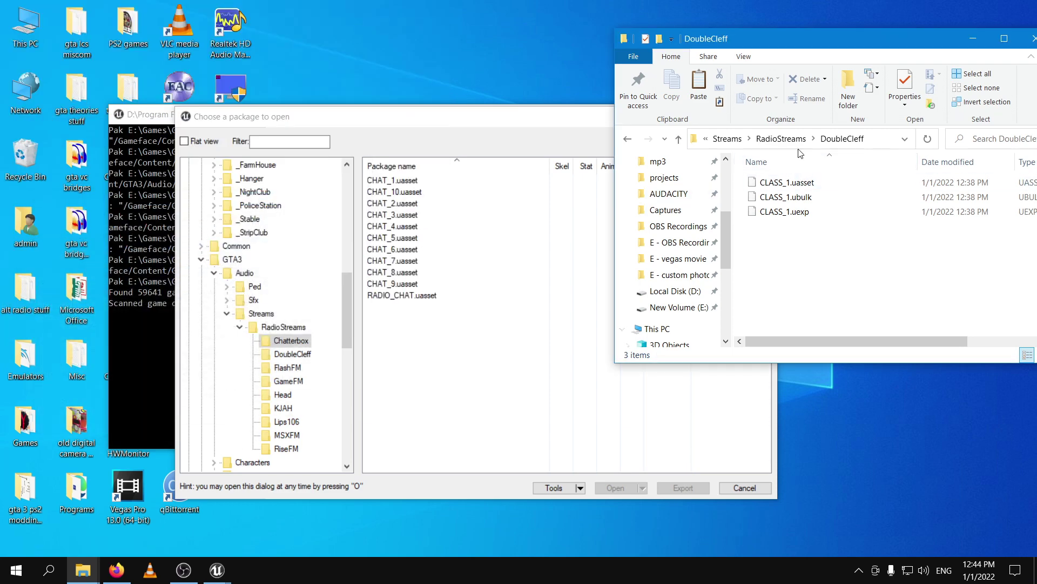
drag(766, 42, 329, 77)
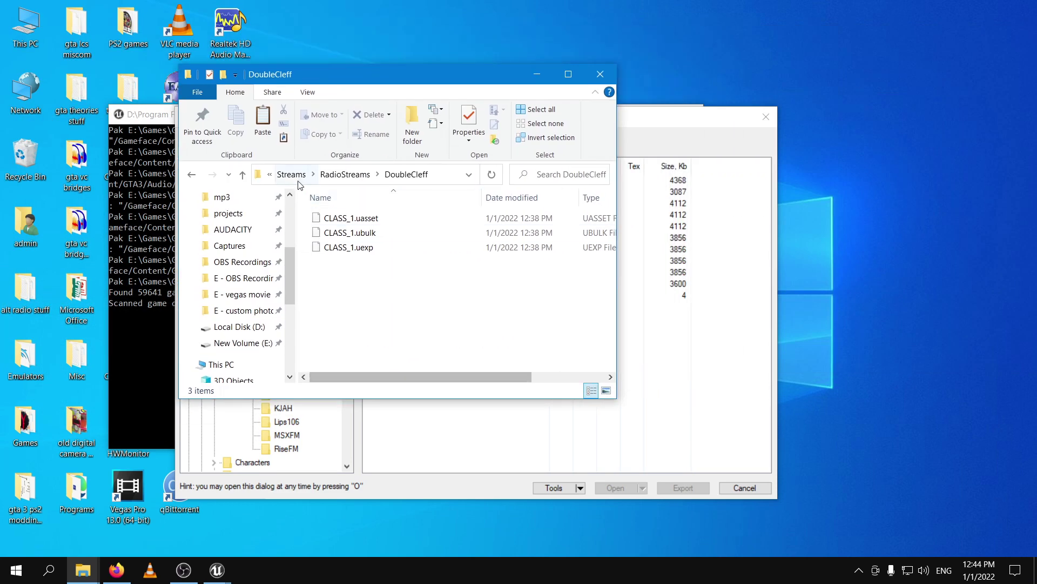
click(292, 174)
click(296, 174)
click(300, 175)
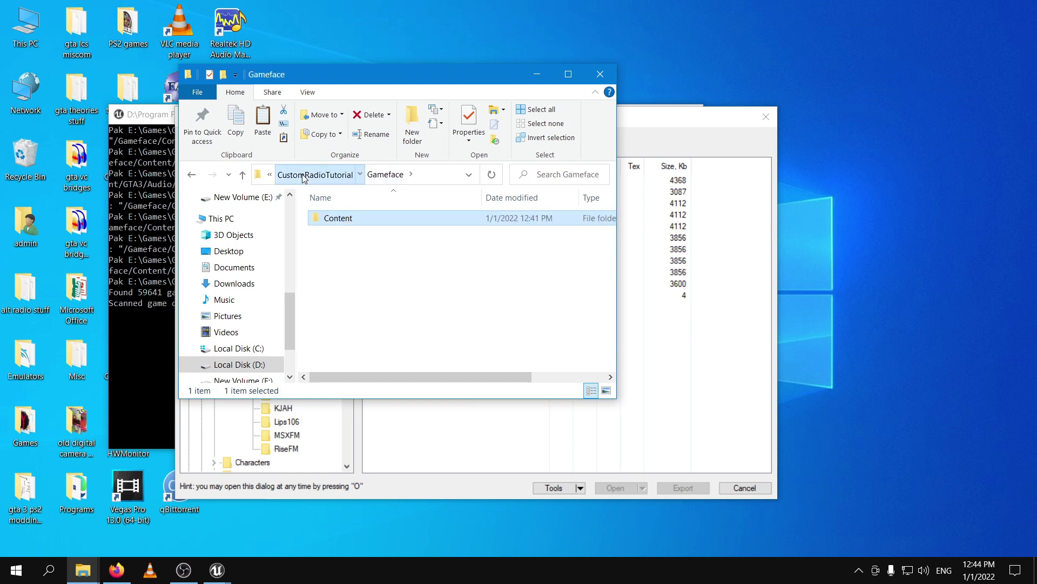
click(304, 177)
click(295, 175)
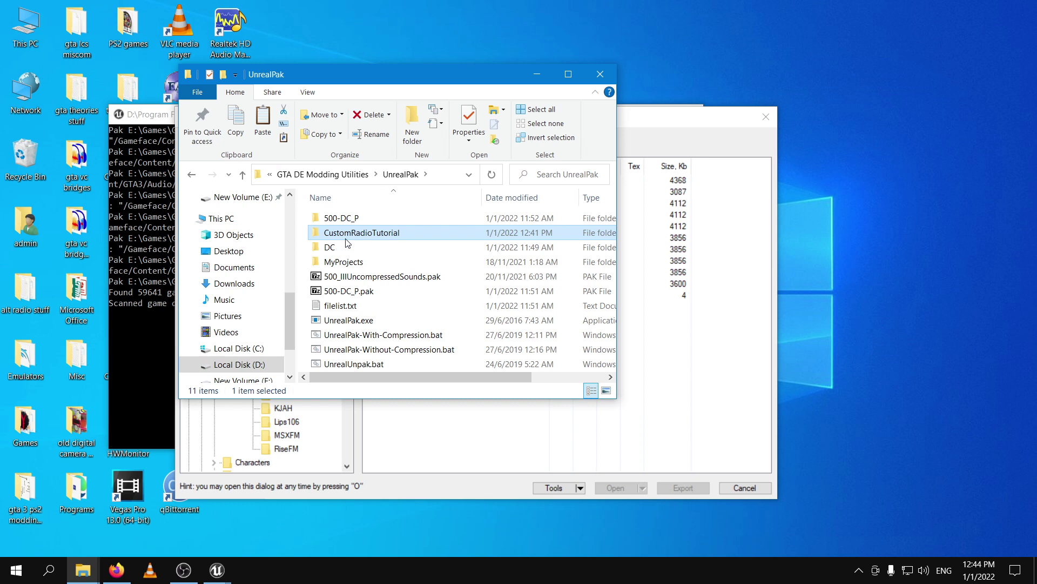
double_click(394, 239)
double_click(390, 225)
double_click(390, 224)
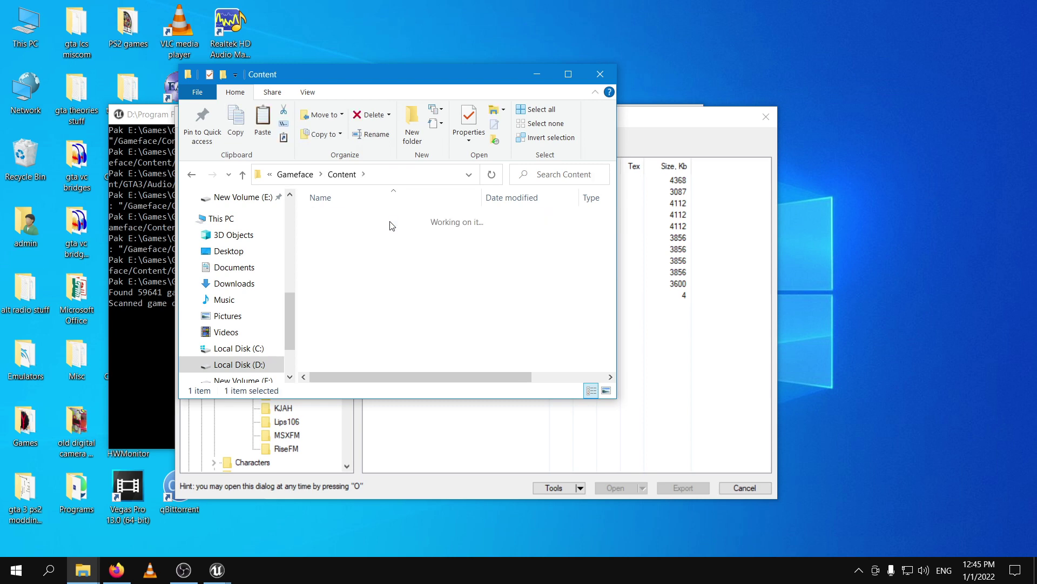
double_click(391, 224)
double_click(390, 224)
double_click(390, 224)
double_click(390, 224)
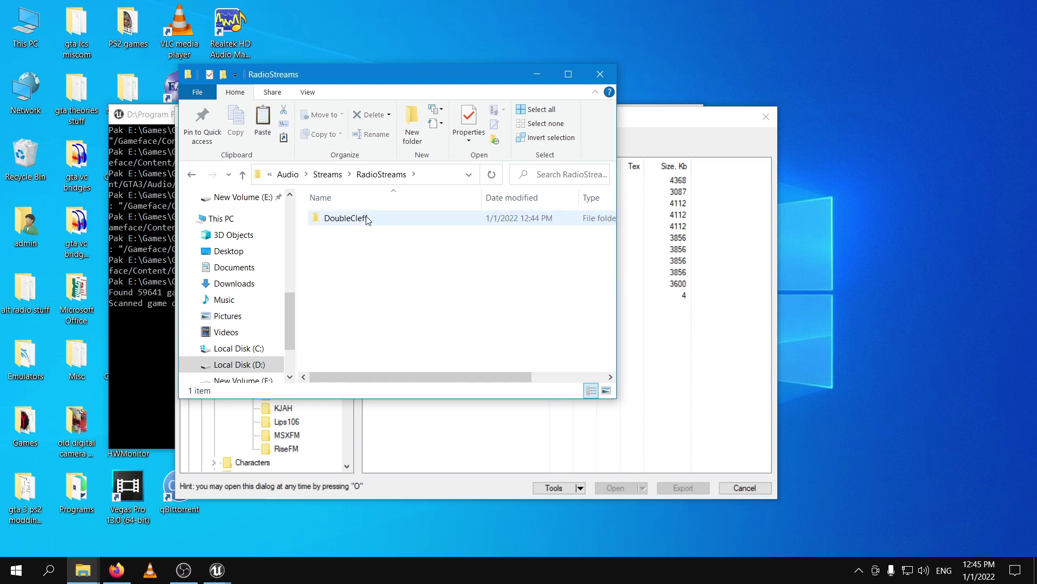
double_click(367, 219)
click(366, 432)
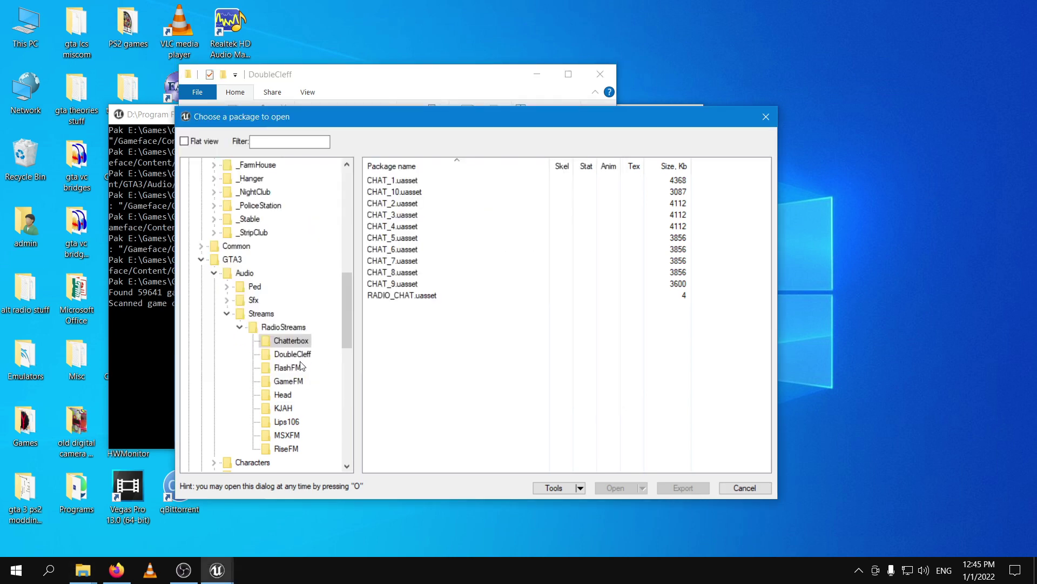
drag(395, 124, 538, 155)
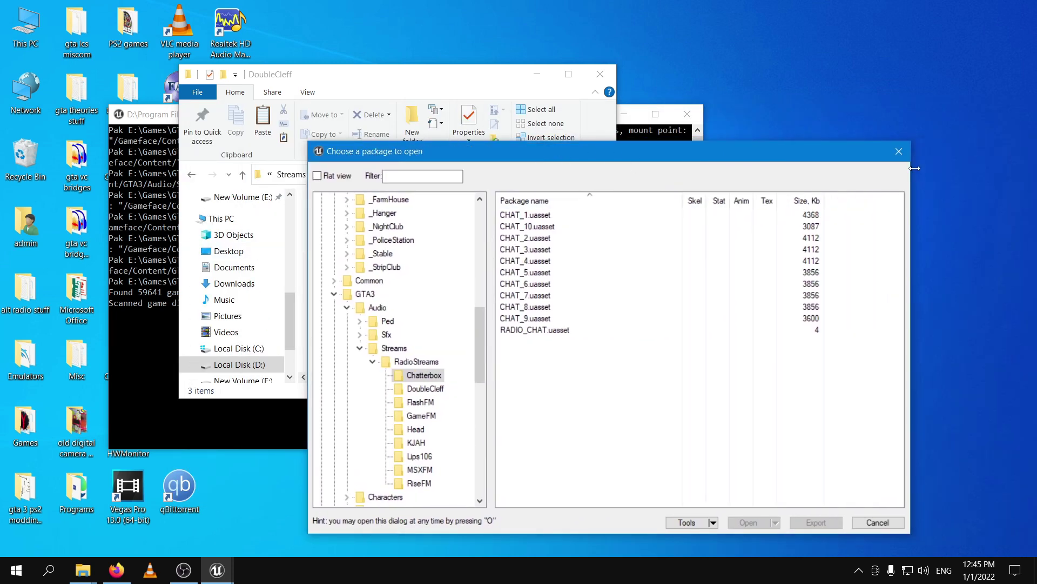
Step: Close UModel and go back up to the UnrealPak folder
click(879, 521)
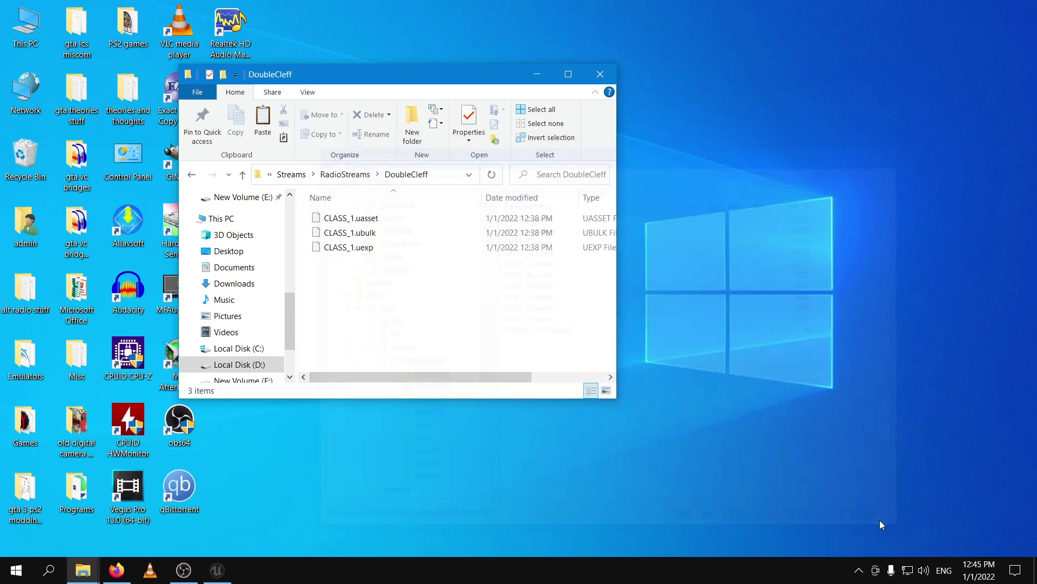
click(292, 175)
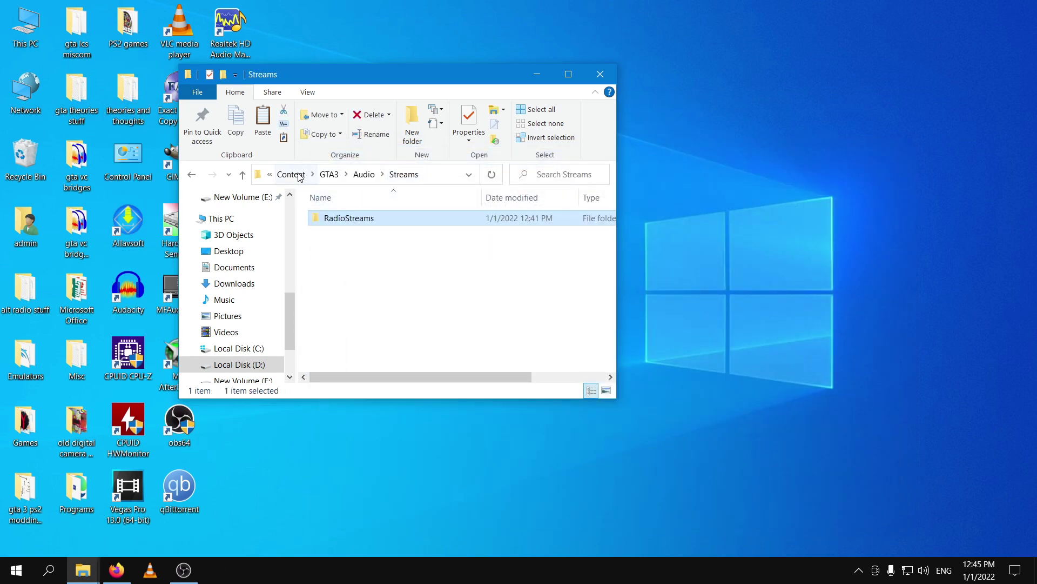
click(292, 175)
click(291, 175)
click(292, 175)
click(292, 175)
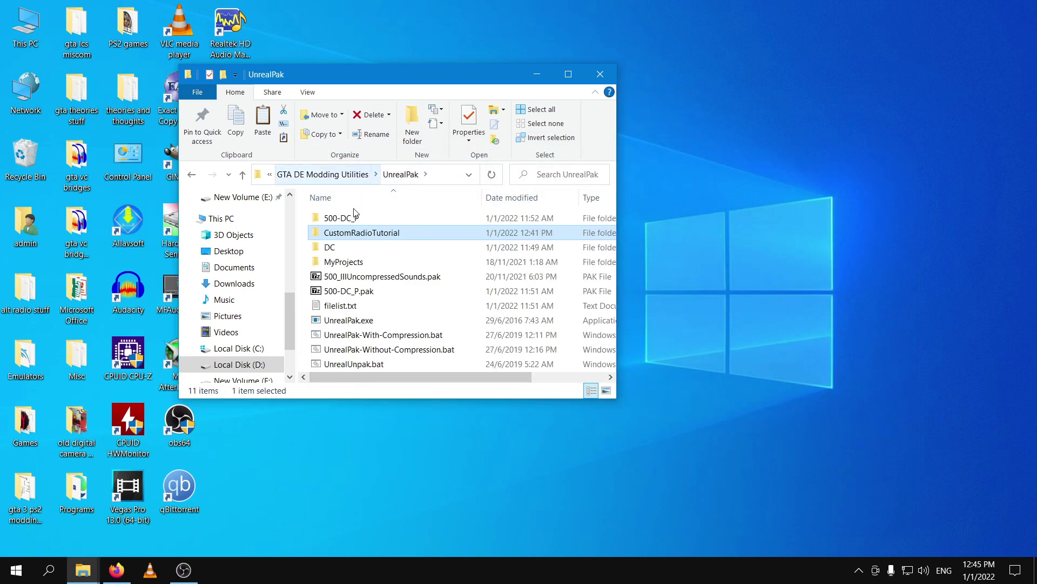
Step: Drop the CustomRadioTutorial folder onto UnrealPak-With-Compression.bat to build CustomRadioTutorial.pak
mouse_move(389, 239)
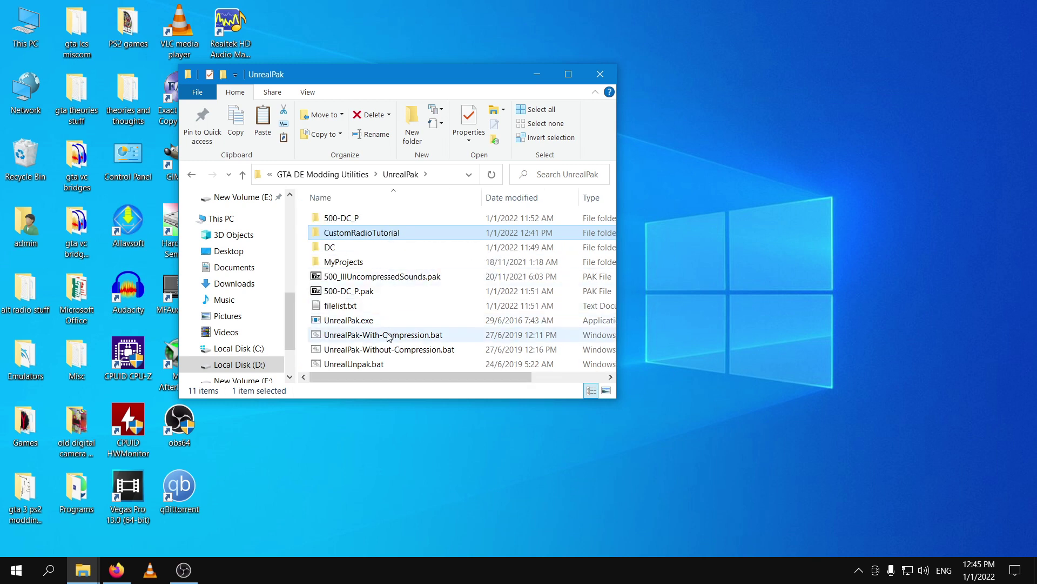
mouse_move(389, 339)
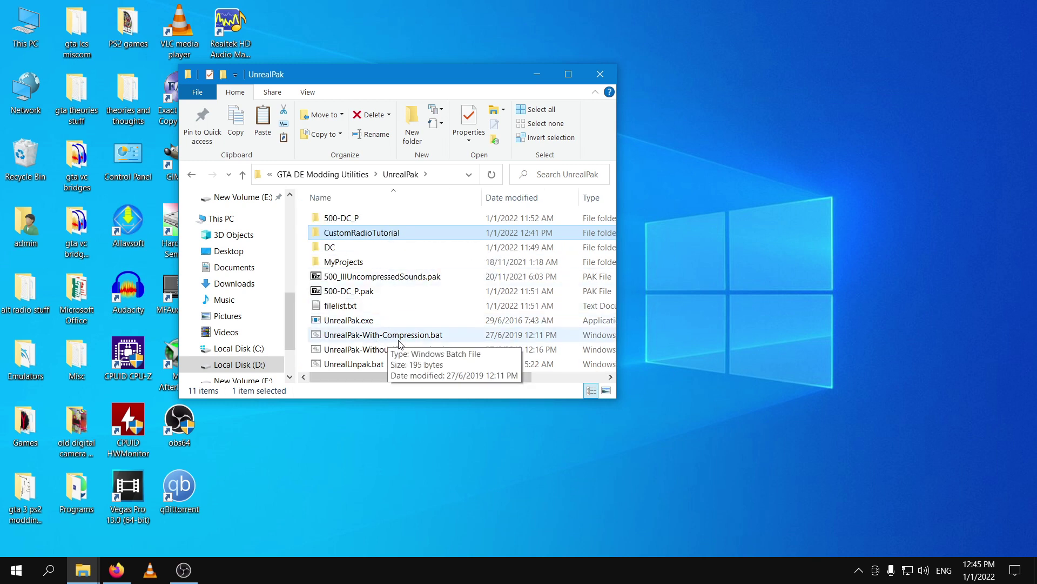
drag(388, 234, 425, 339)
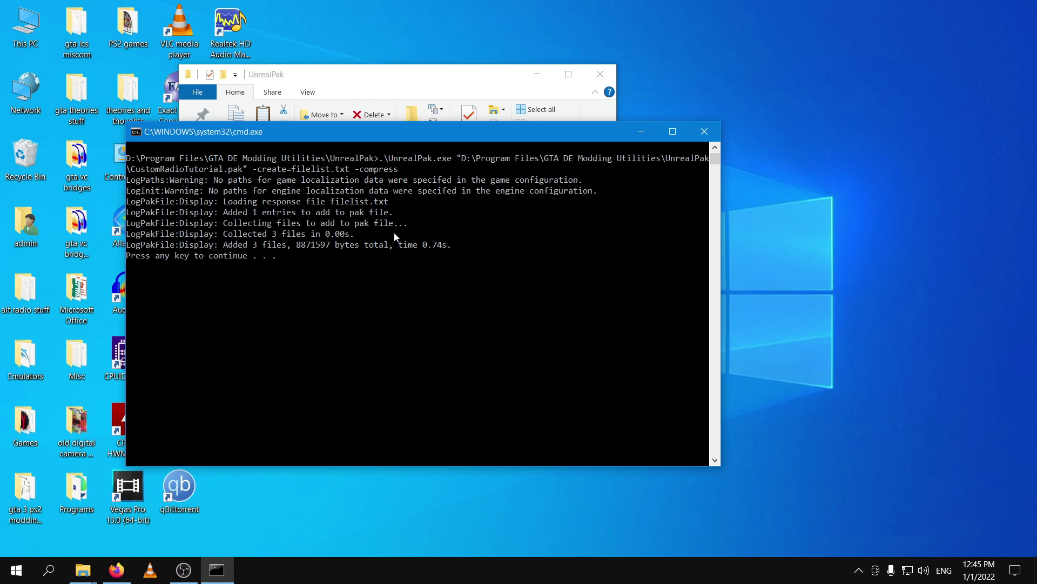
key(Return)
scroll(411, 270, down, 1)
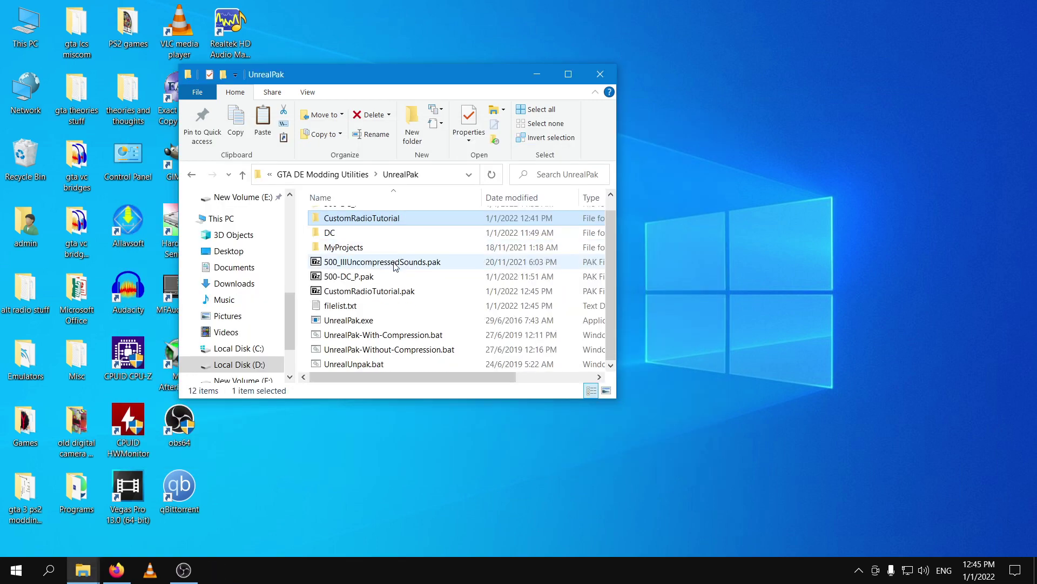
Step: Rename CustomRadioTutorial.pak by adding '500-' before the name and '_P' before .pak
click(389, 294)
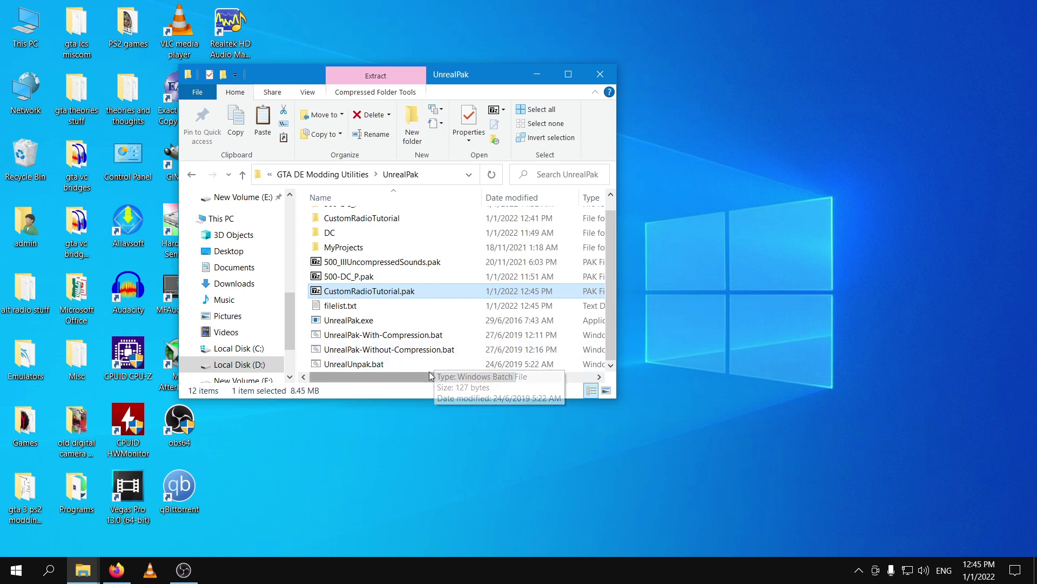
scroll(431, 376, right, 1)
scroll(431, 376, left, 1)
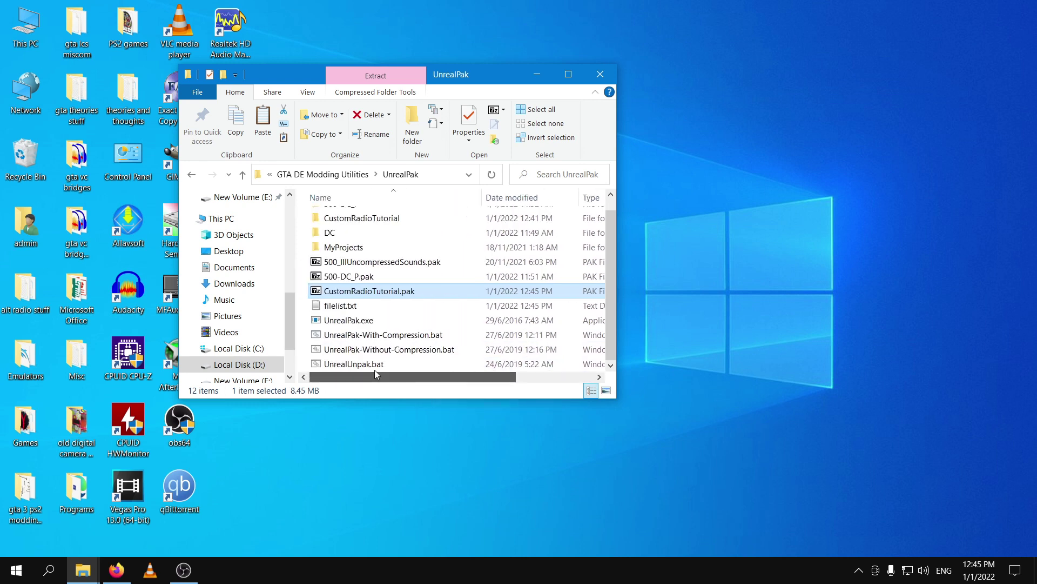
right_click(384, 294)
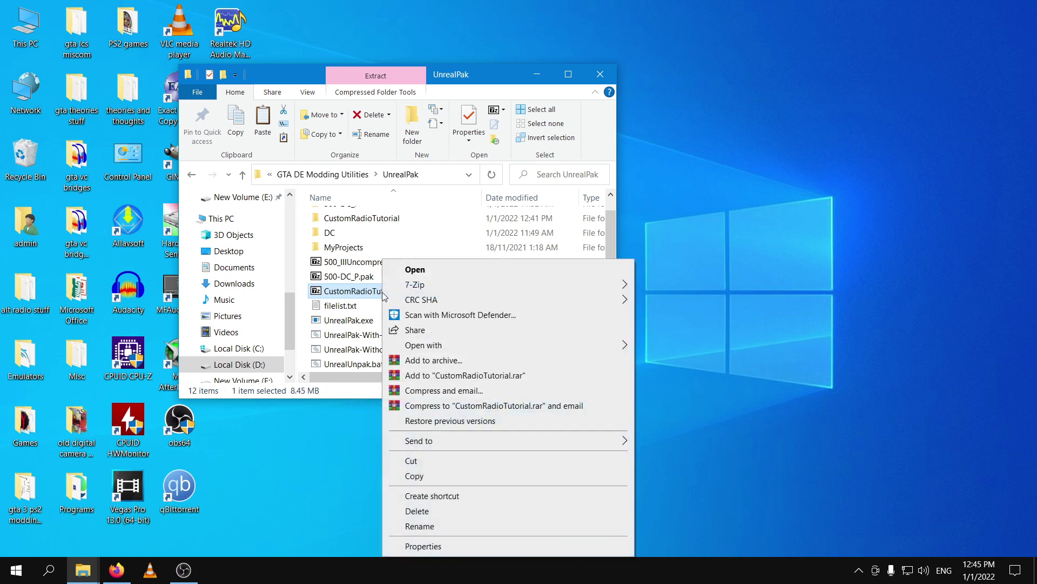
click(432, 525)
click(325, 292)
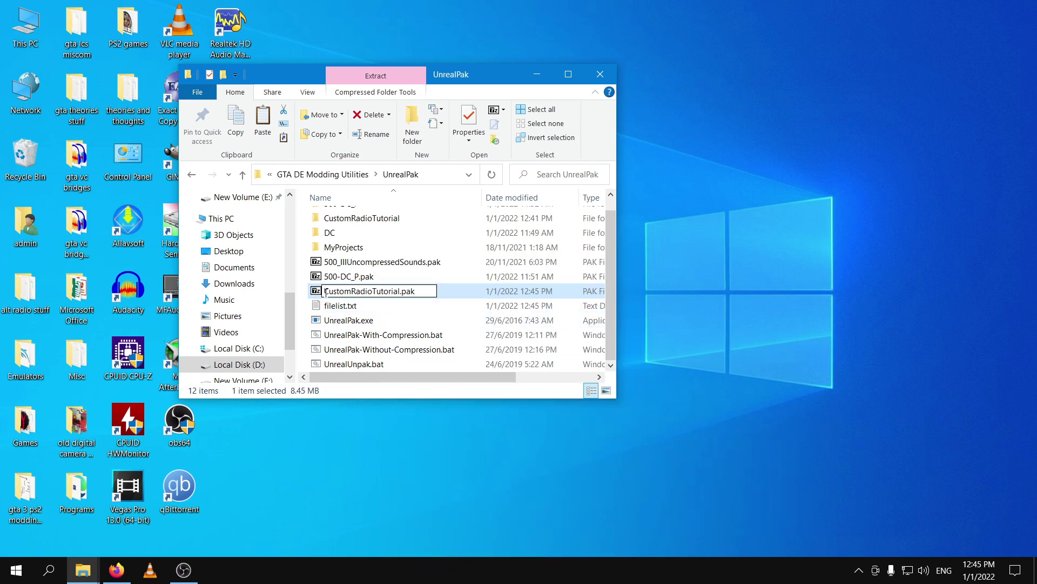
text(500)
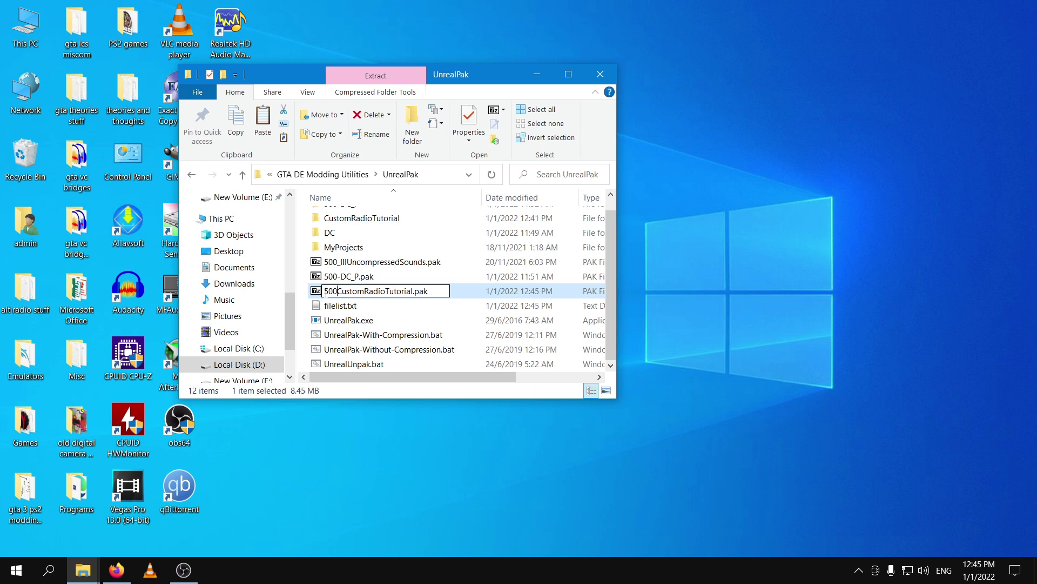
text(-)
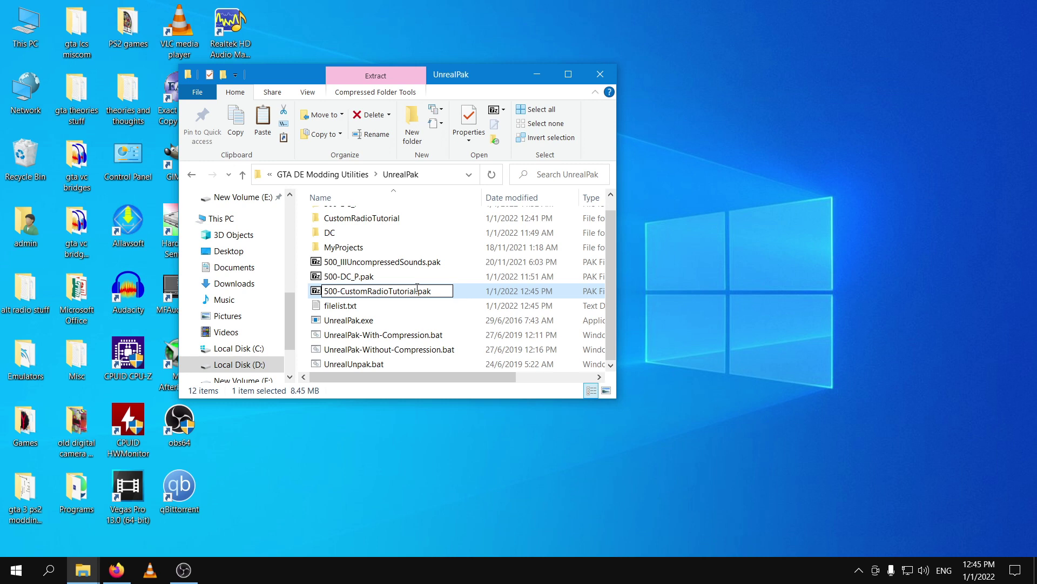
text(_P)
click(508, 296)
Step: Copy 500-CustomRadioTutorial_P.pak and switch to the New Volume (E:) drive
right_click(448, 276)
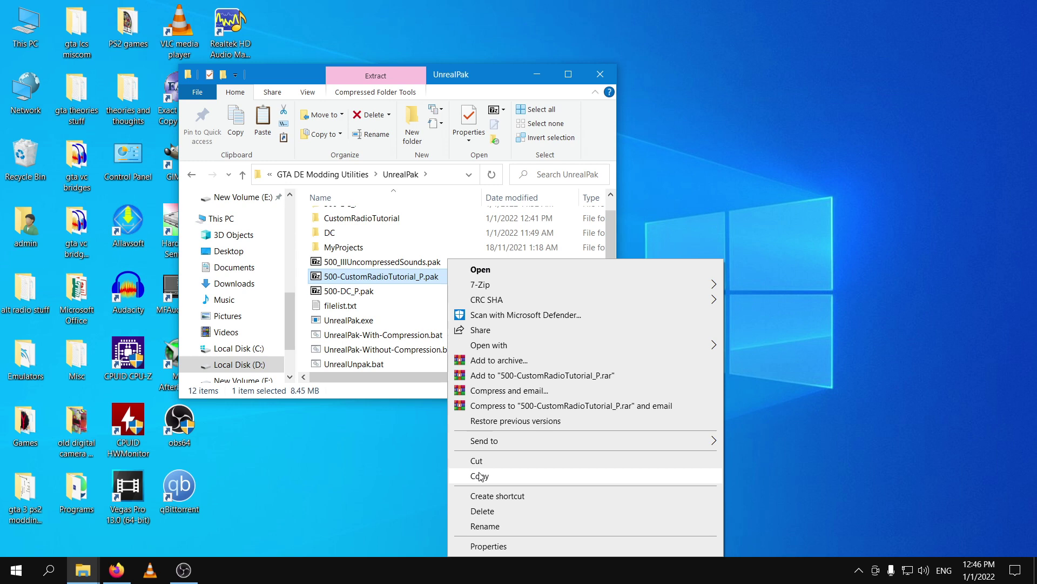
click(431, 279)
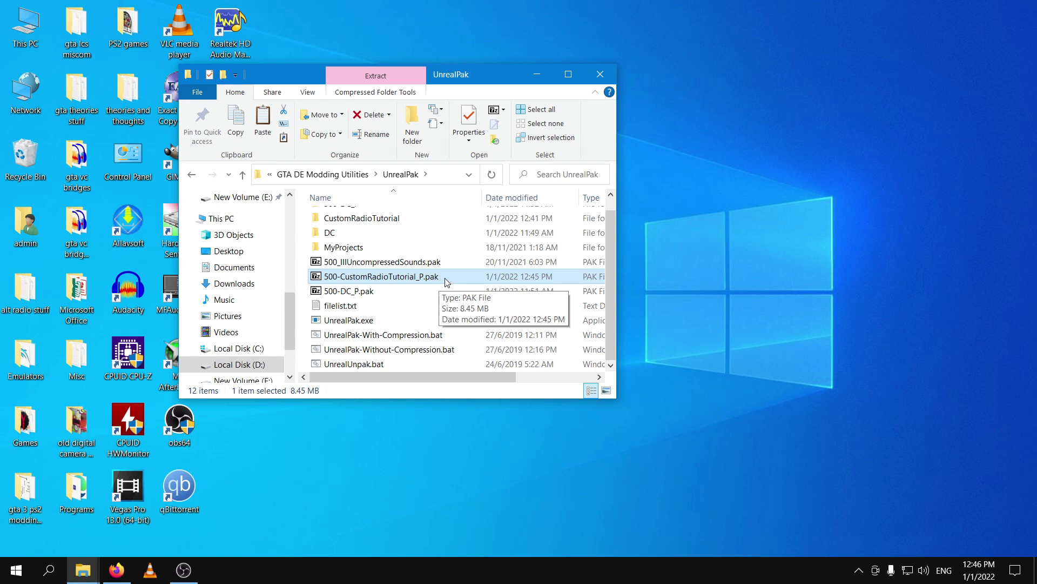
right_click(447, 281)
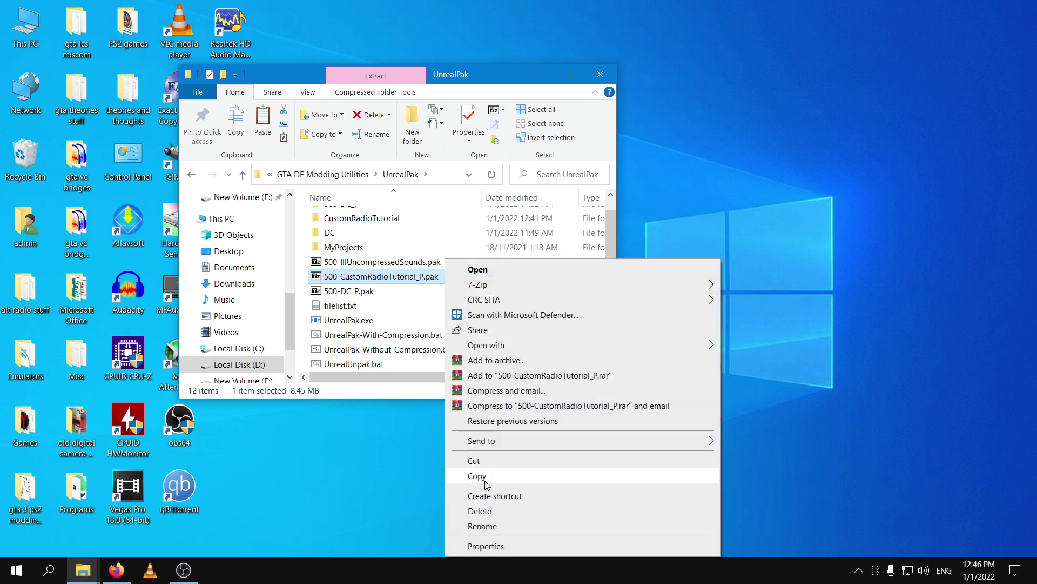
click(495, 474)
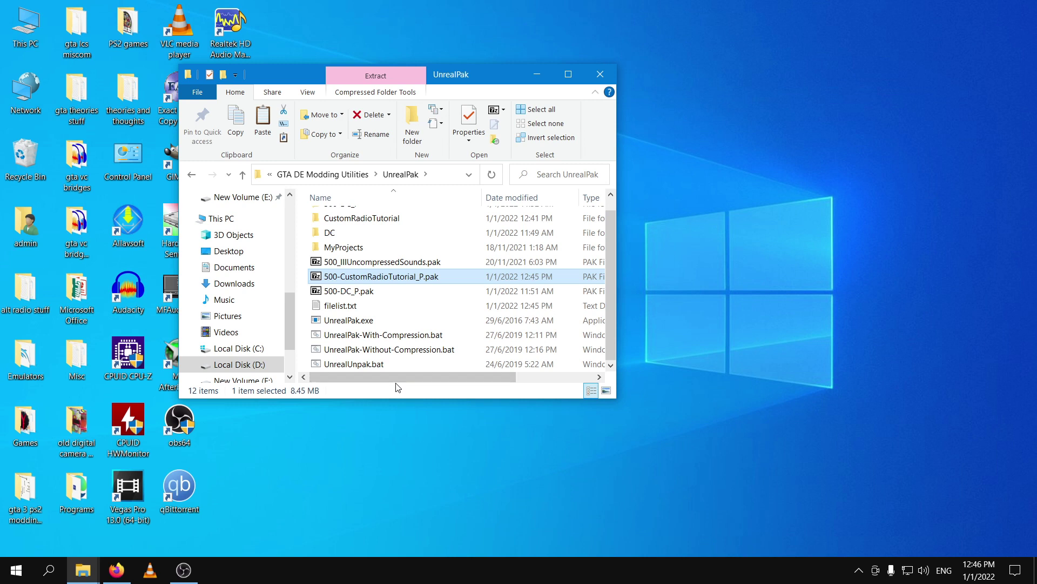
drag(509, 381, 406, 386)
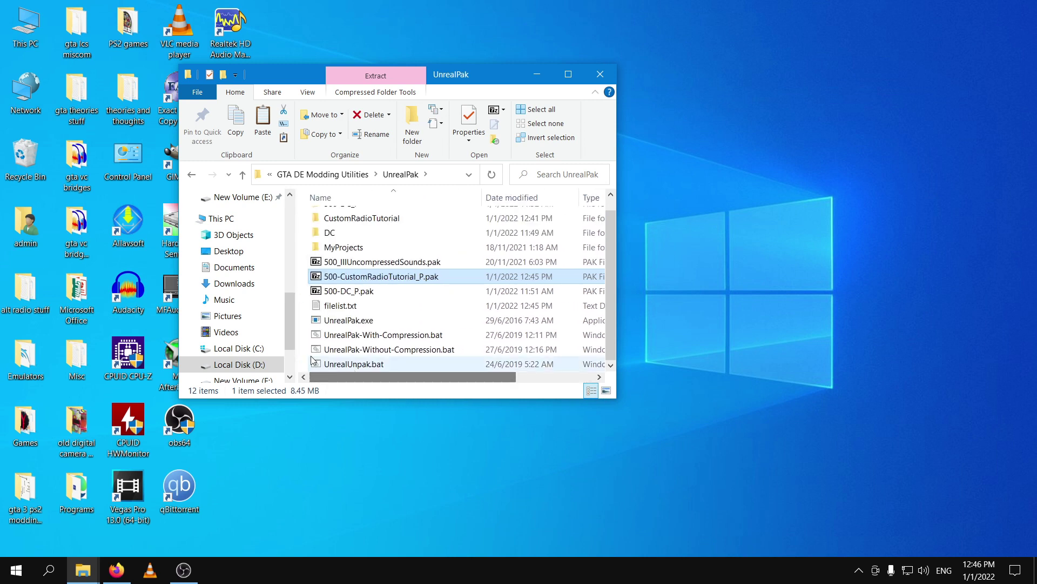
scroll(275, 343, down, 1)
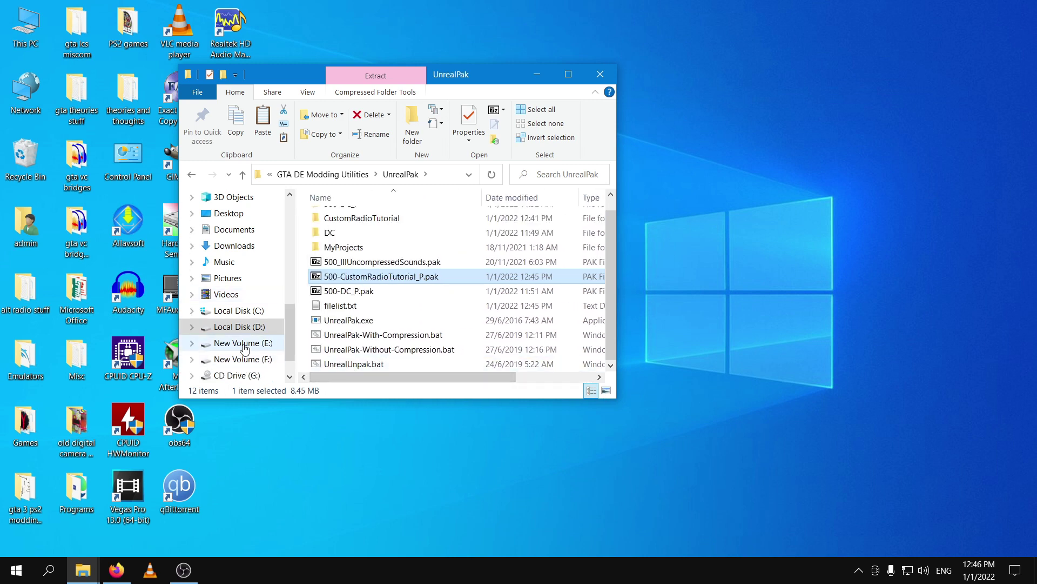
right_click(406, 286)
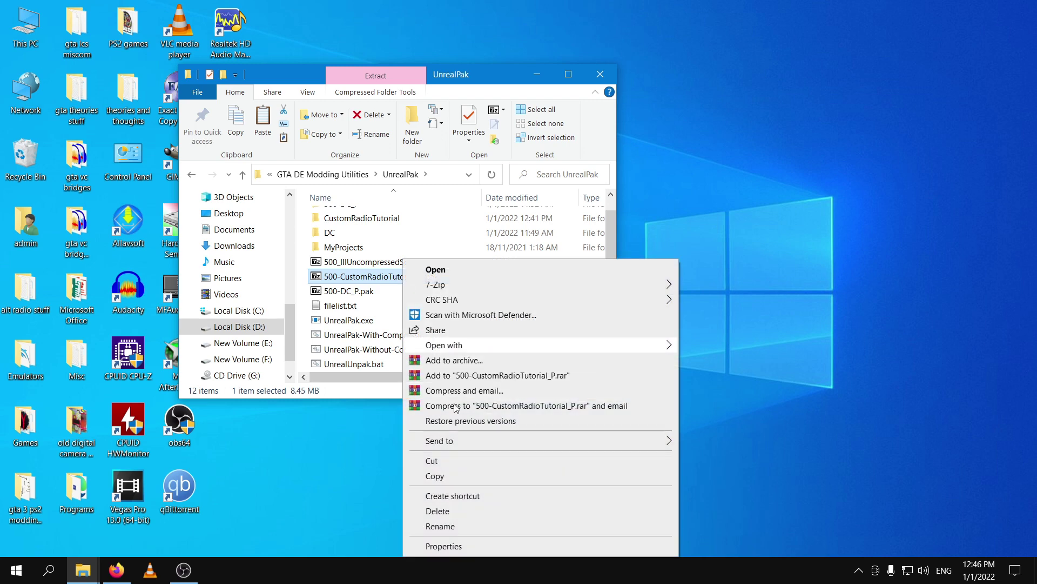
click(430, 475)
click(227, 343)
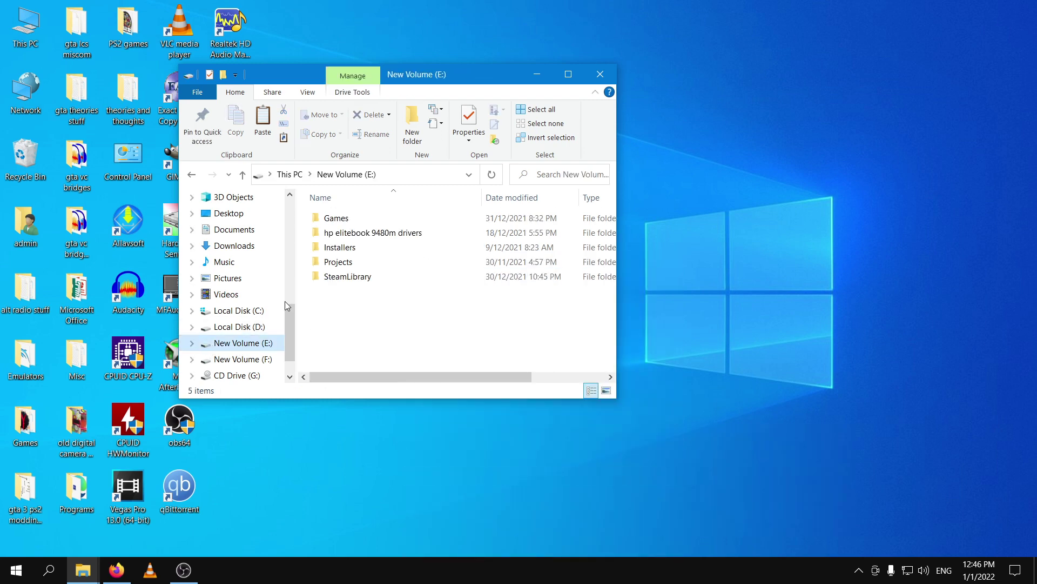
Step: Go to E:\Games\GTA III Definitive Edition\Gameface\Content\Paks
double_click(346, 217)
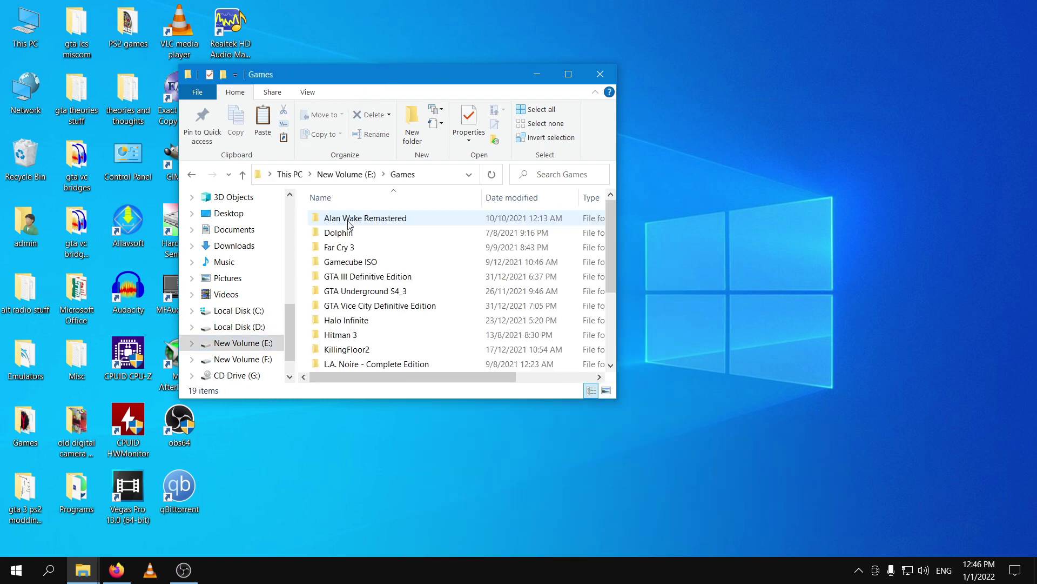
double_click(367, 276)
double_click(357, 246)
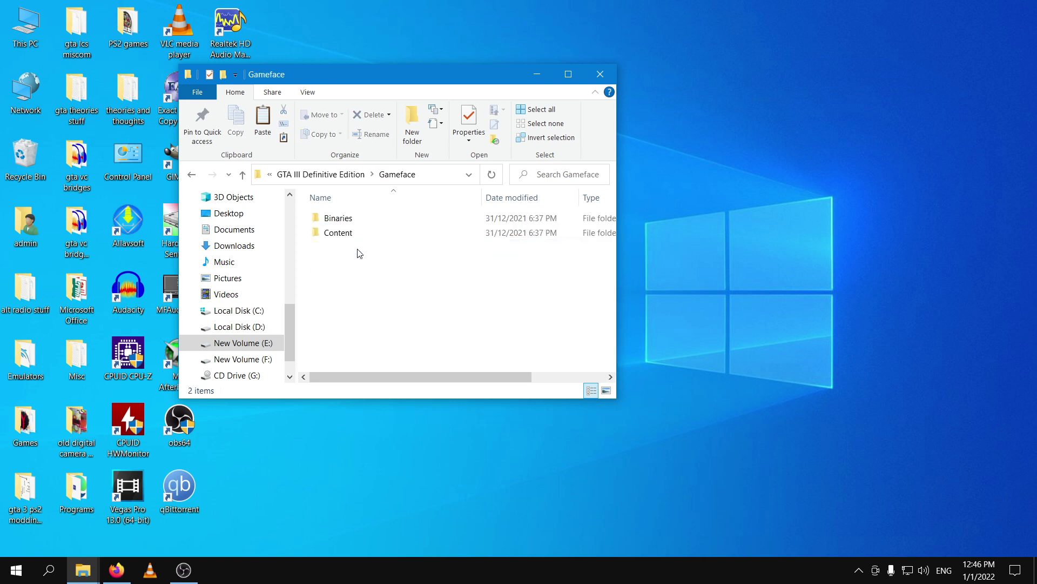
double_click(351, 233)
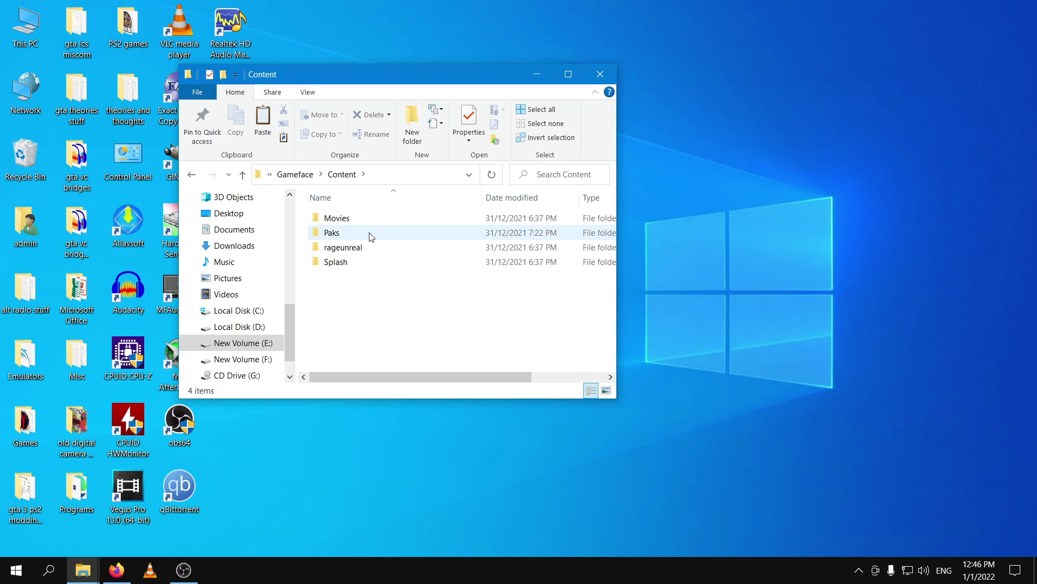
double_click(365, 234)
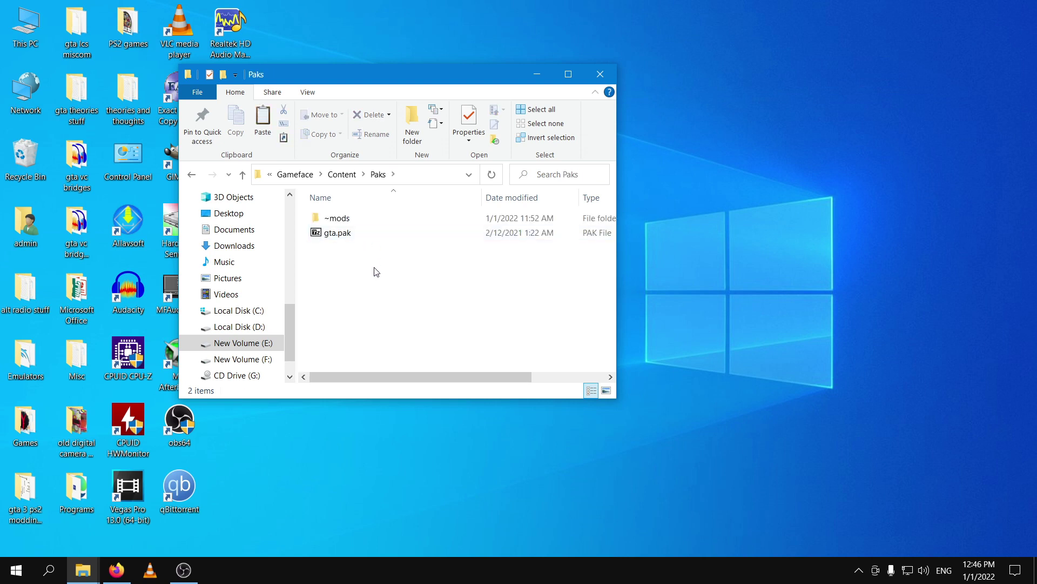
right_click(344, 221)
Step: Open ~mods and paste 500-CustomRadioTutorial_P.pak into it
click(407, 527)
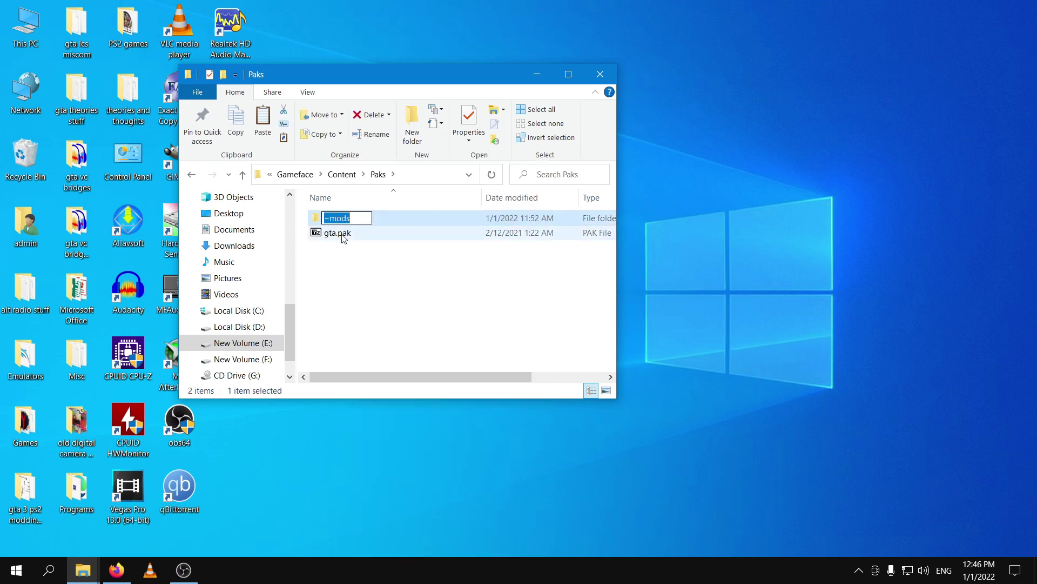
click(333, 217)
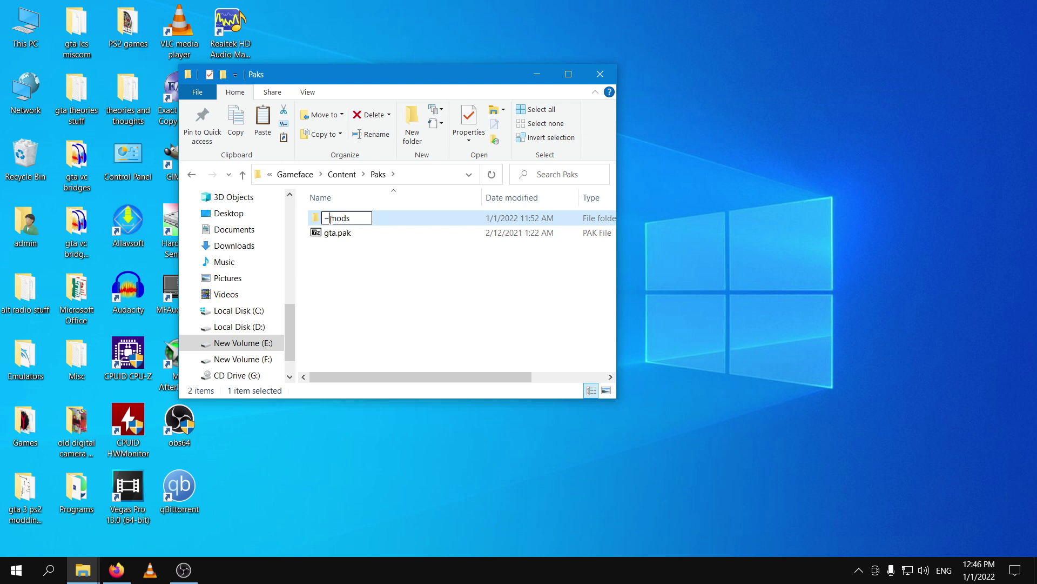
key(Return)
double_click(397, 224)
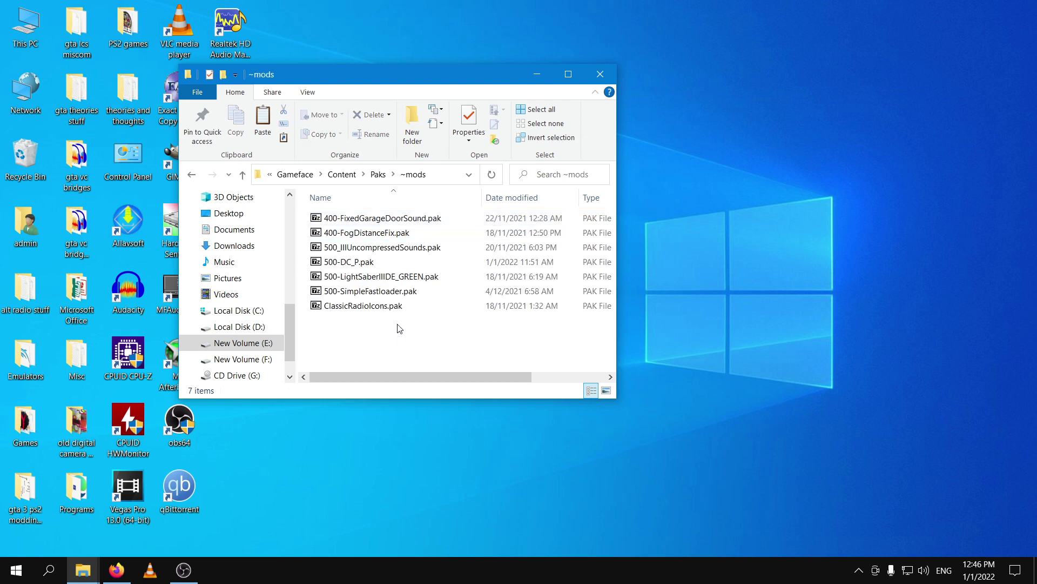
right_click(401, 357)
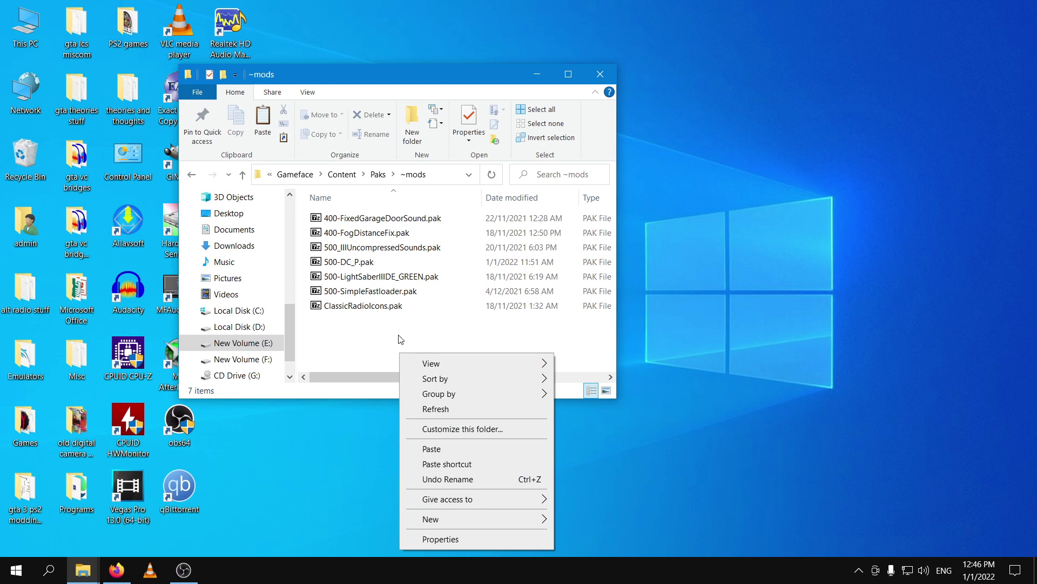
click(432, 448)
click(416, 351)
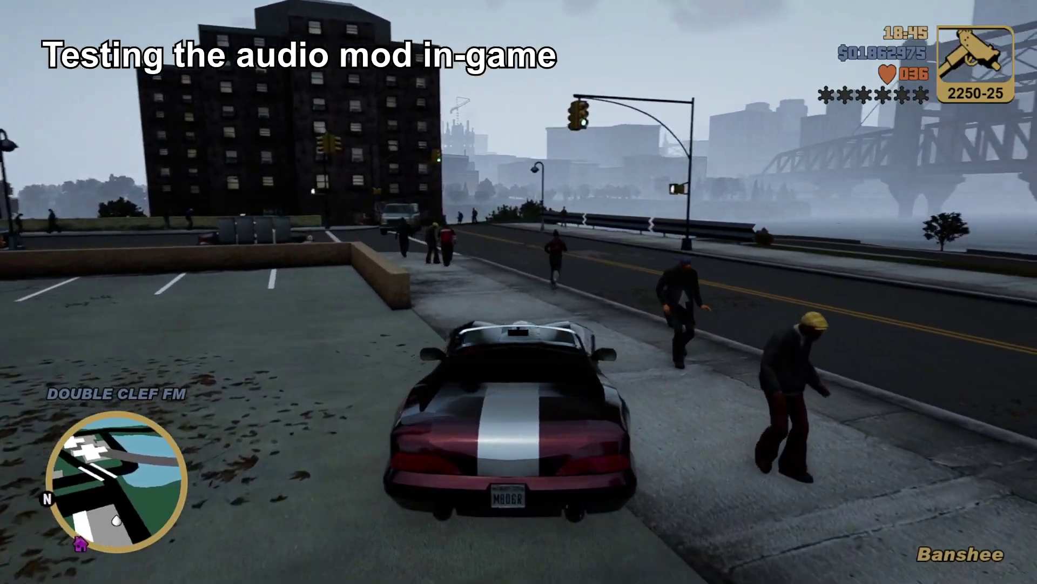
Step: Cycle the car radio through K-JAH RADIO, DOUBLE CLEF FM and GAME FM
key(q)
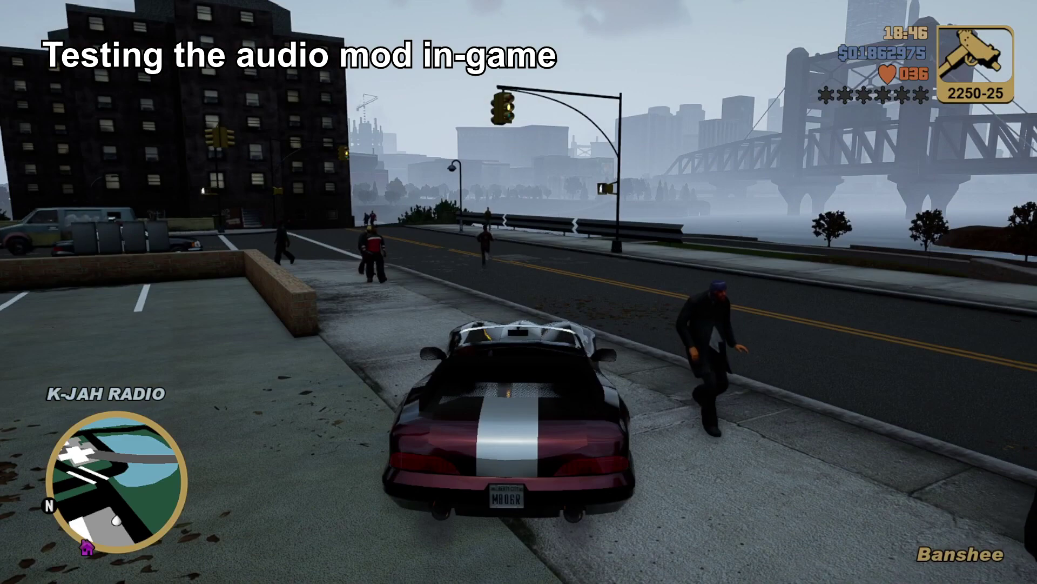
key(q)
key(q)
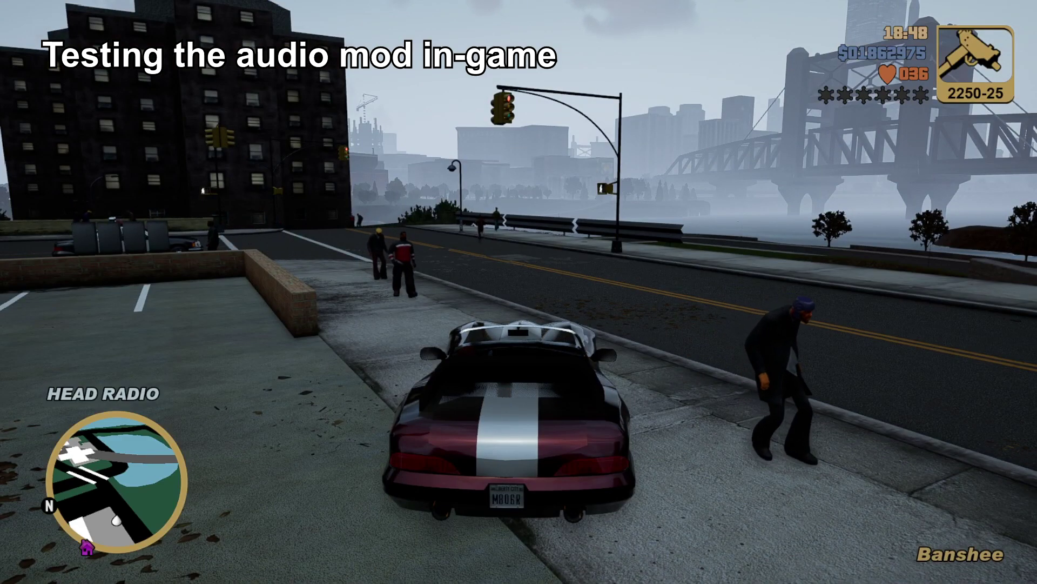
key(e)
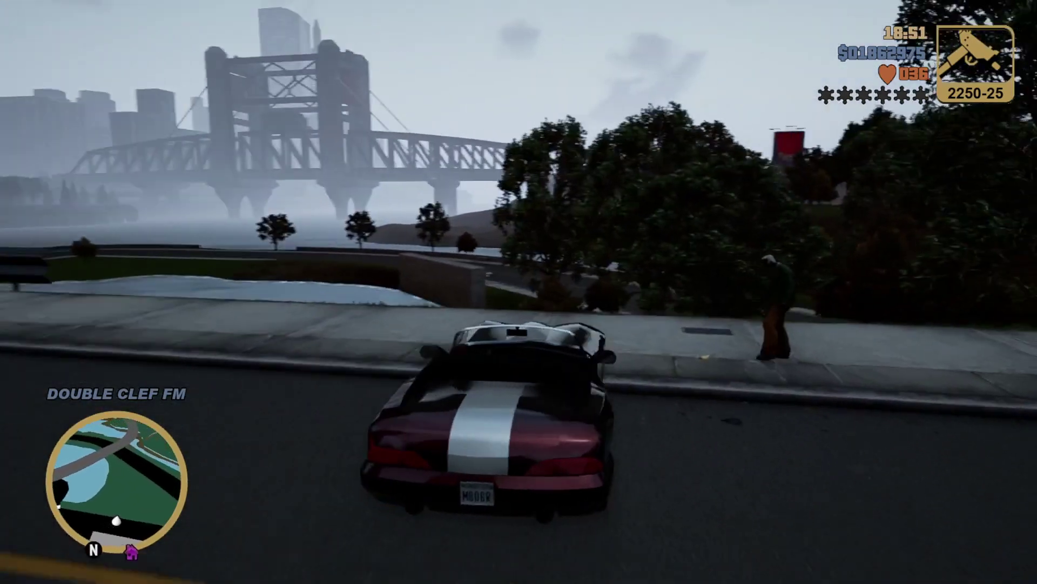
key(e)
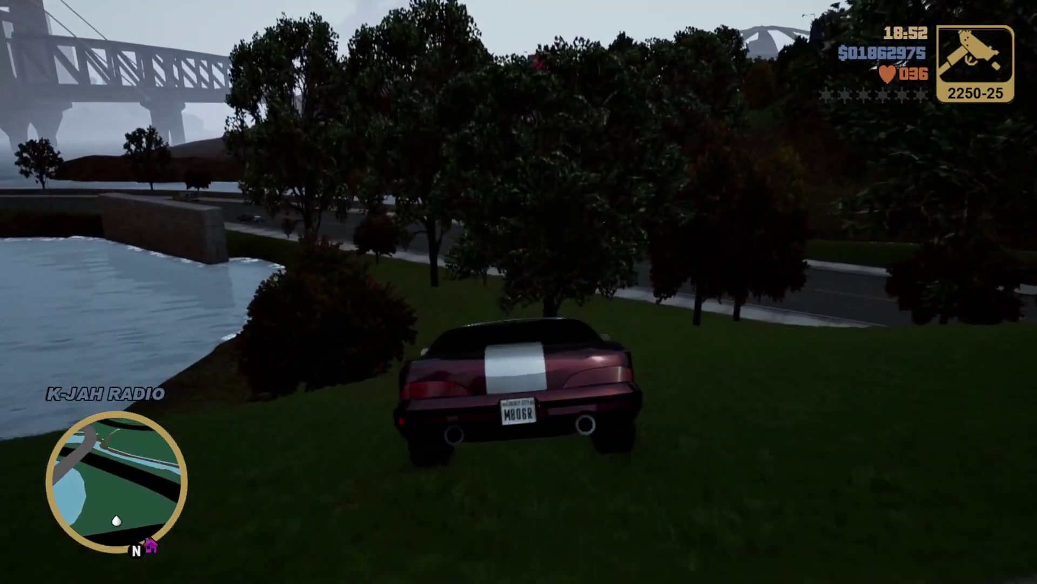
key(q)
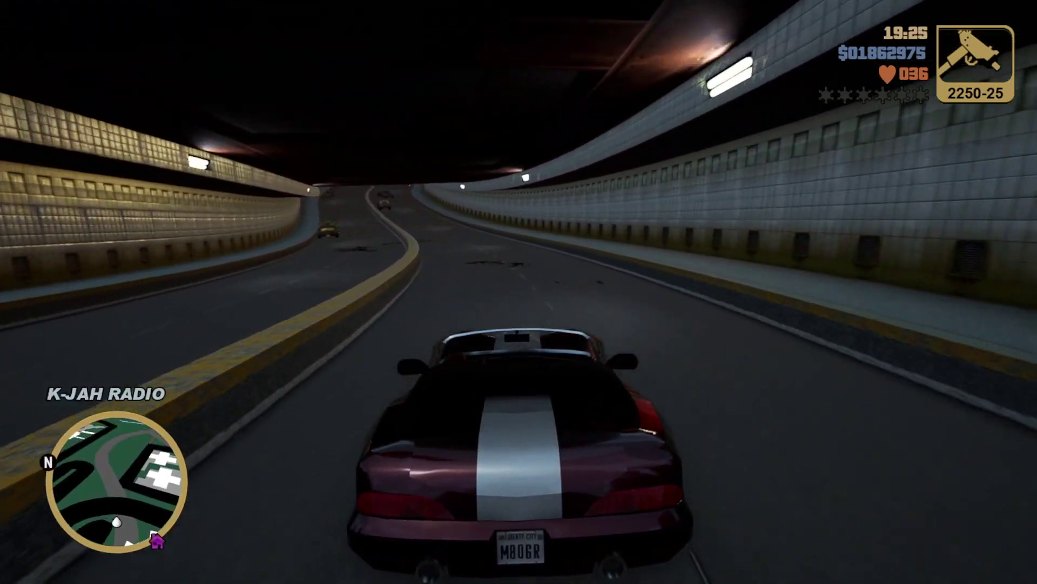
key(r)
key(r)
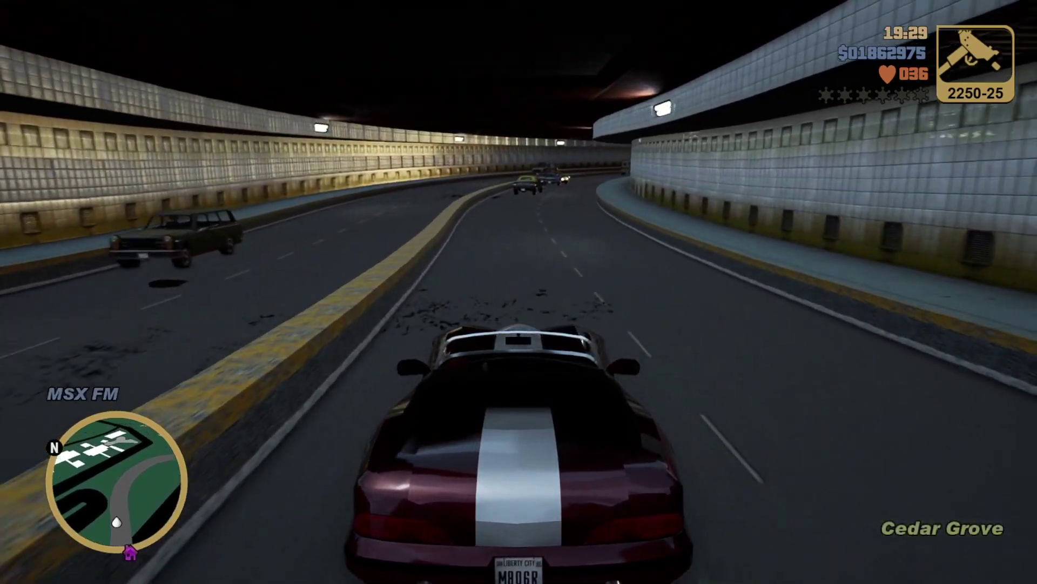
Step: Flip the radio past Flashback 95.6 and Head Radio, then drive through the tunnel toward the billboards
key(r)
key(r)
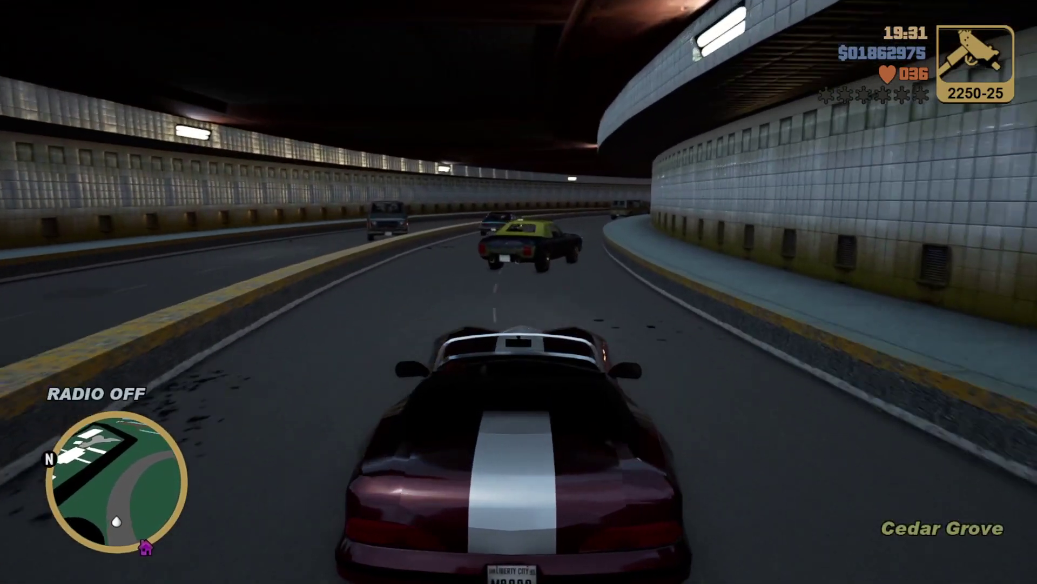
key(r)
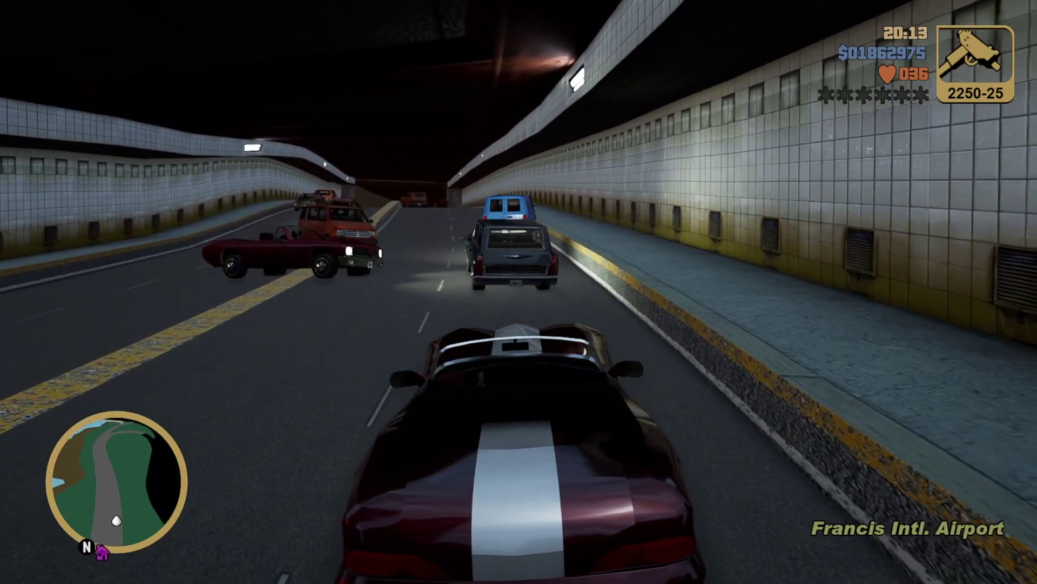
key(w)
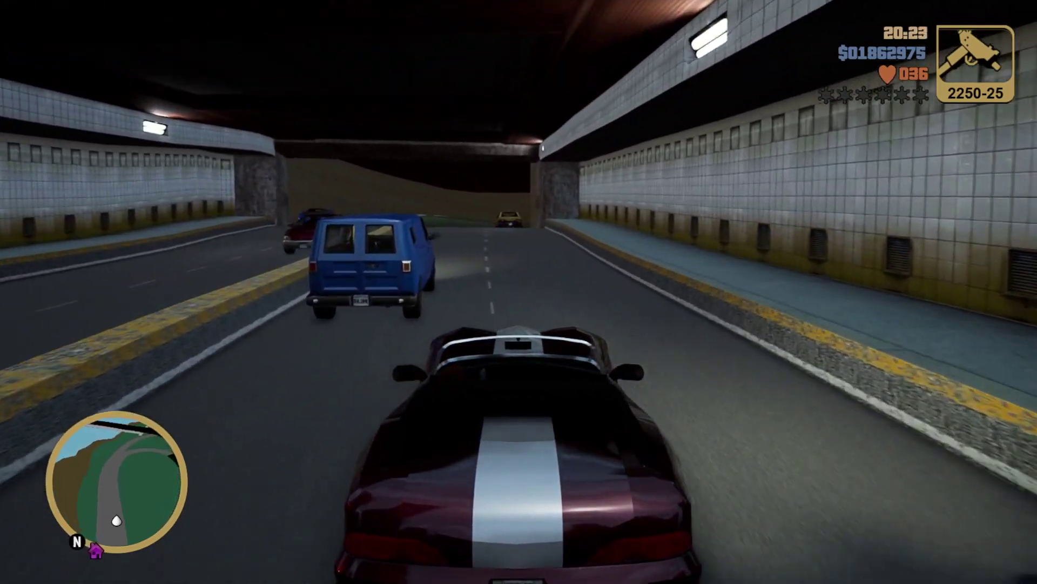
key(w)
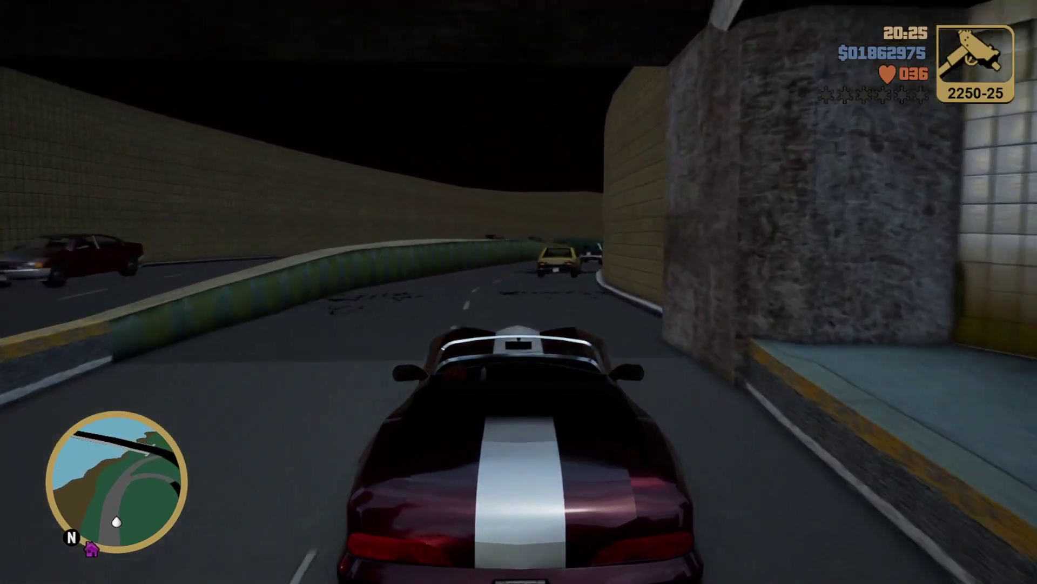
key(w)
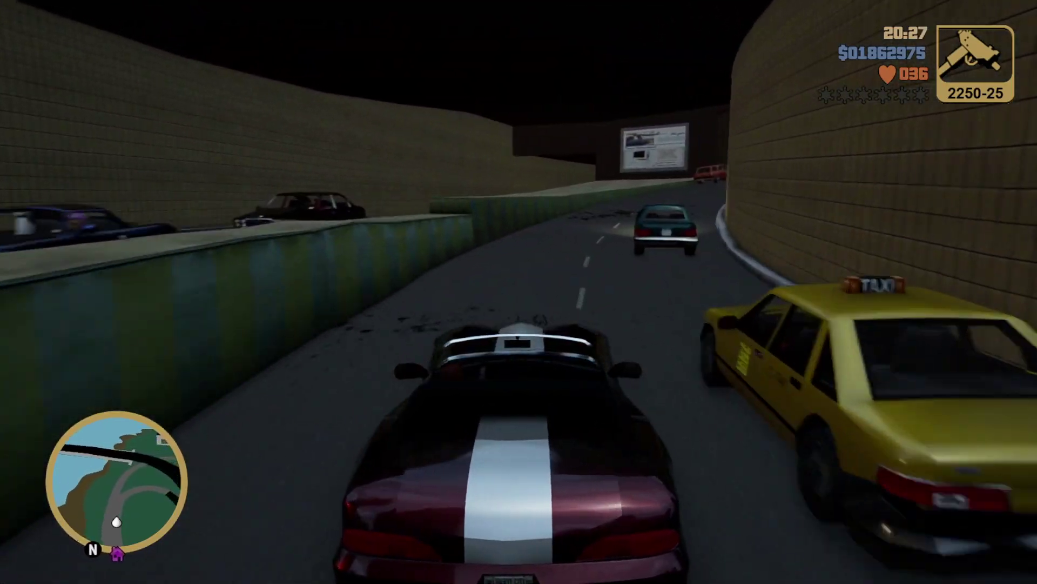
key(w)
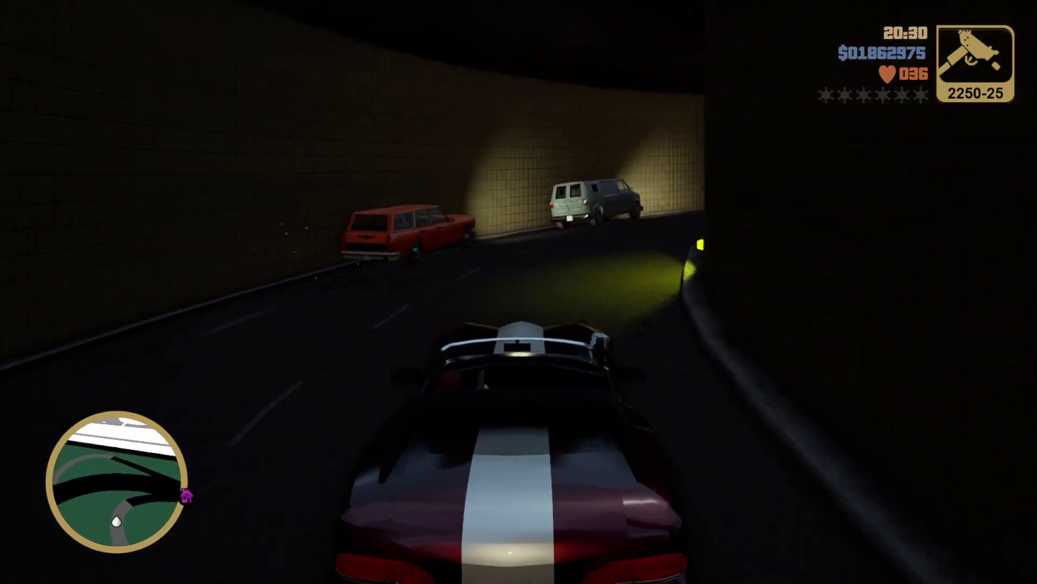
key(w)
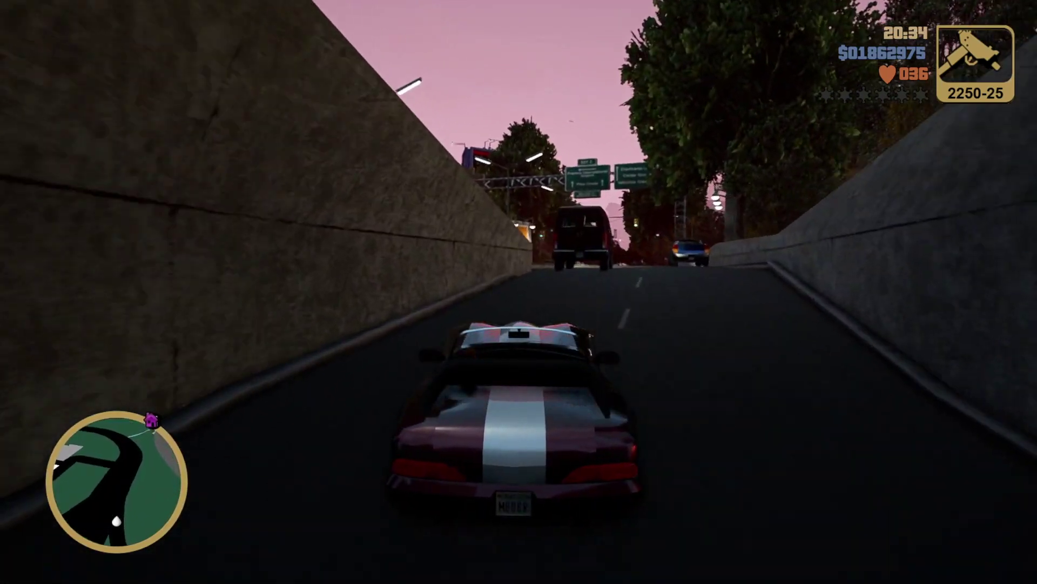
key(w)
key(a)
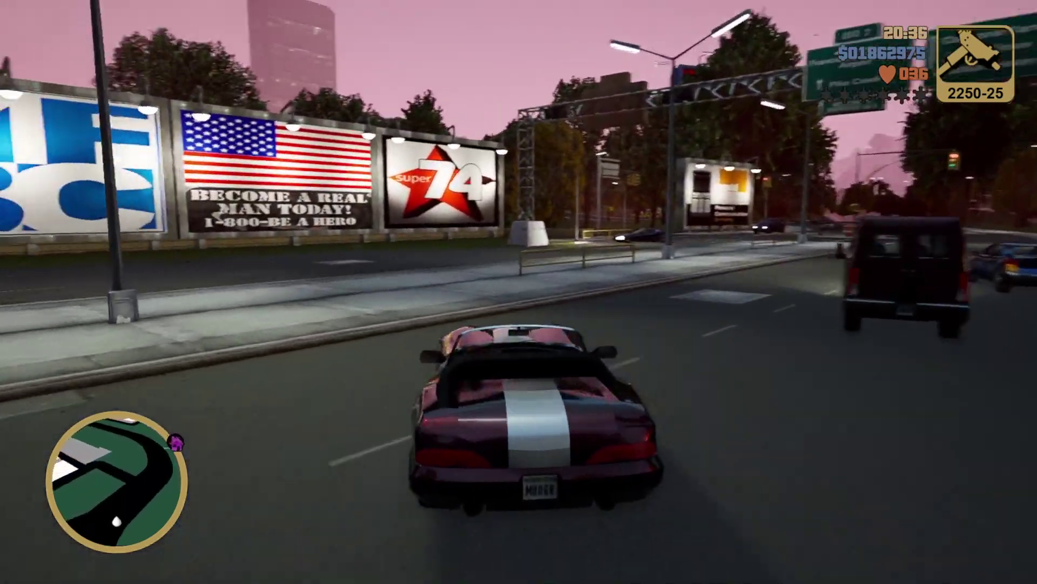
Step: Drive back onto the road, left through the intersection and past the SUMO billboard
key(d)
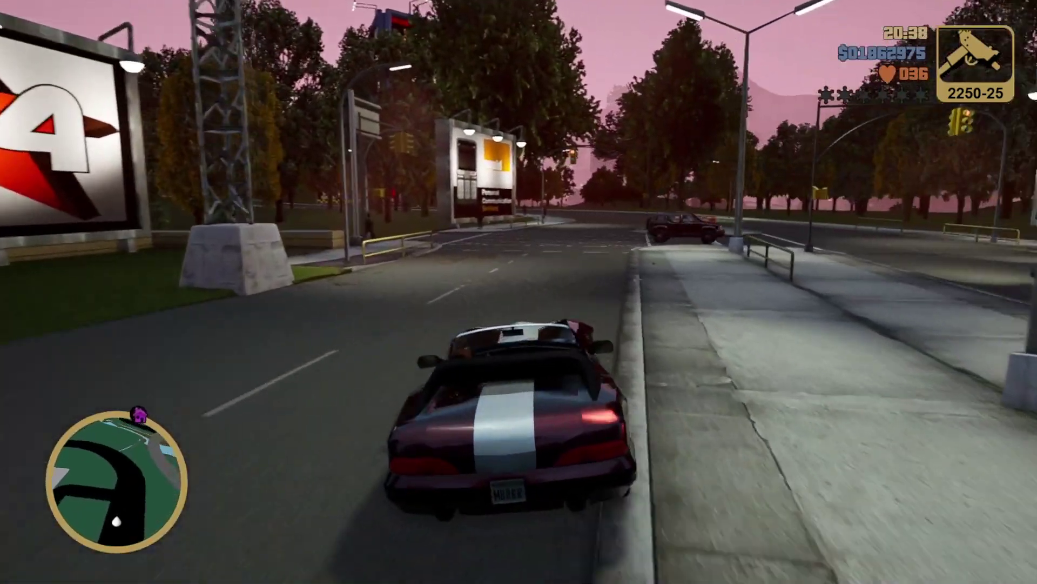
key(w)
key(a)
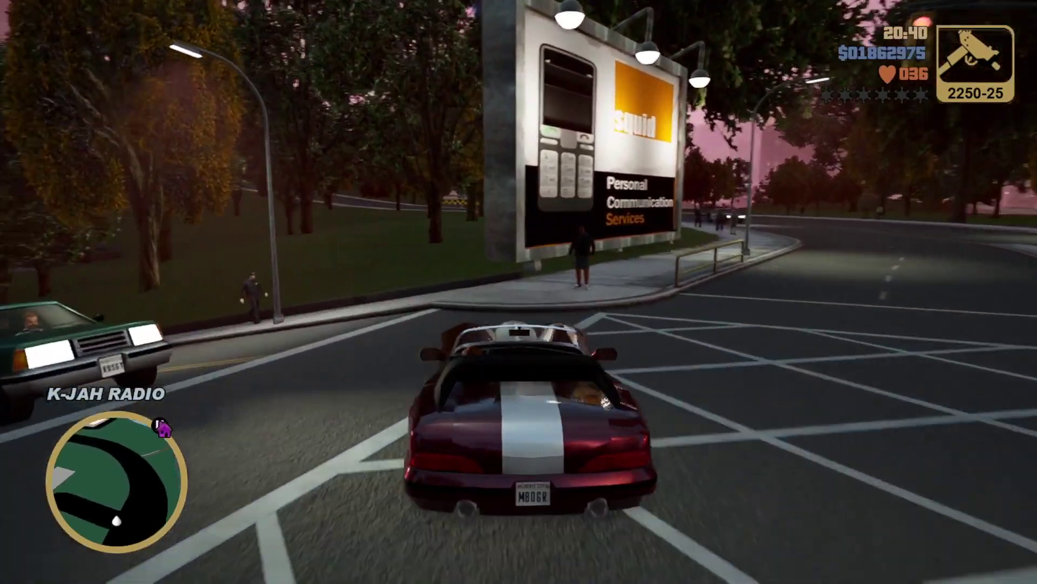
key(w)
Step: Tune the car radio to Double Clef FM from the station wheel
key(ctrl)
key(d)
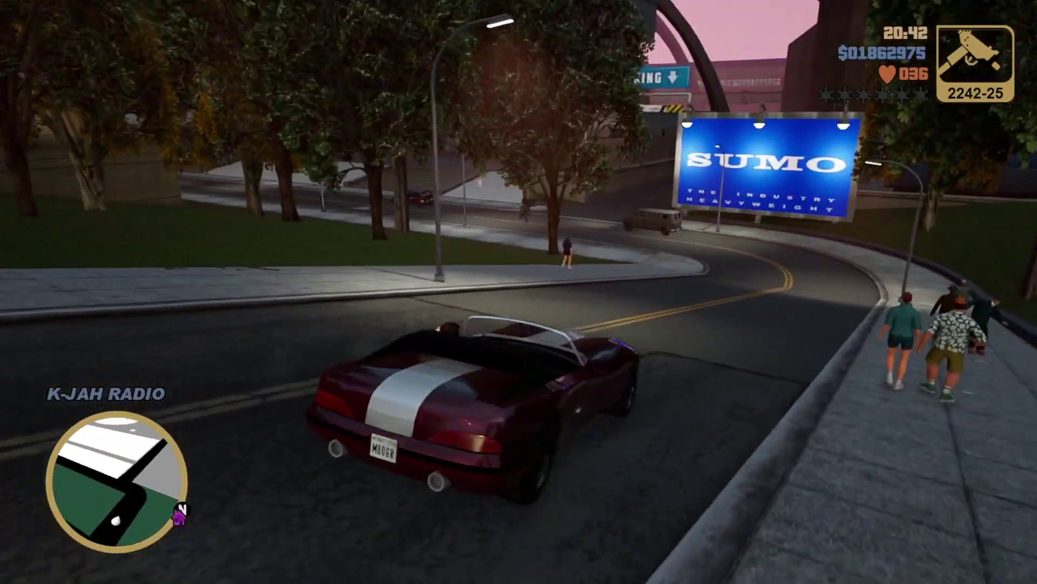
key(r)
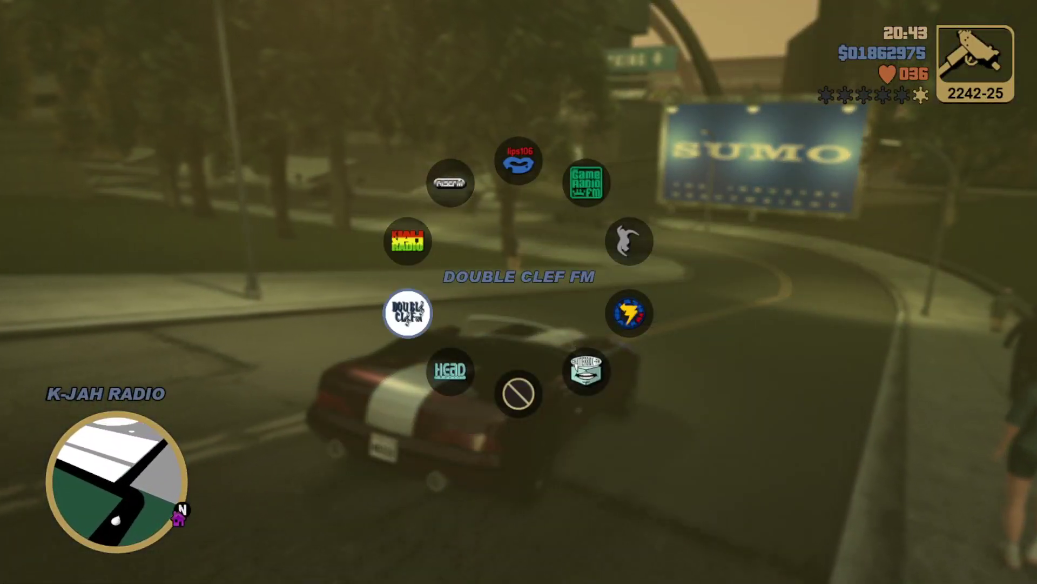
key(w)
key(d)
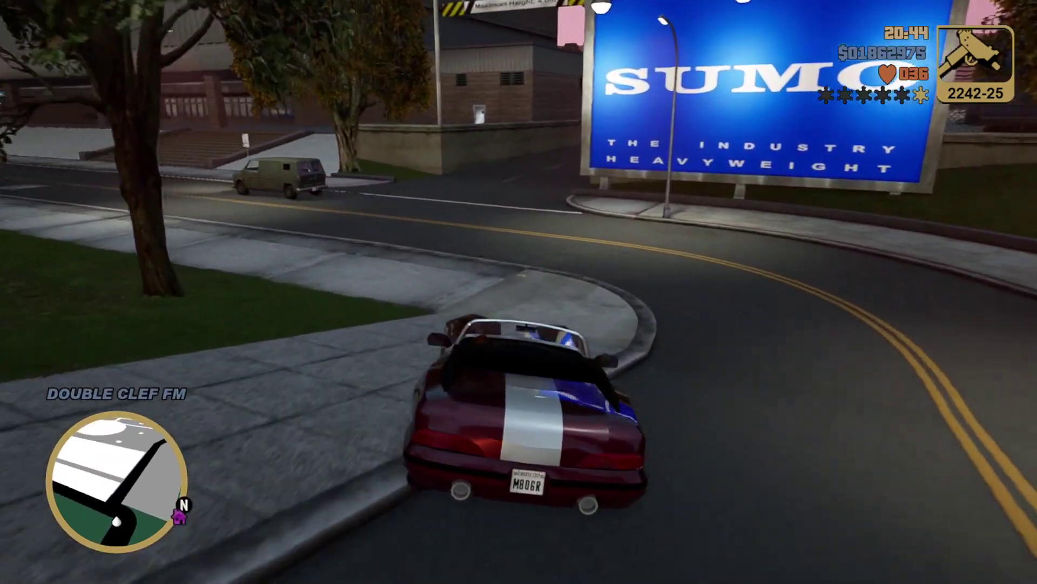
Step: Cut through the narrow alley, past the toll booth, and smash through the toll barrier
key(w)
key(a)
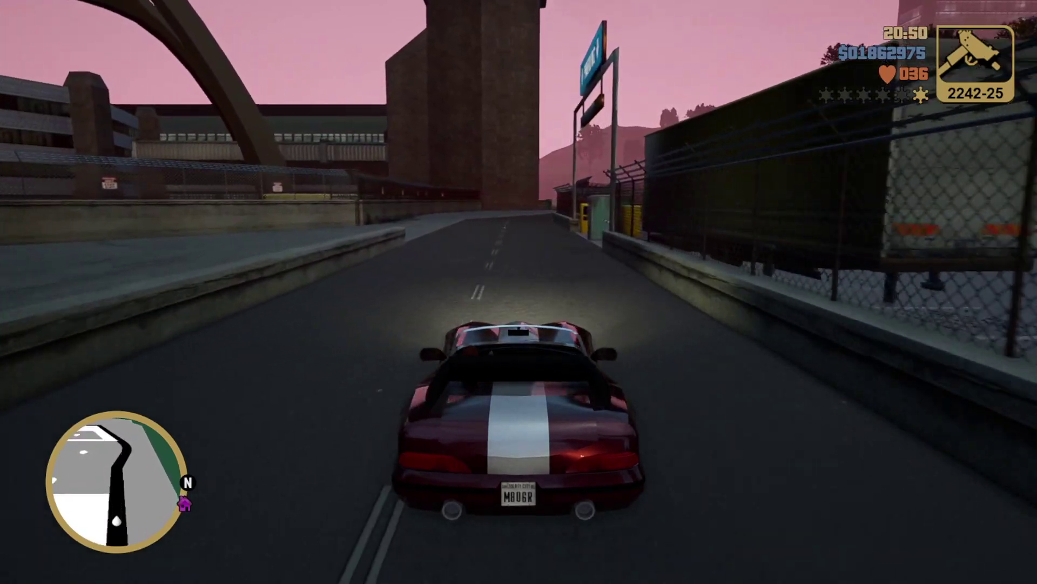
key(w)
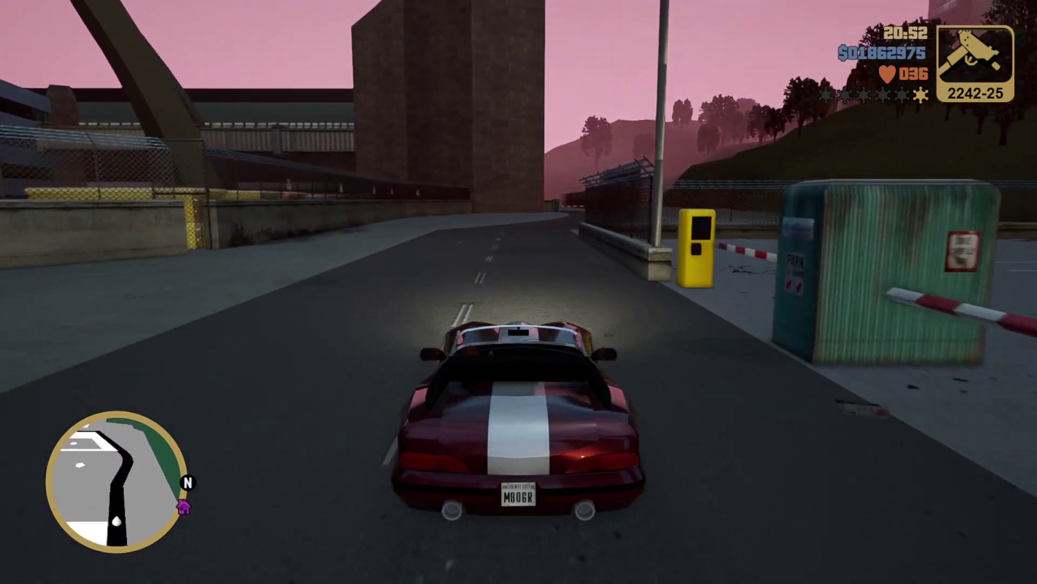
key(w)
key(d)
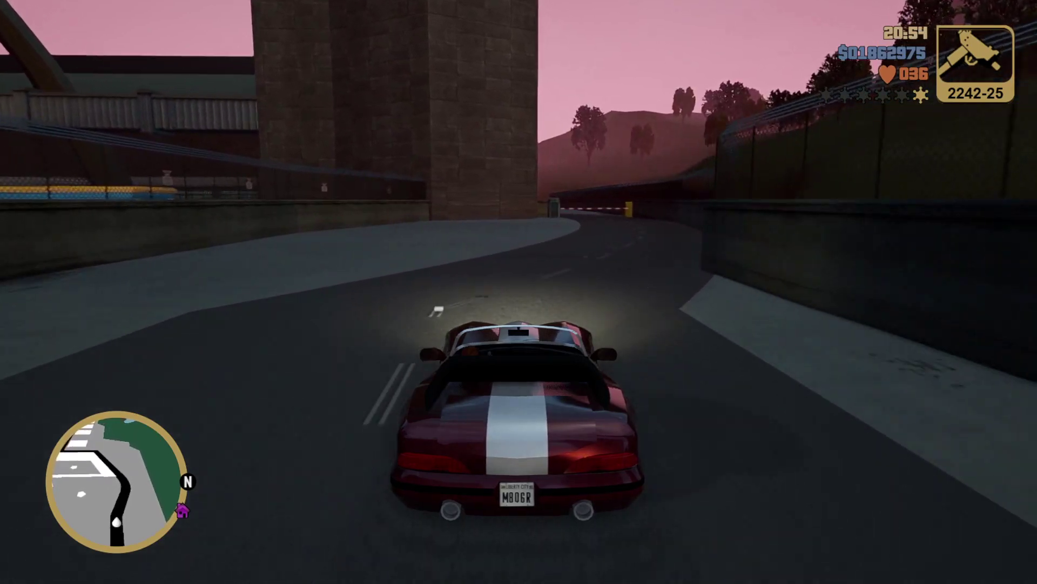
key(w)
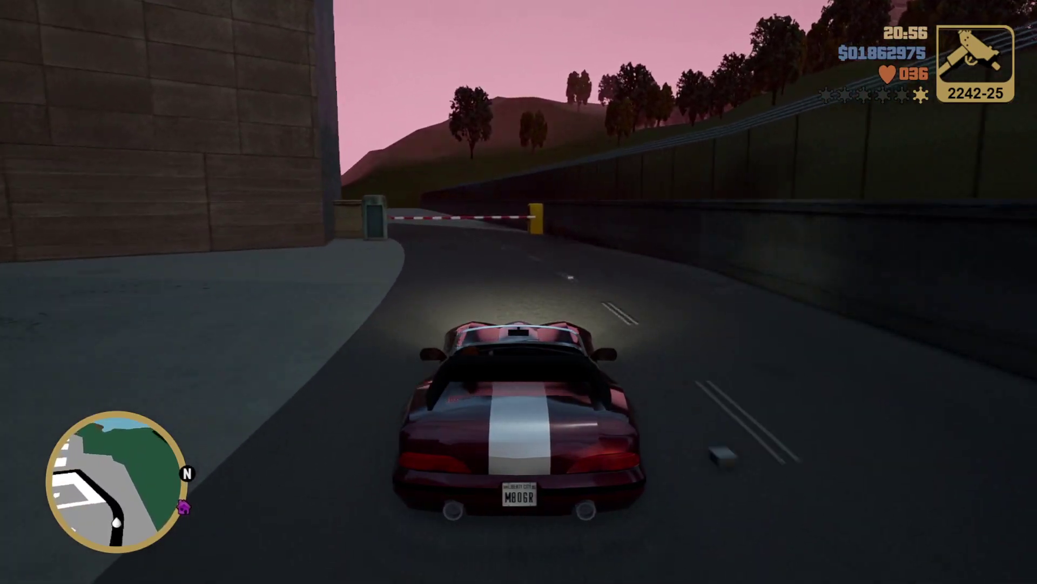
key(w)
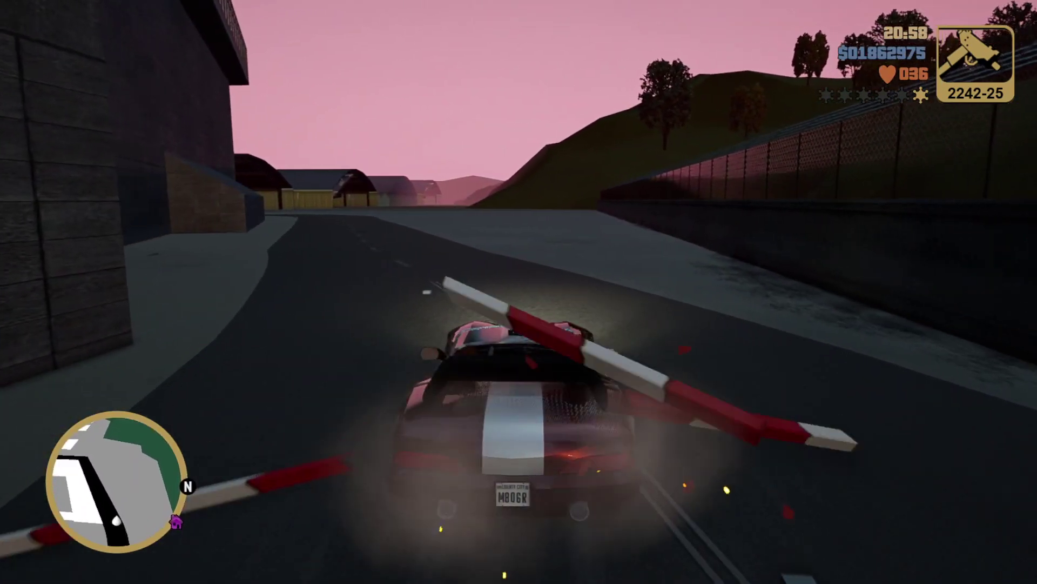
Step: Drive past the sheds and terminal onto the airport apron beside the parked jets
key(w)
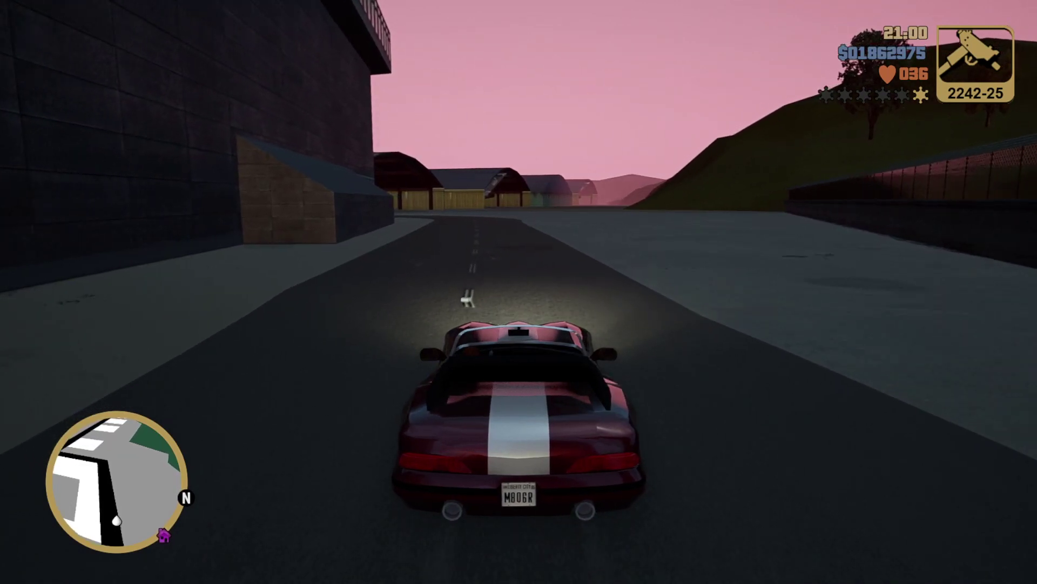
key(w)
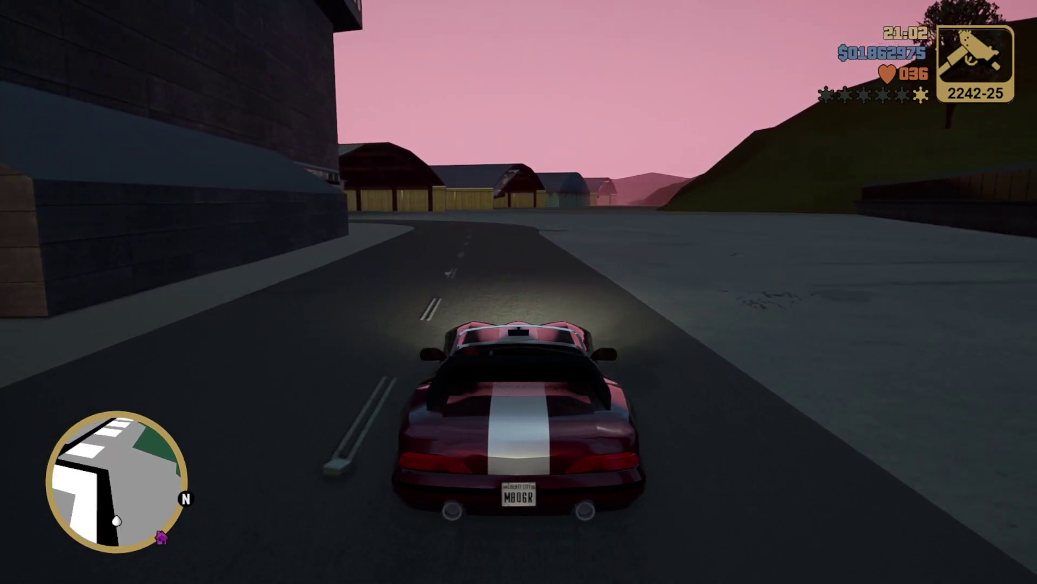
key(w)
key(a)
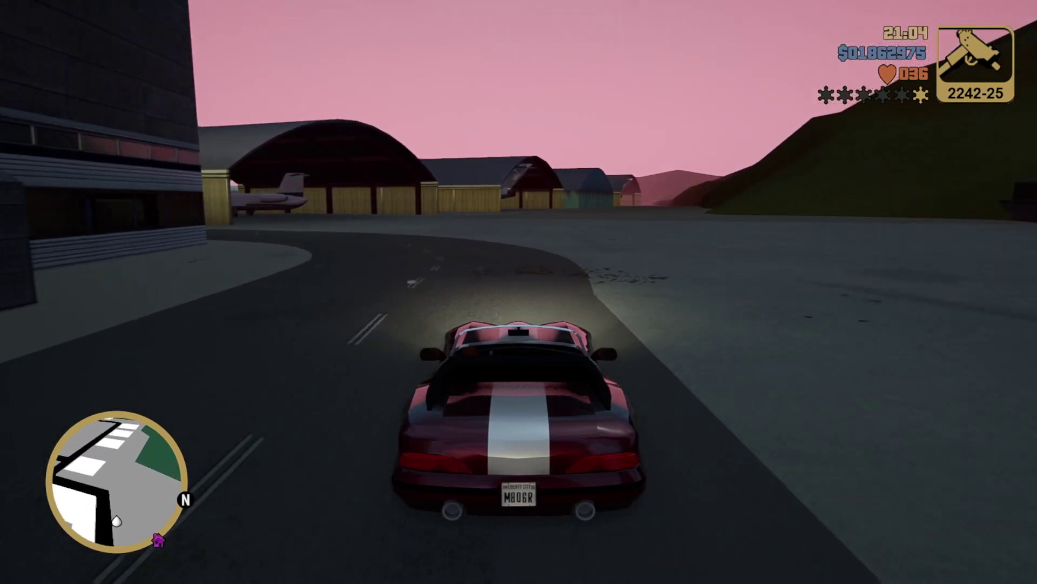
key(w)
key(a)
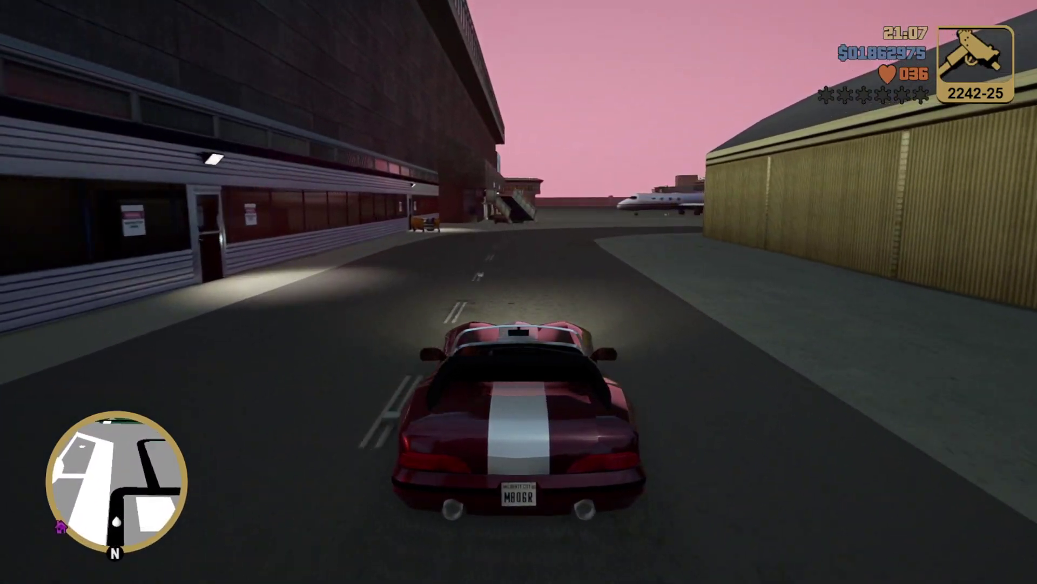
key(w)
key(d)
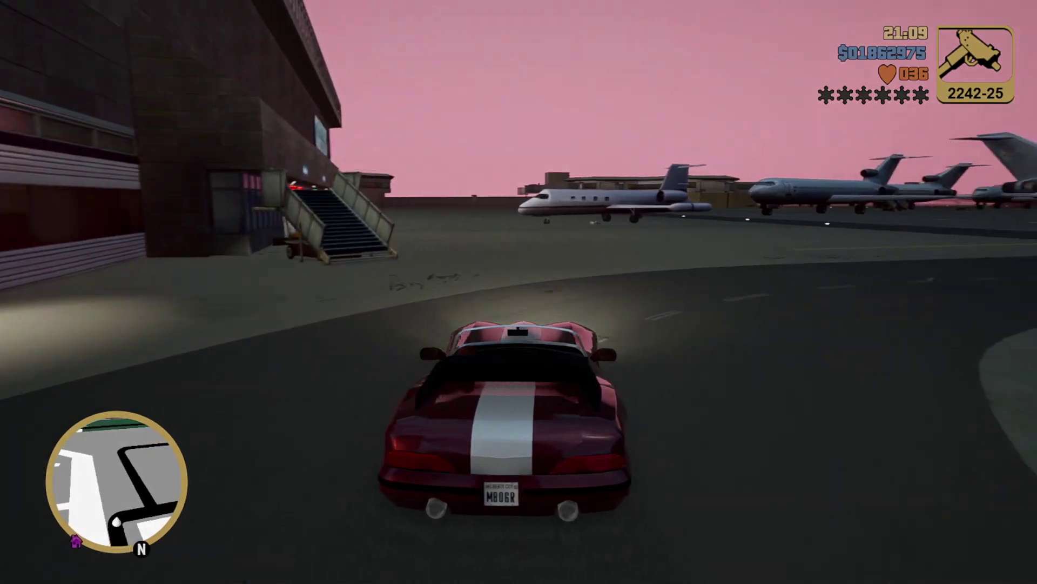
key(w)
key(d)
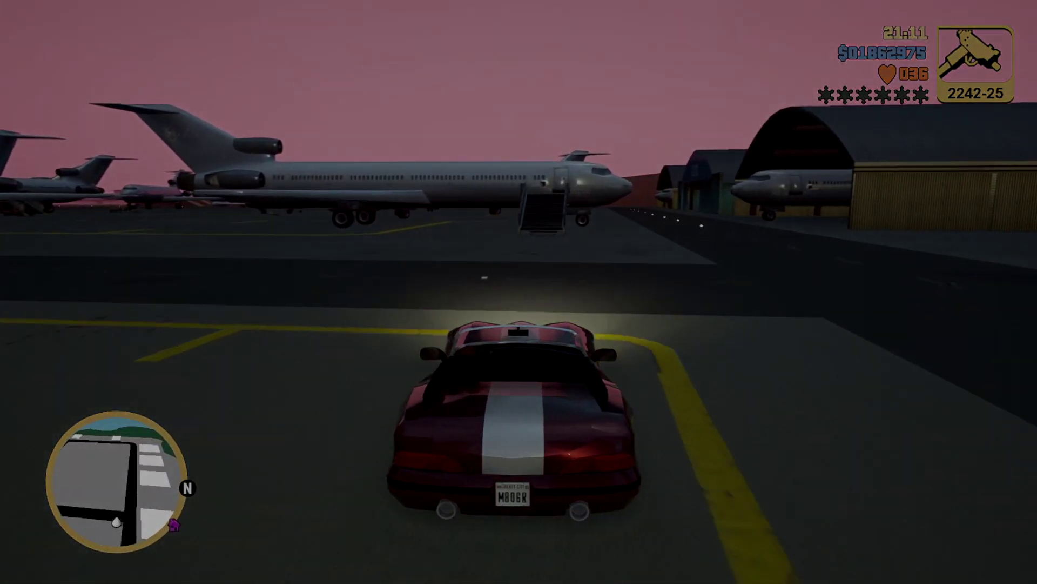